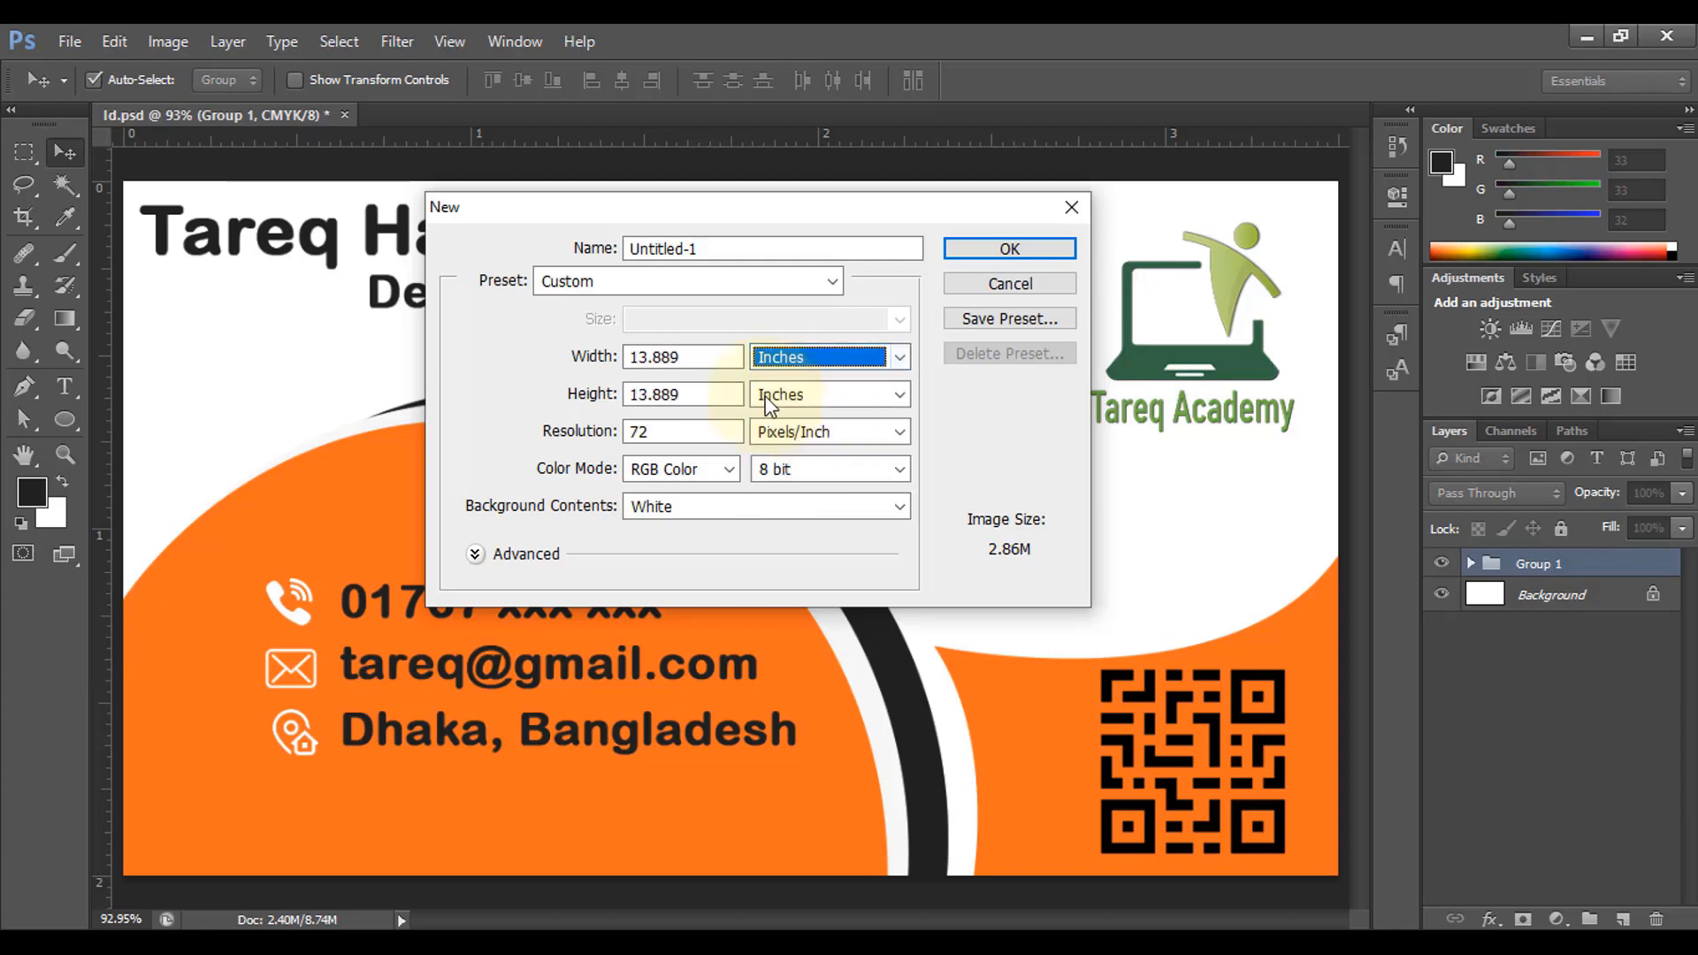
Step: Create a 3.5 × 2 inch, 300 ppi CMYK document named 'Business Card'
text(3.5)
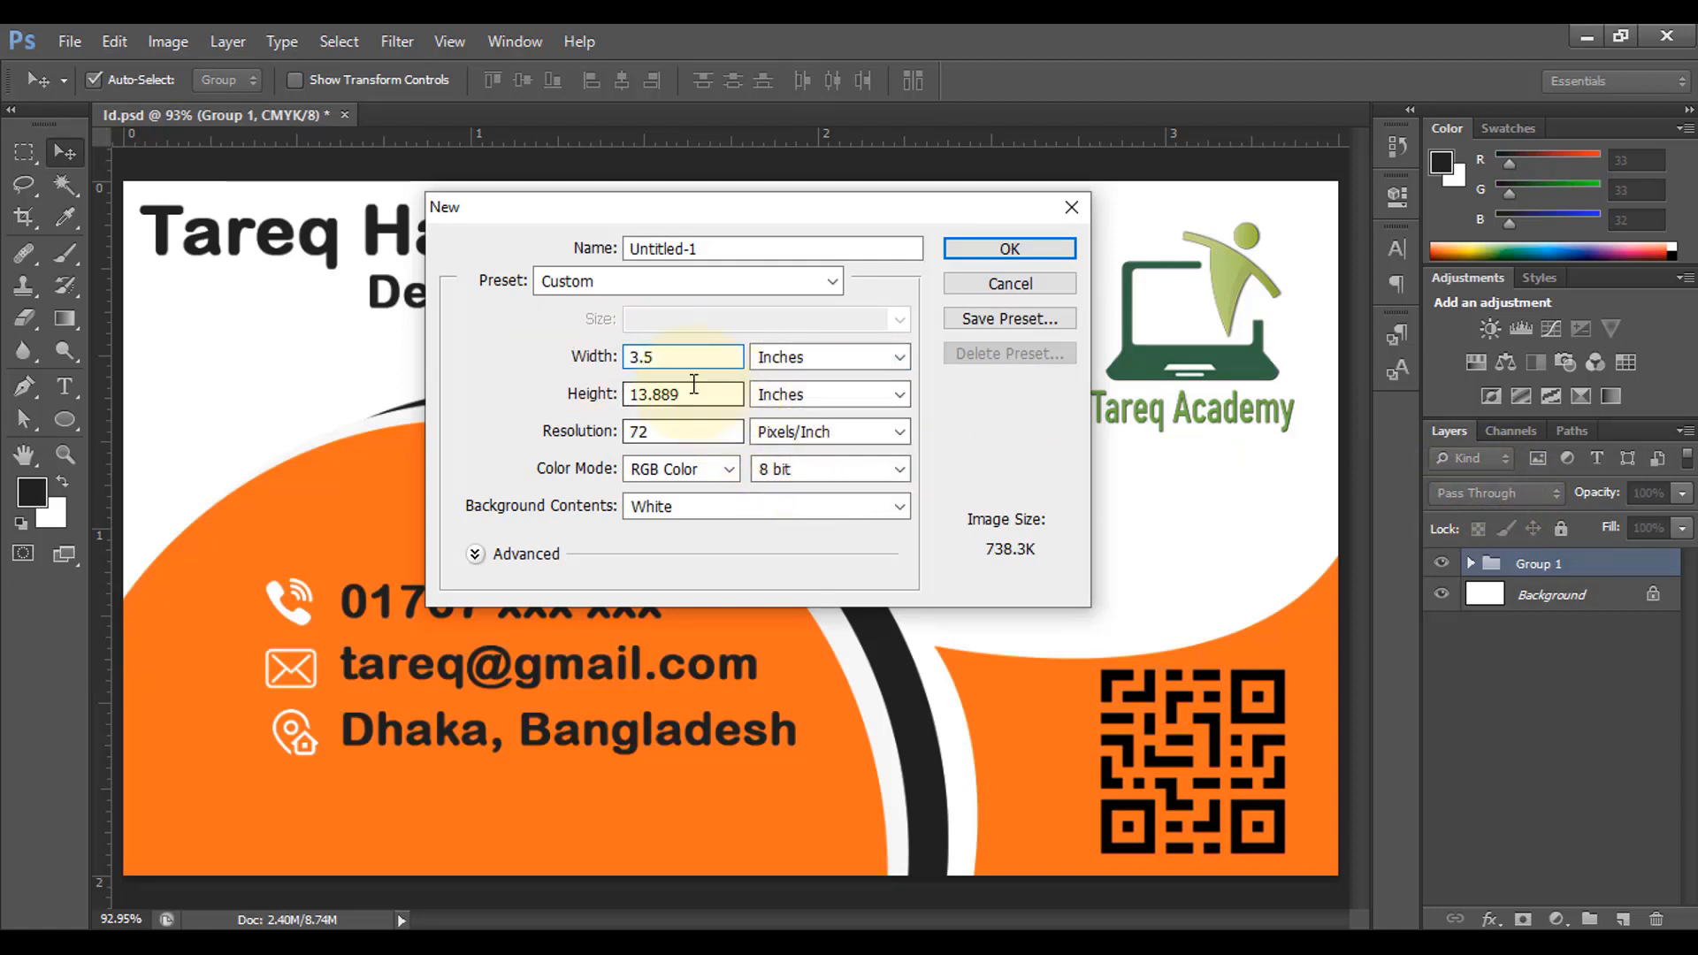
drag(693, 388, 522, 364)
text(2)
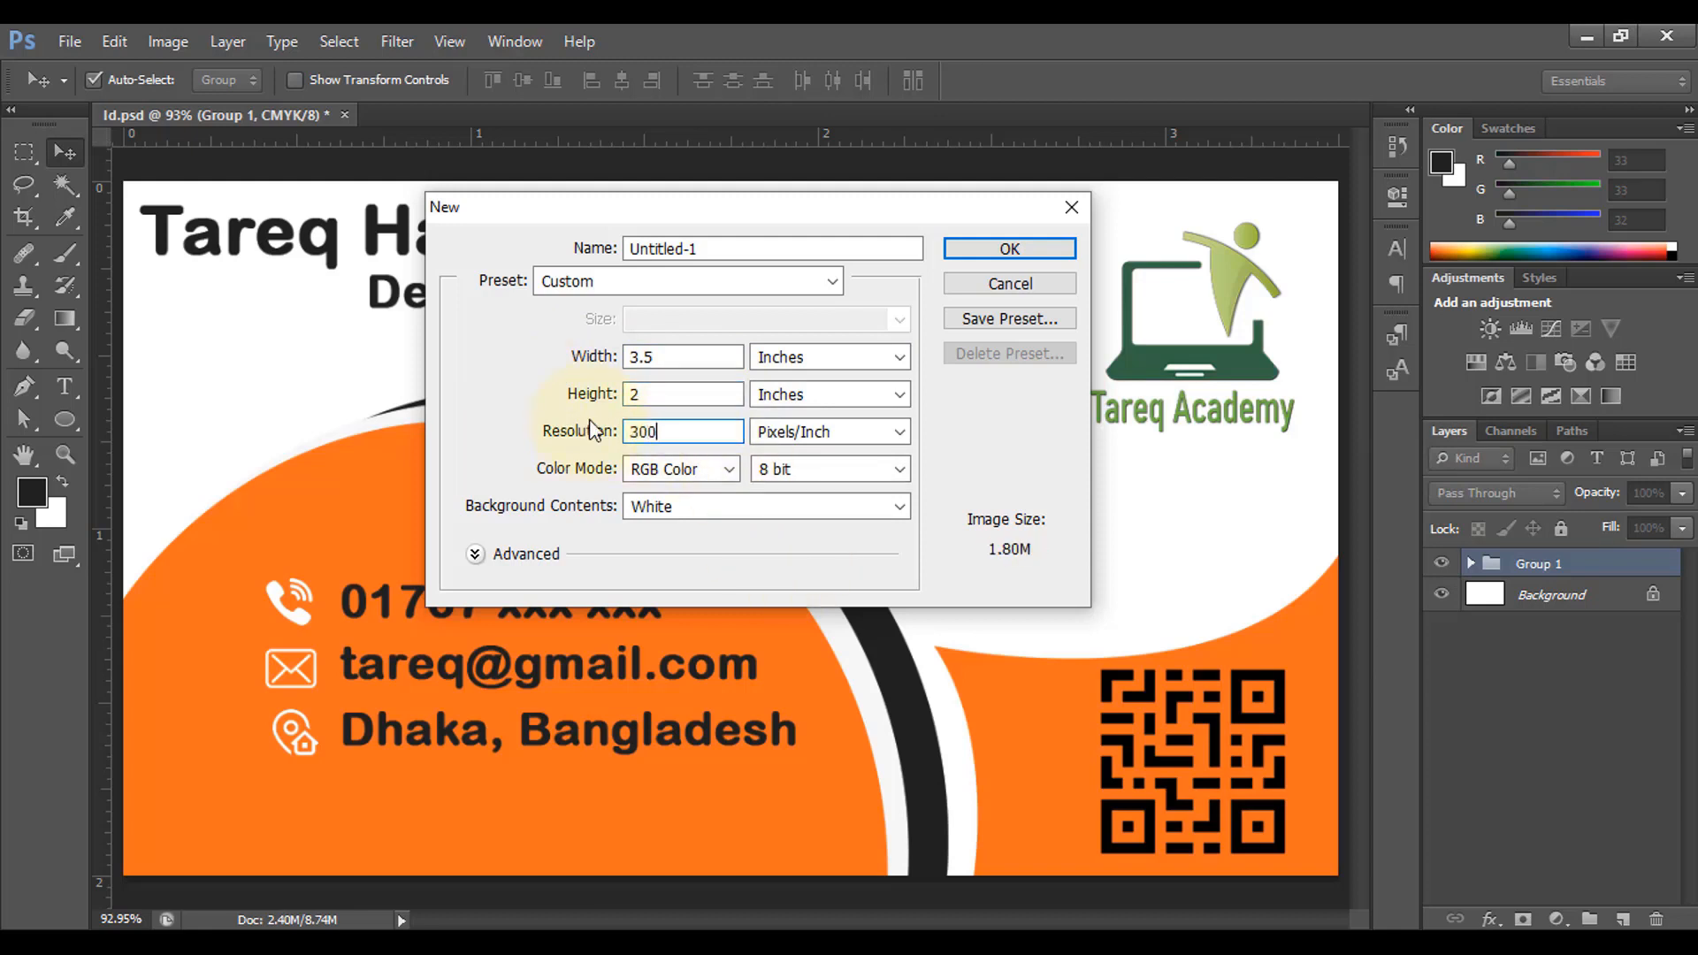
click(728, 470)
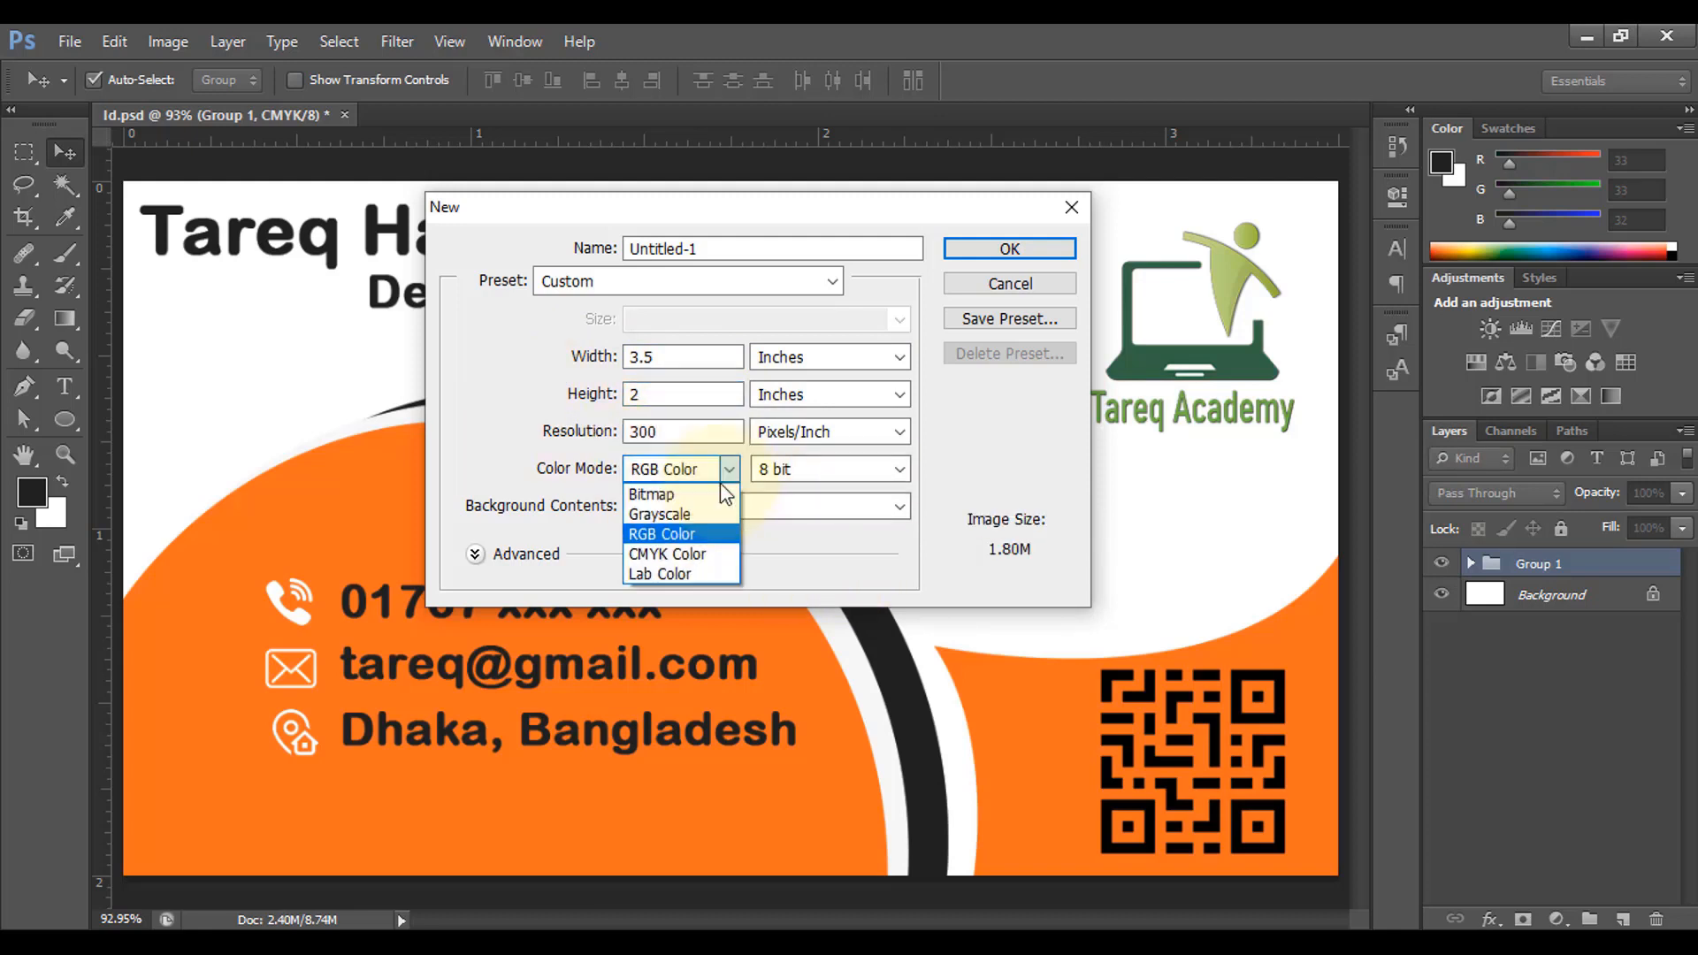
click(699, 548)
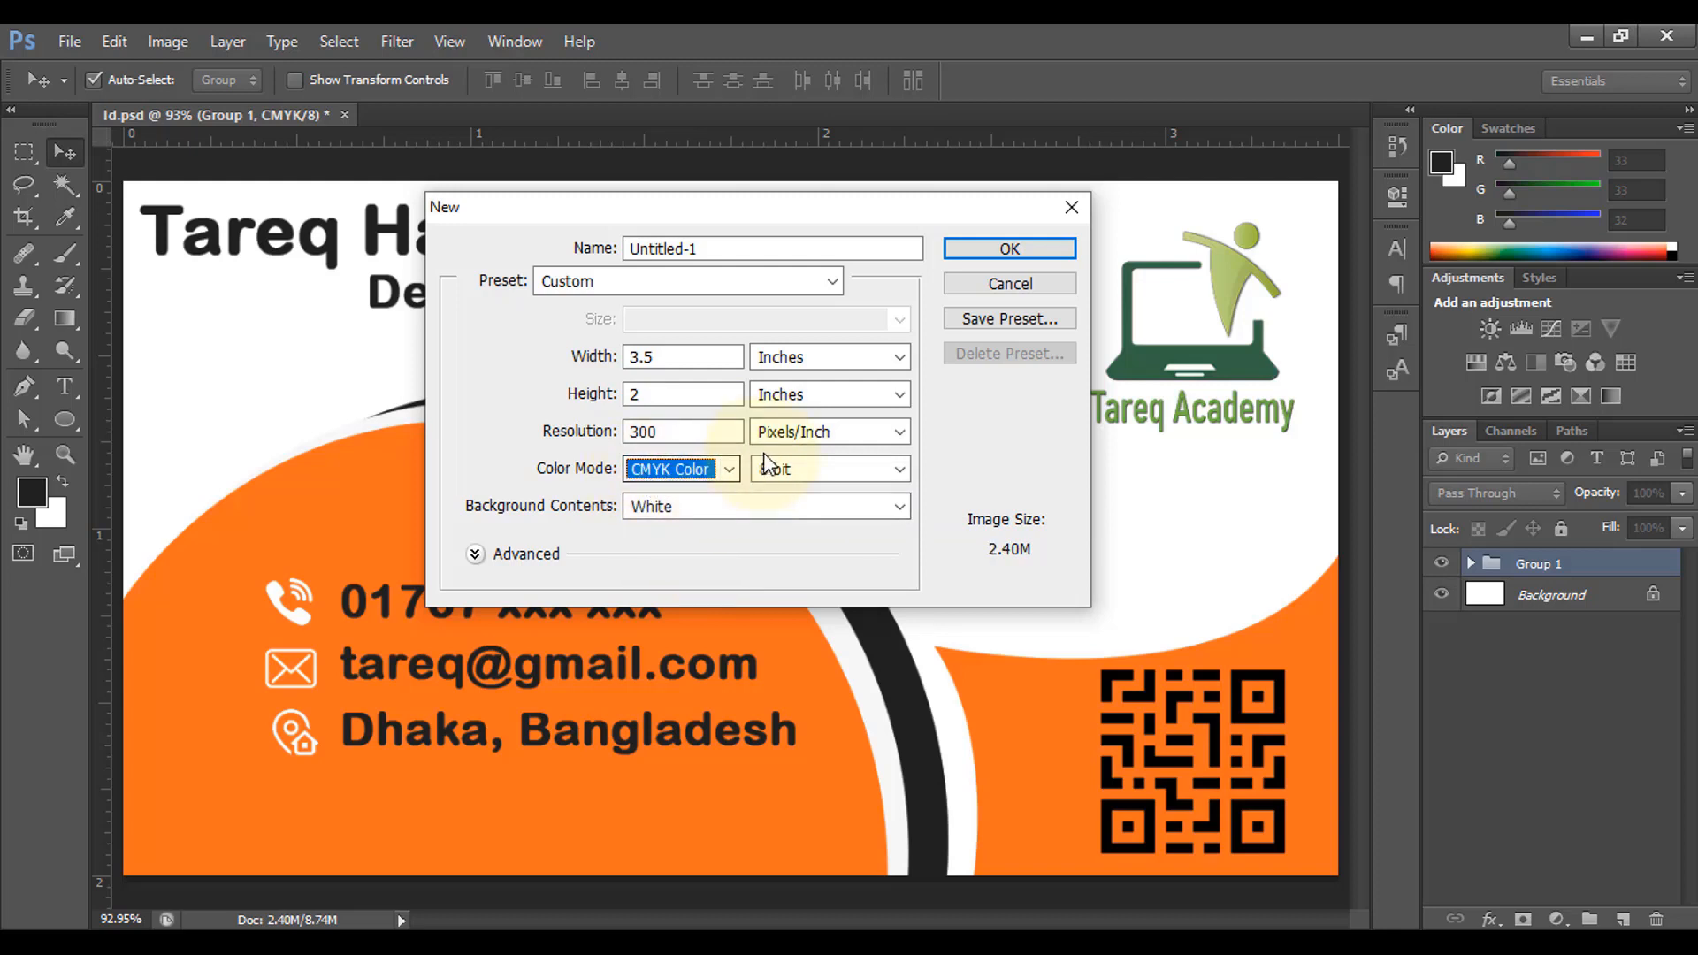
click(583, 250)
text(B)
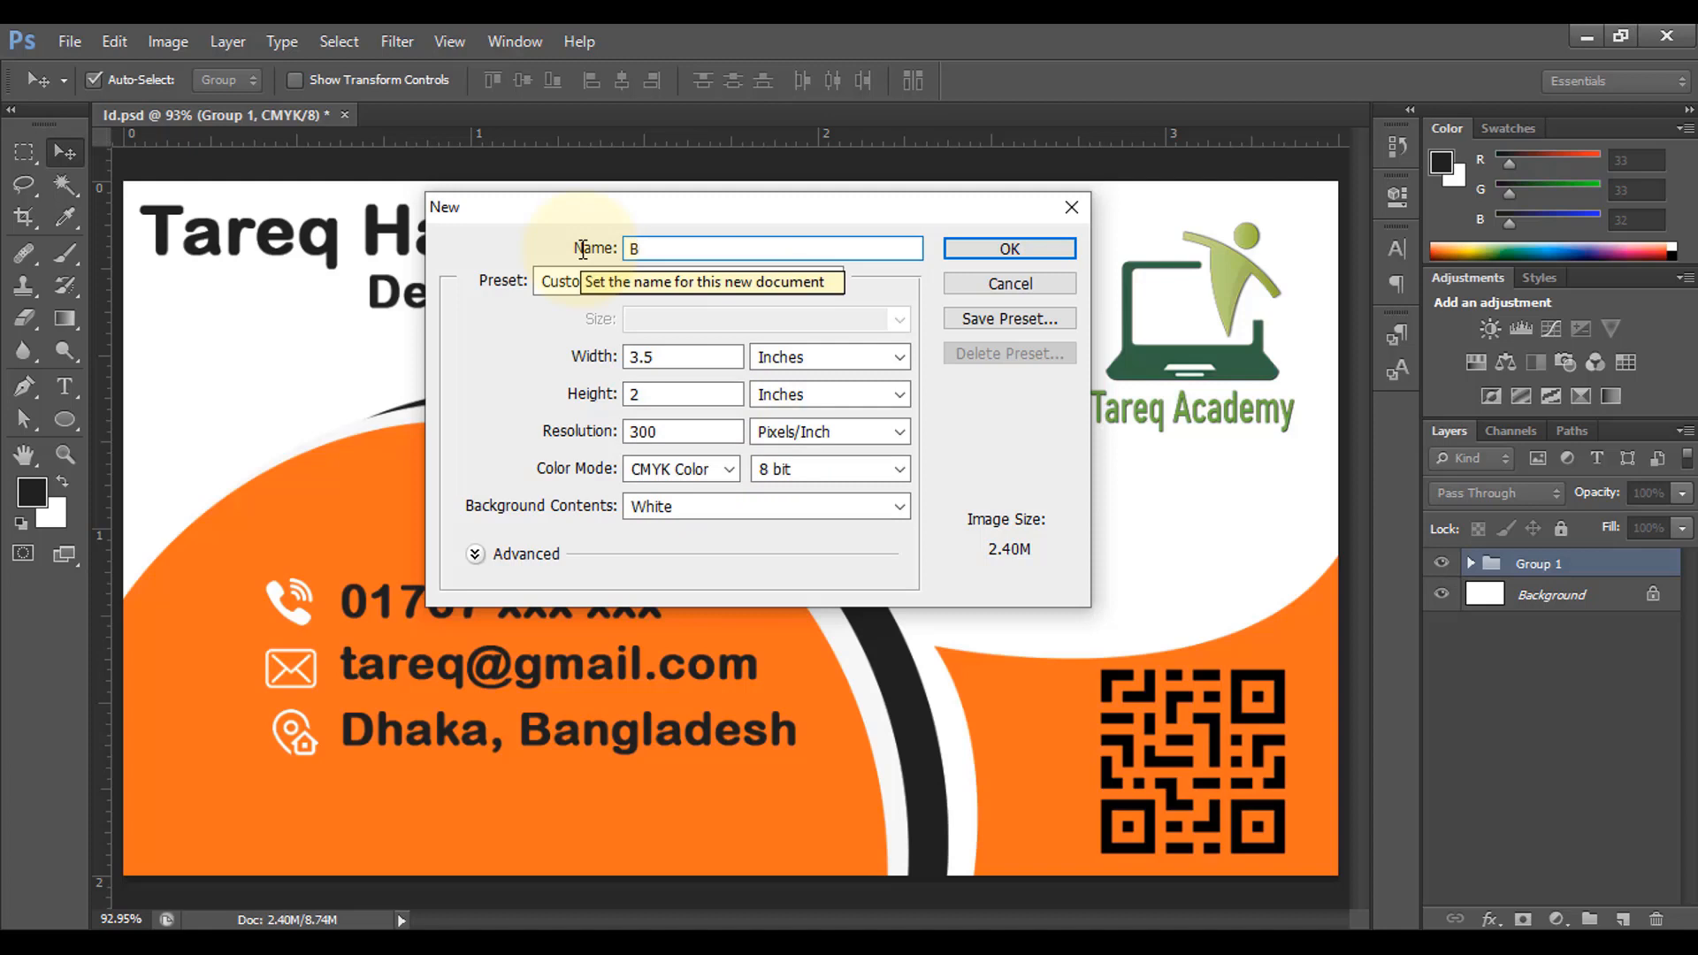
text(usiness Card)
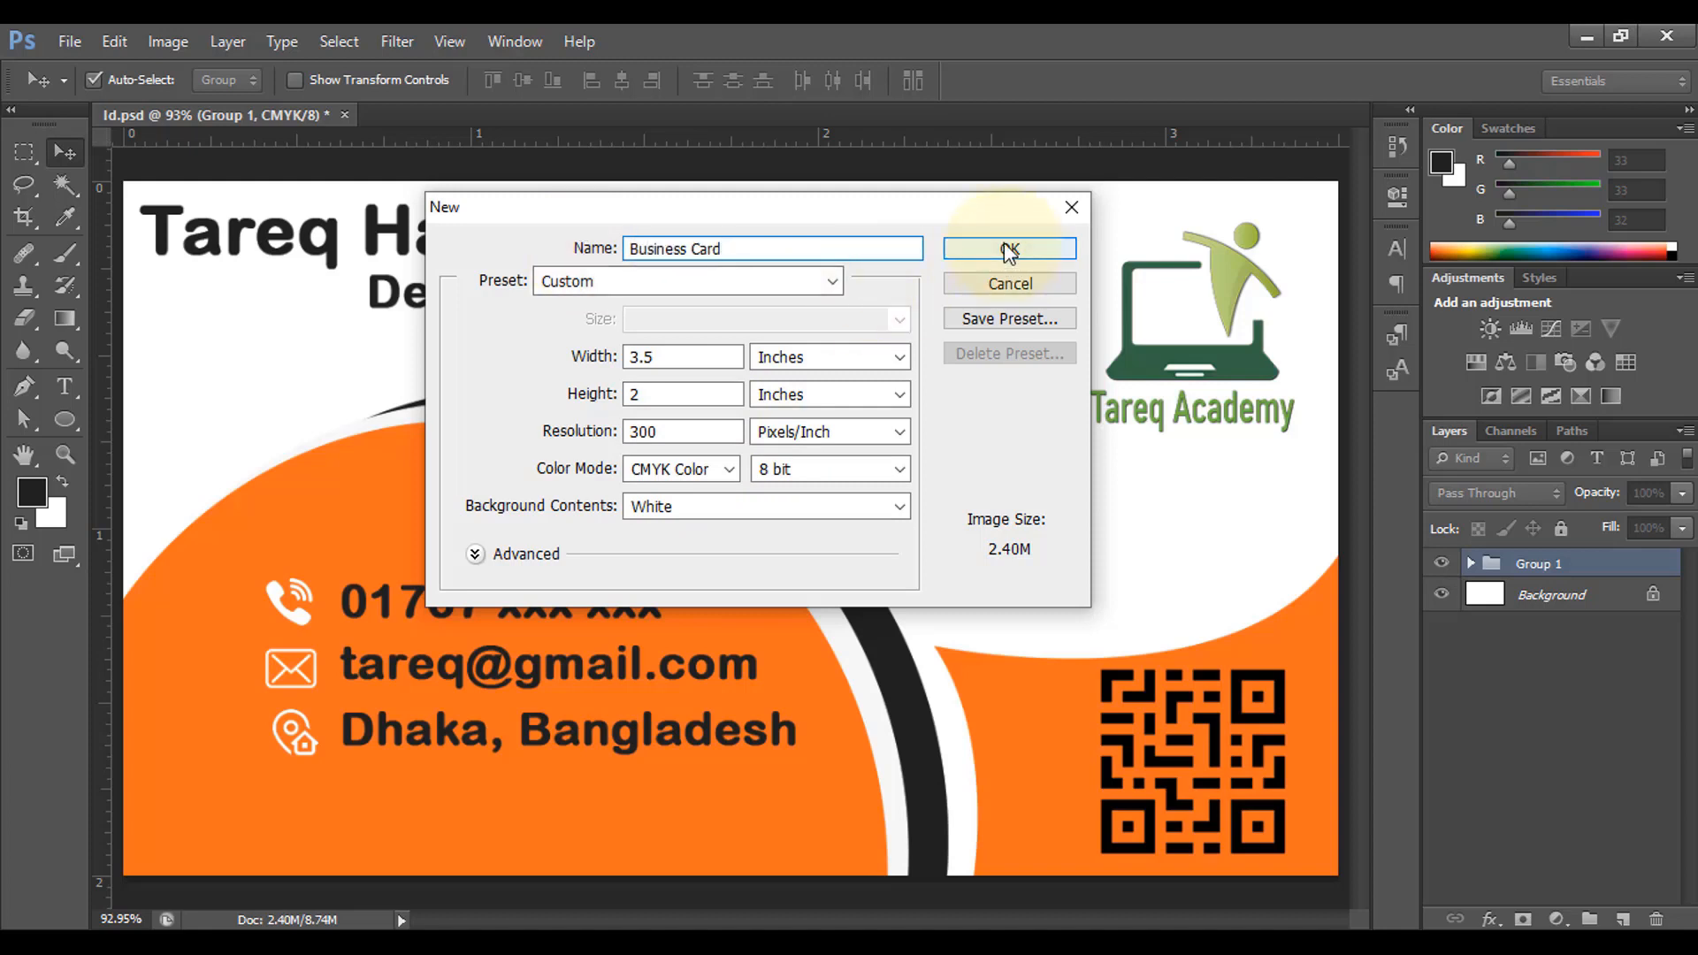
click(1008, 249)
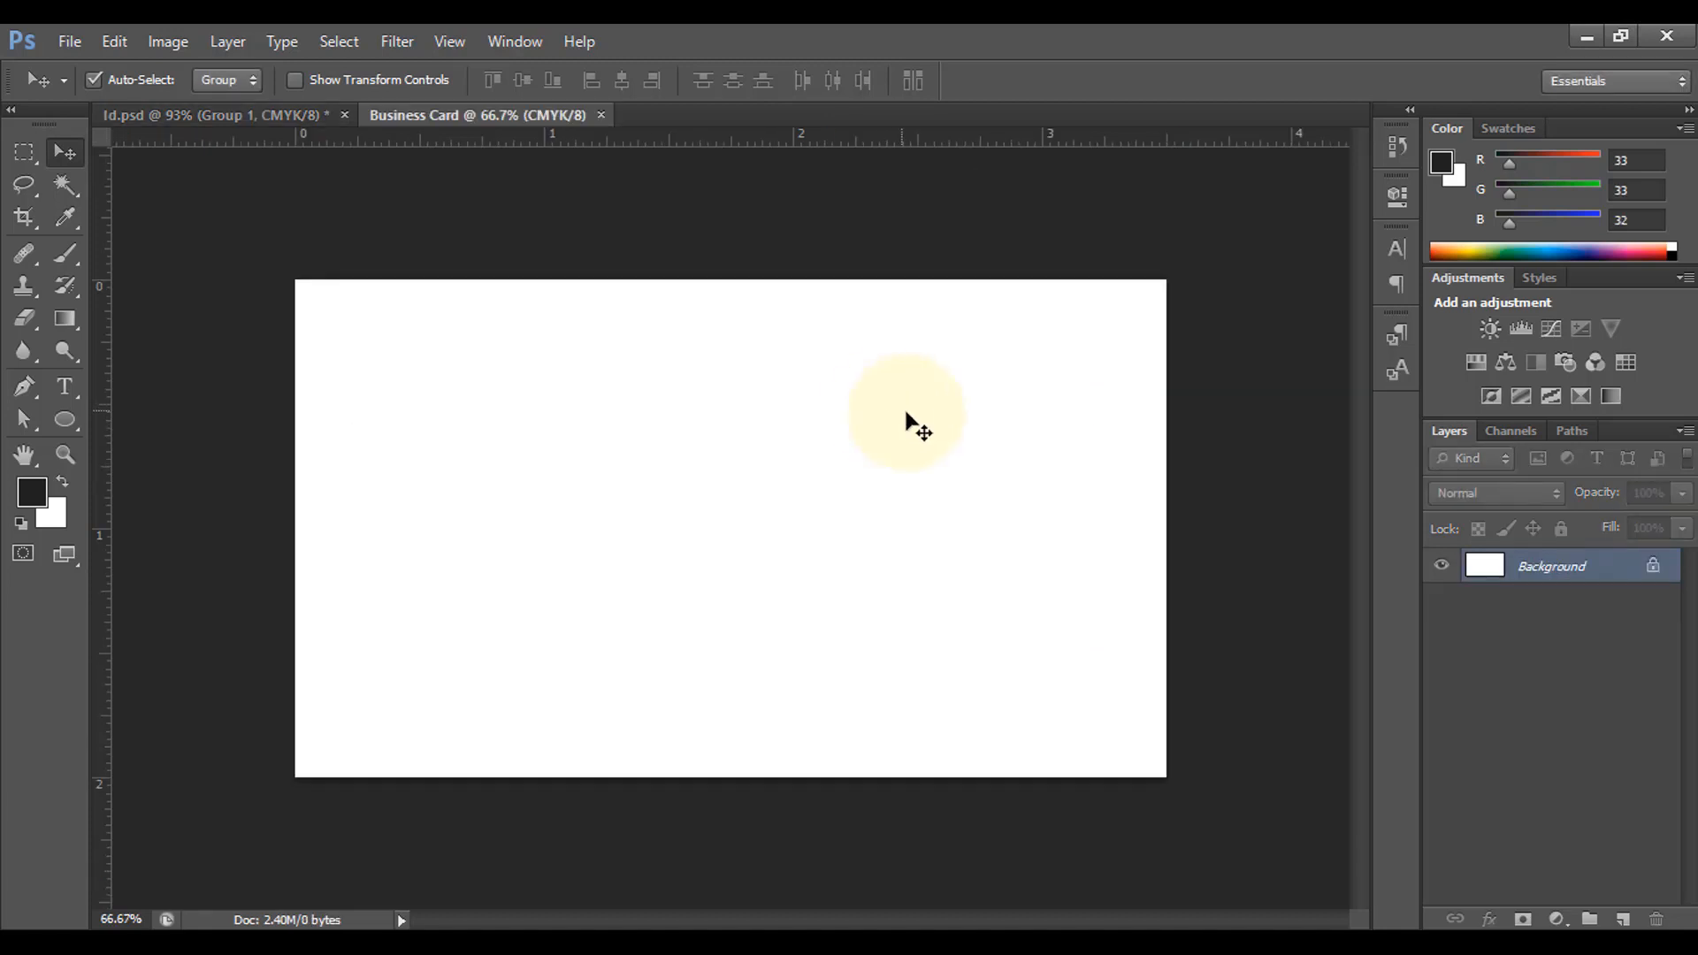
Step: Draw a dark circle over the card's lower-left corner with the Ellipse Tool
key(u)
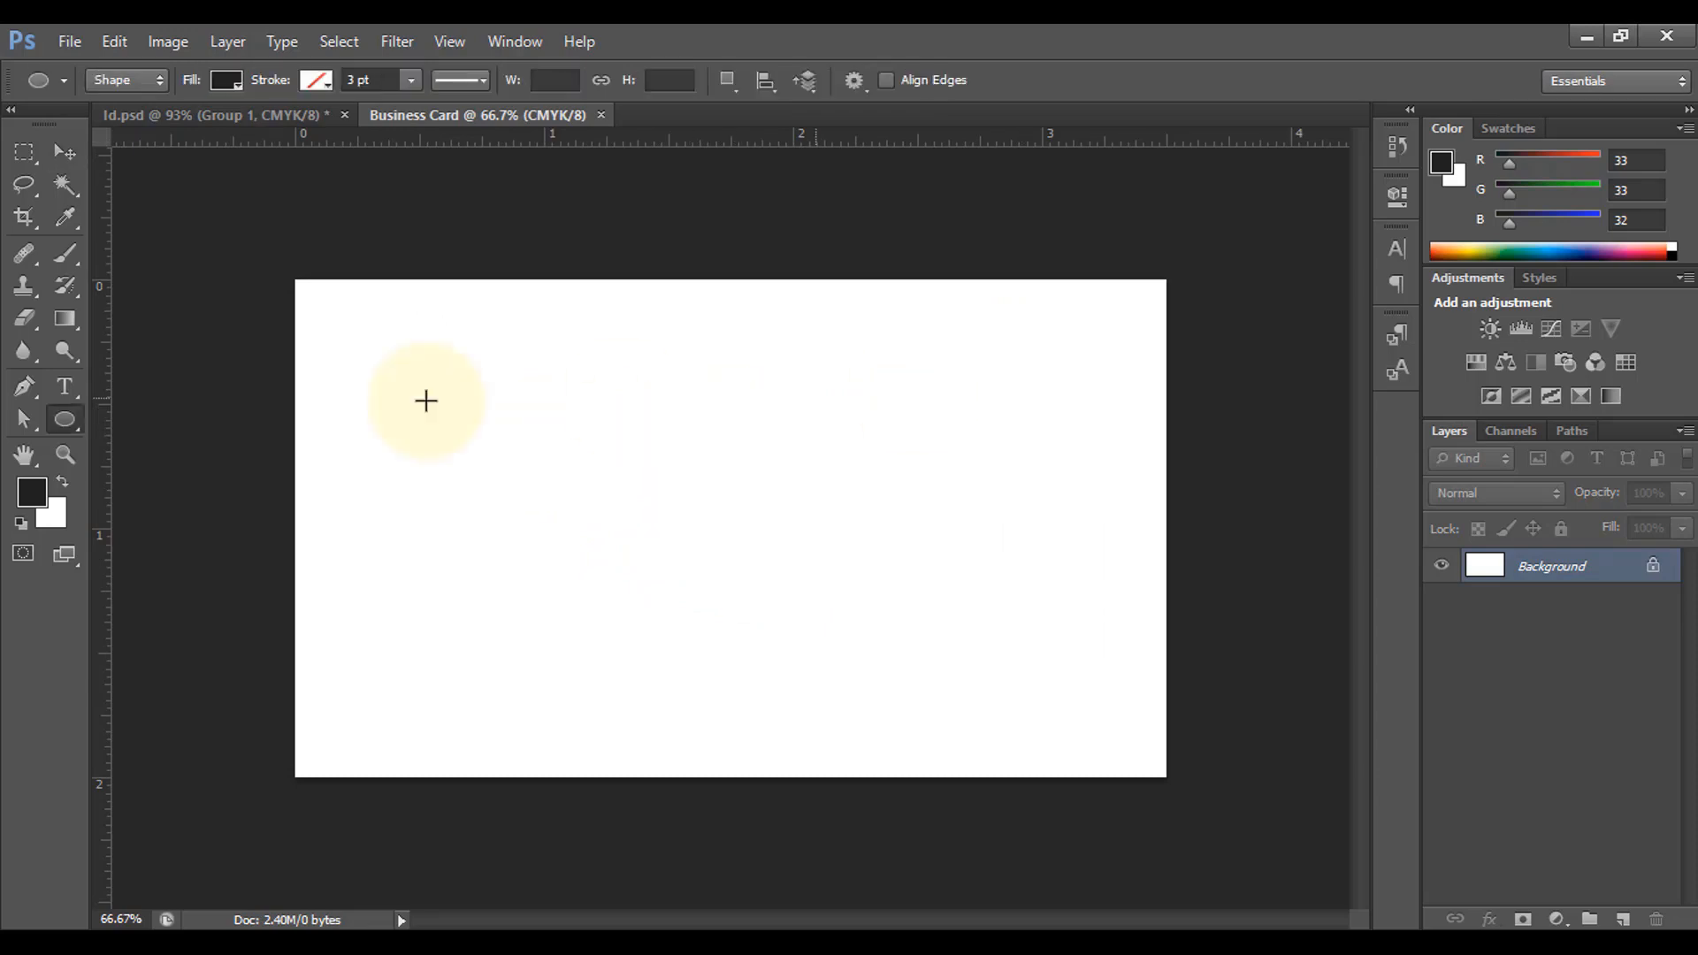
click(73, 421)
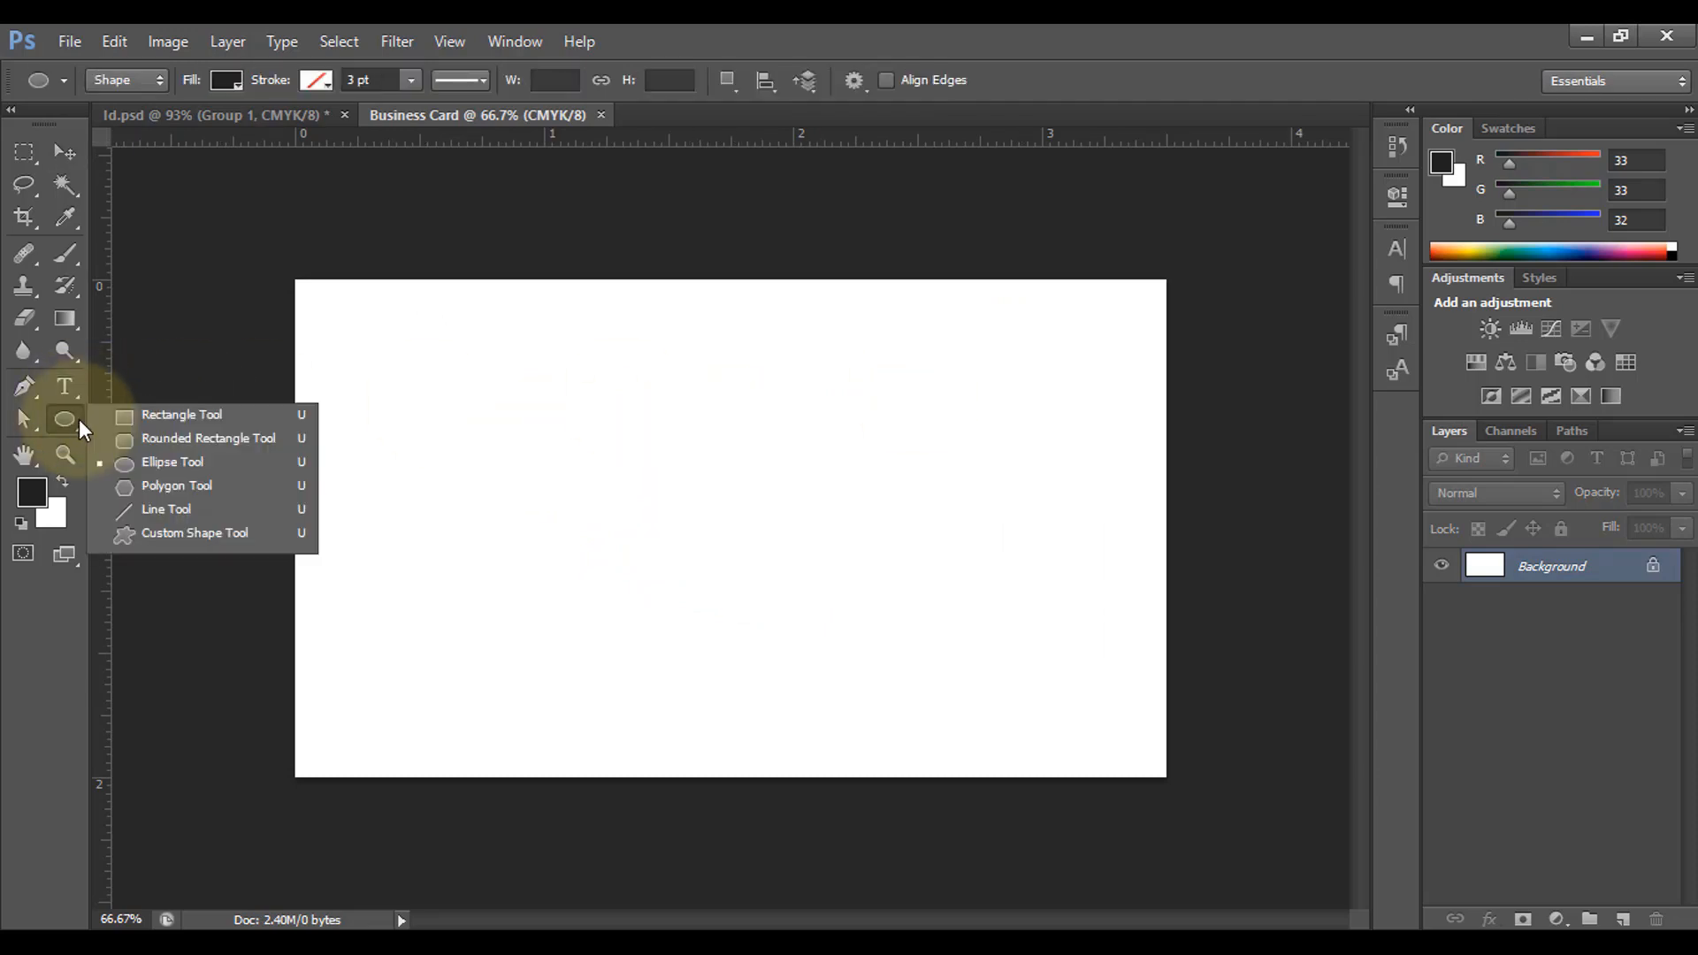
click(183, 462)
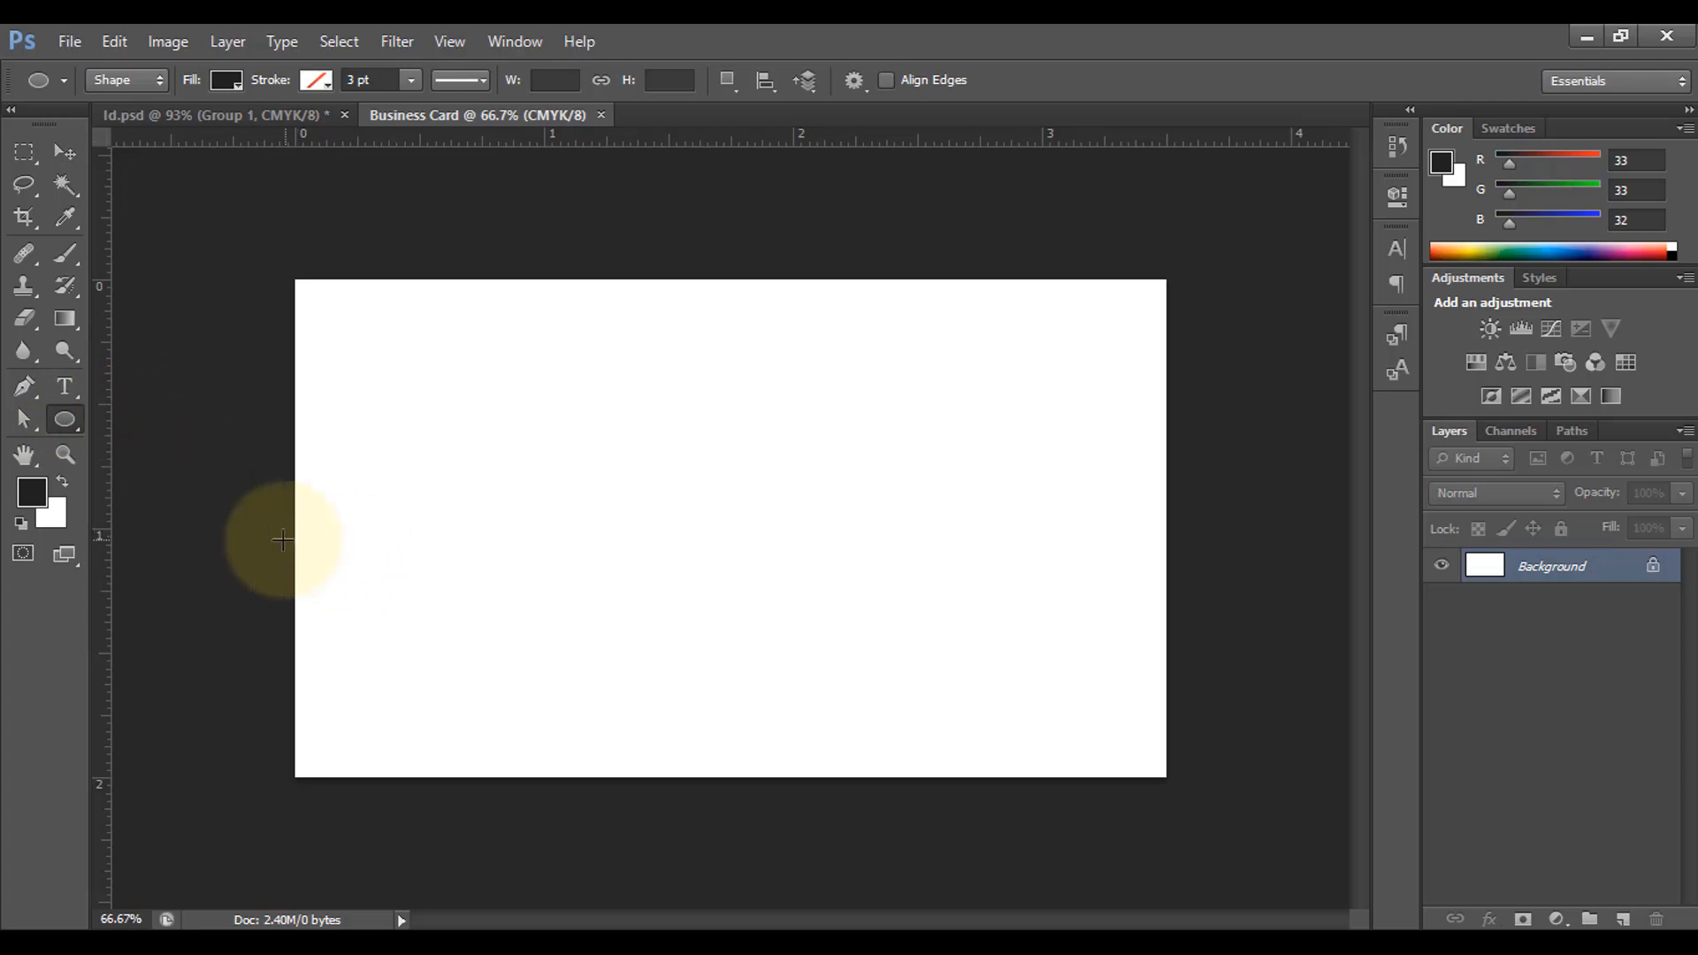
drag(281, 535, 893, 925)
key(ctrl+minus)
scroll(961, 727, down, 2)
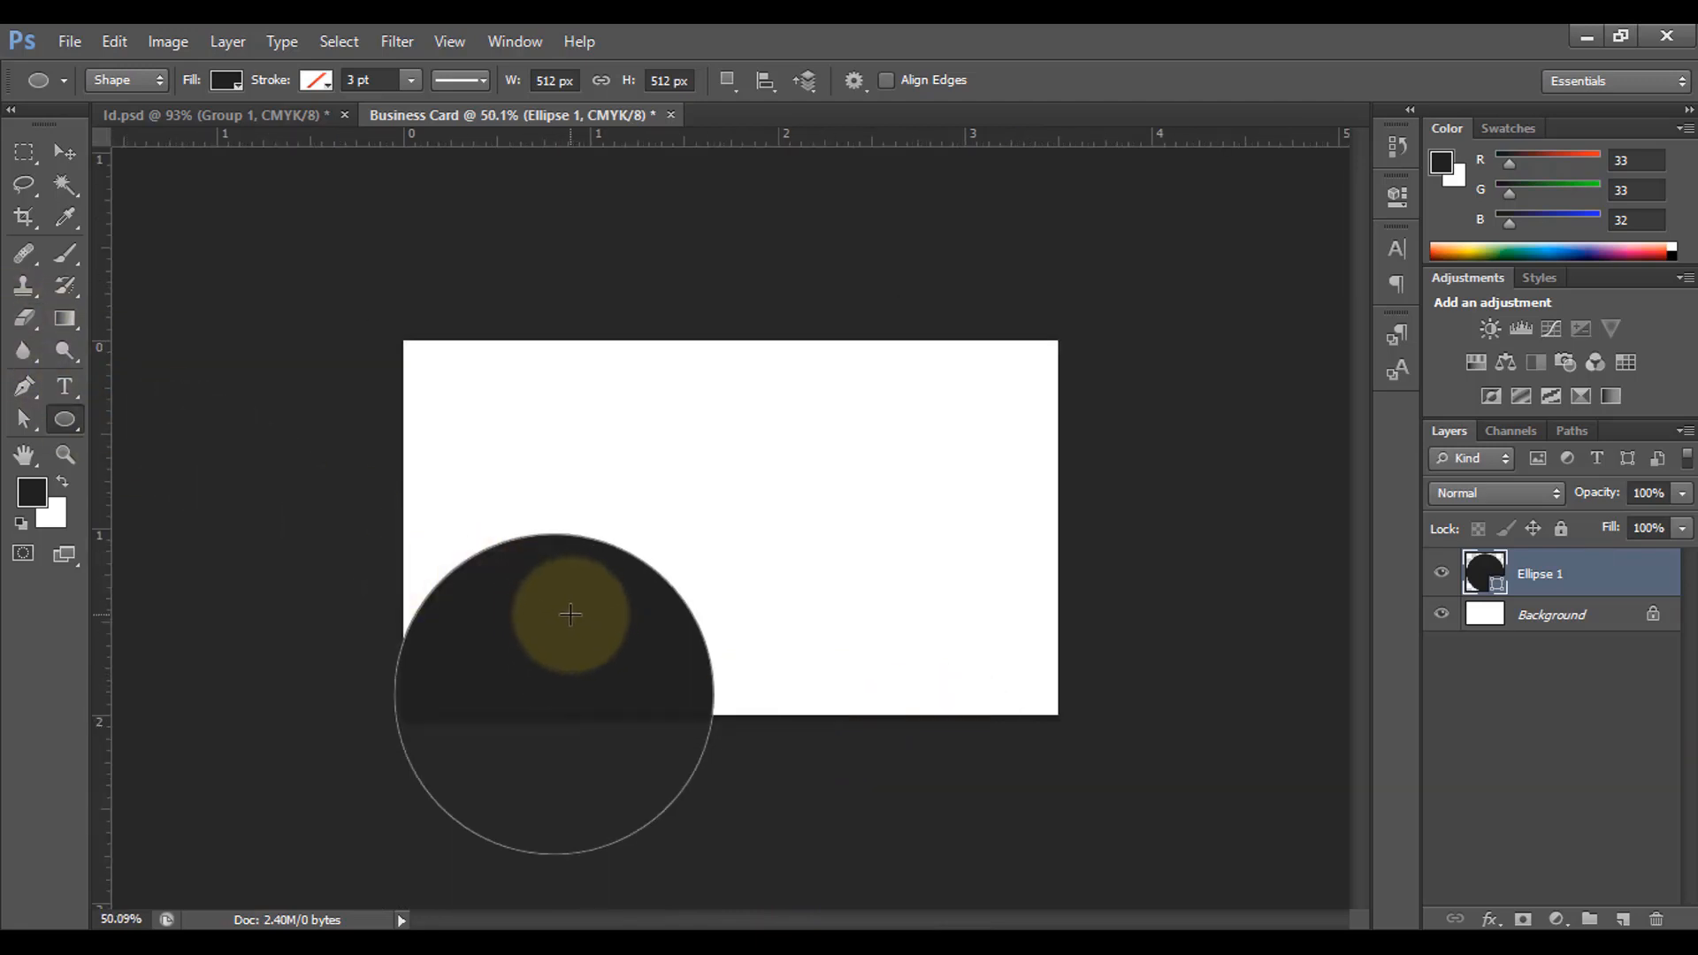
Step: Enlarge the circle to about 656 px so it overhangs the left and bottom edges
key(ctrl+t)
drag(396, 536, 300, 442)
drag(535, 650, 604, 681)
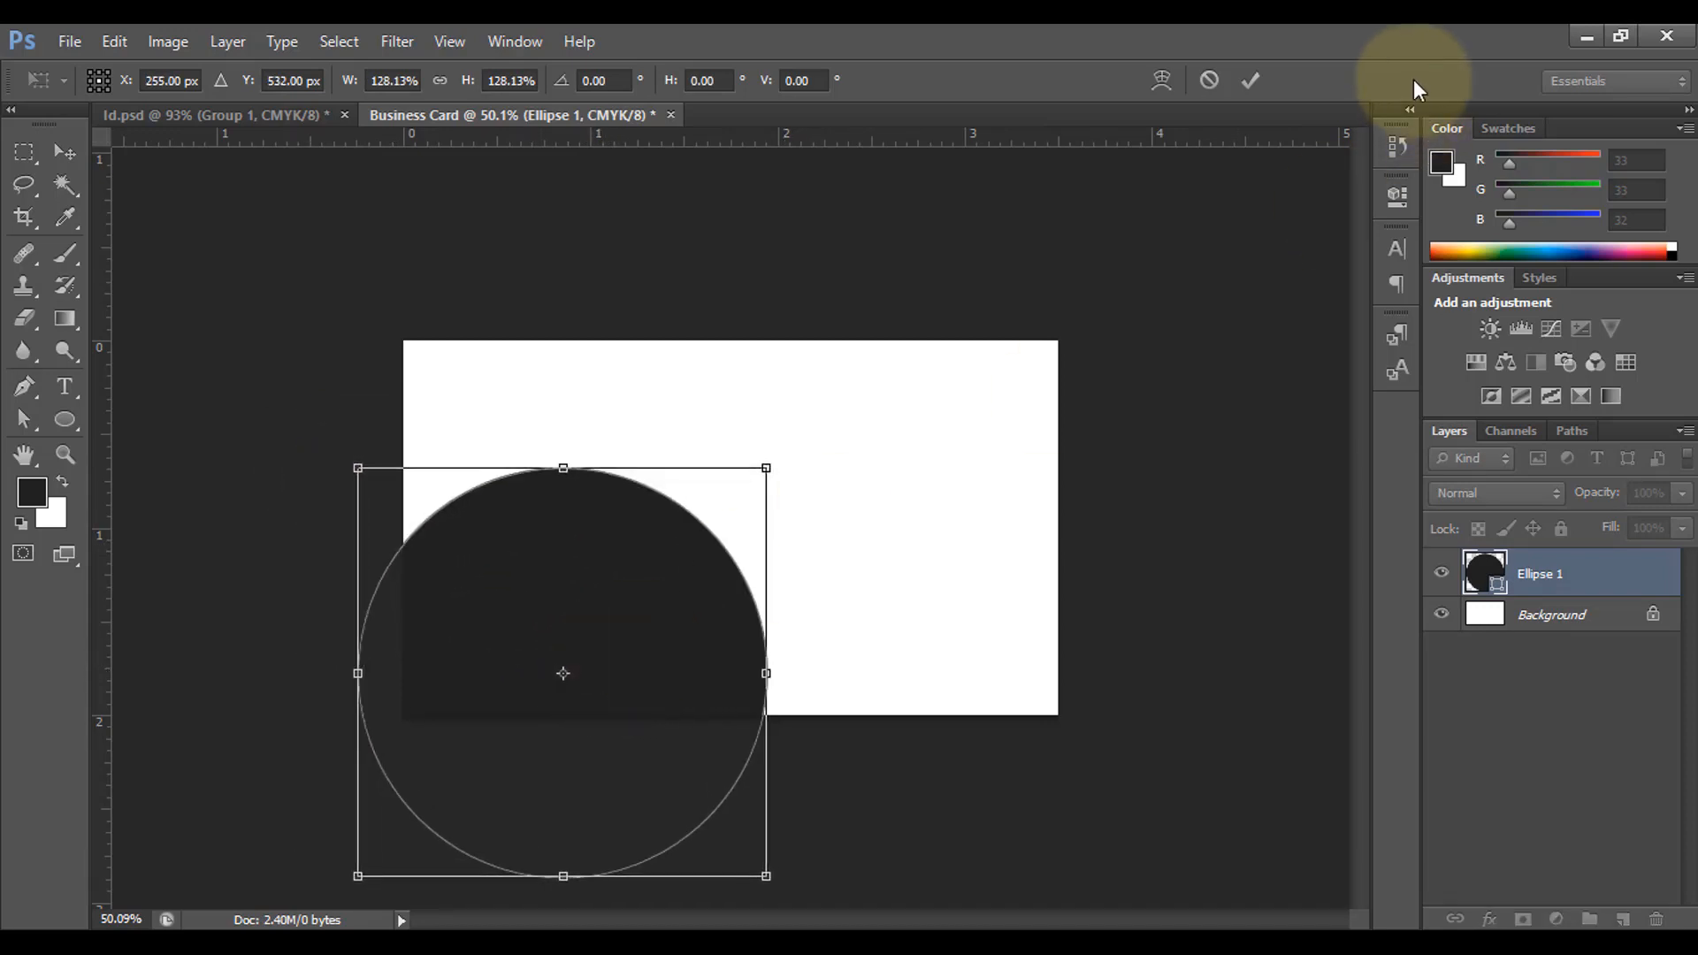
click(1251, 81)
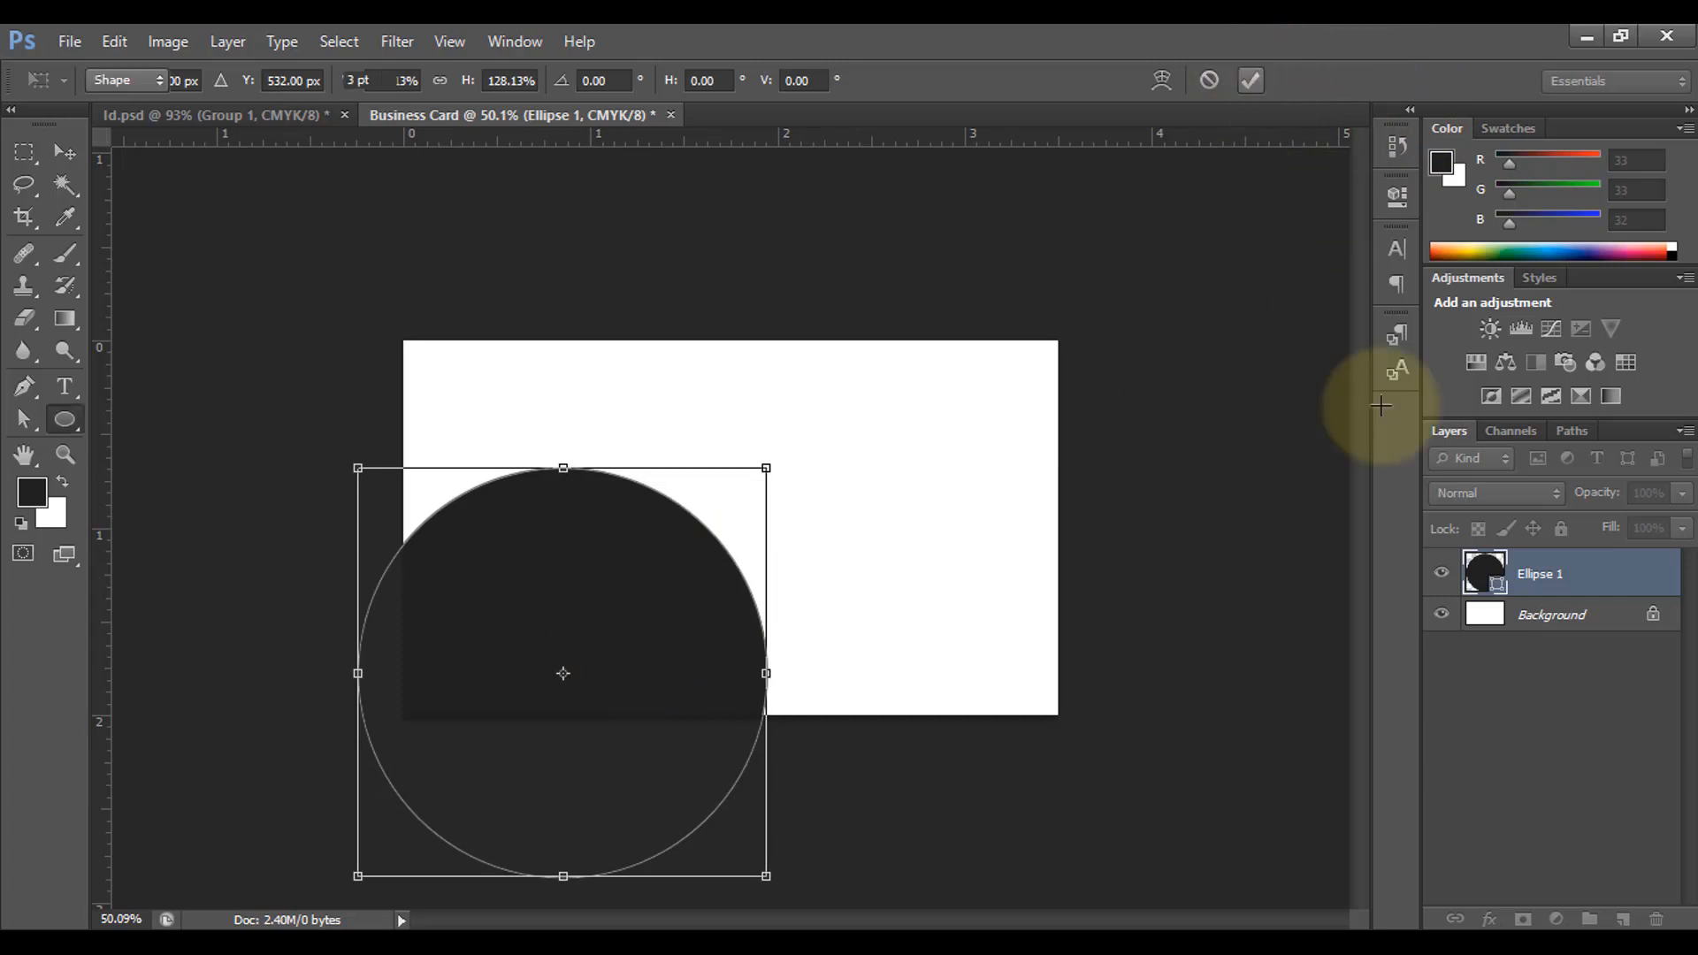
Step: Fill the Ellipse 1 circle with bright orange f44e04
double_click(1501, 587)
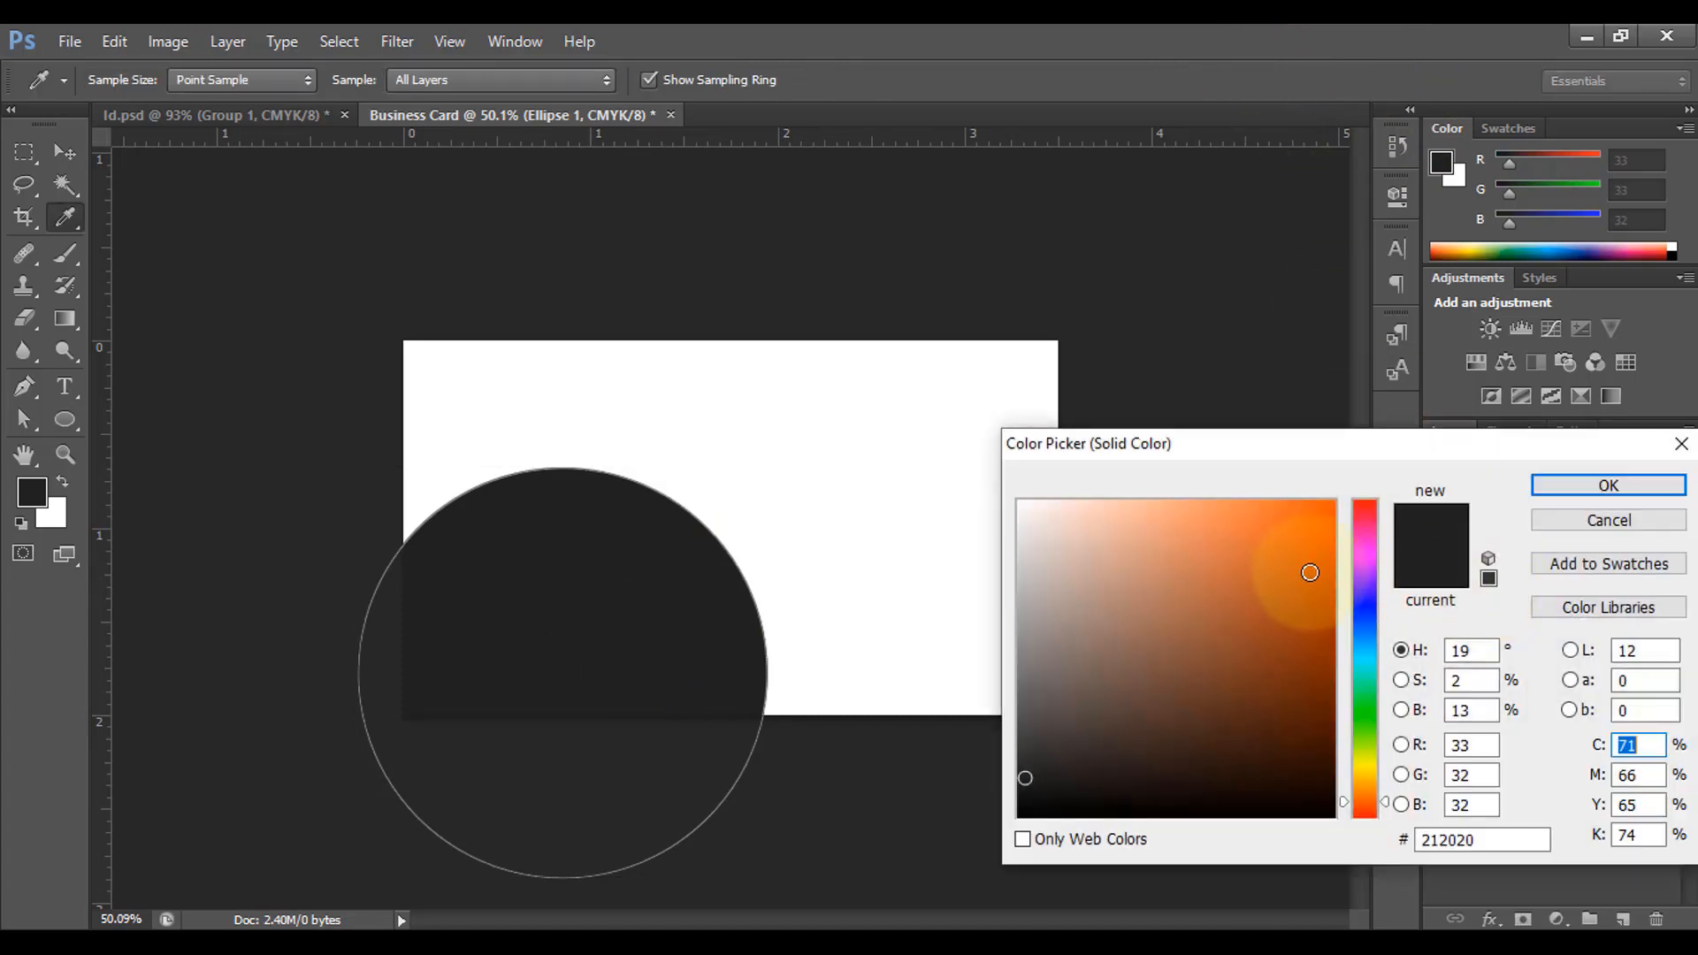
drag(1308, 568, 1330, 514)
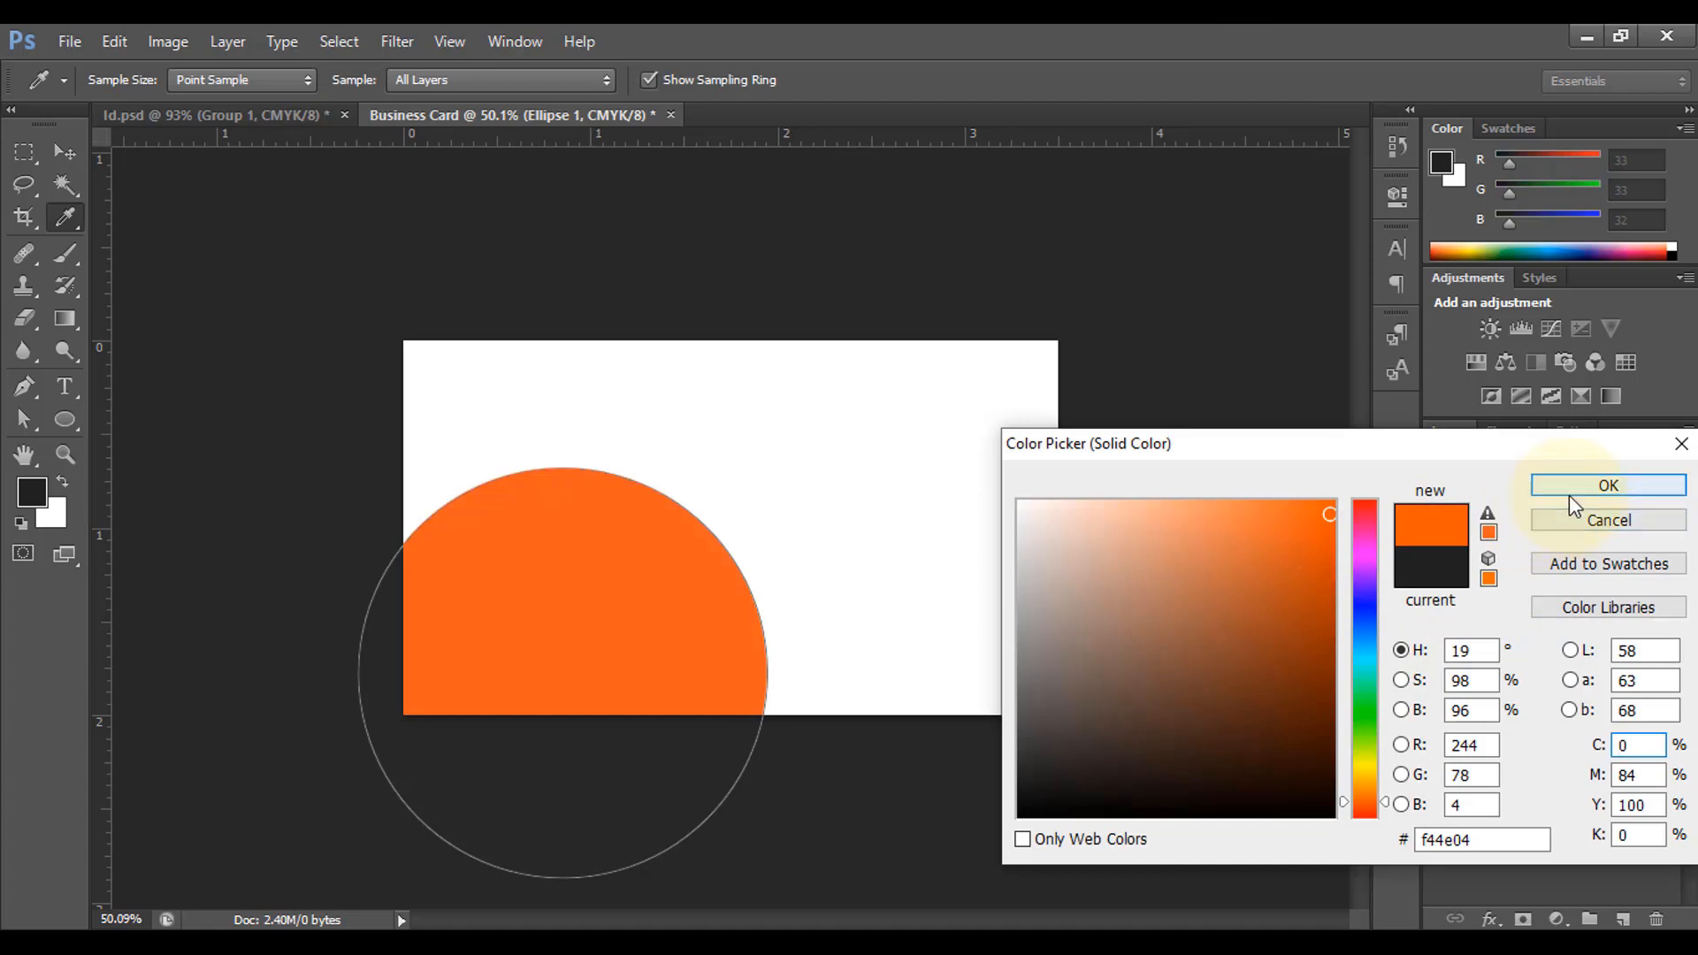
click(1605, 501)
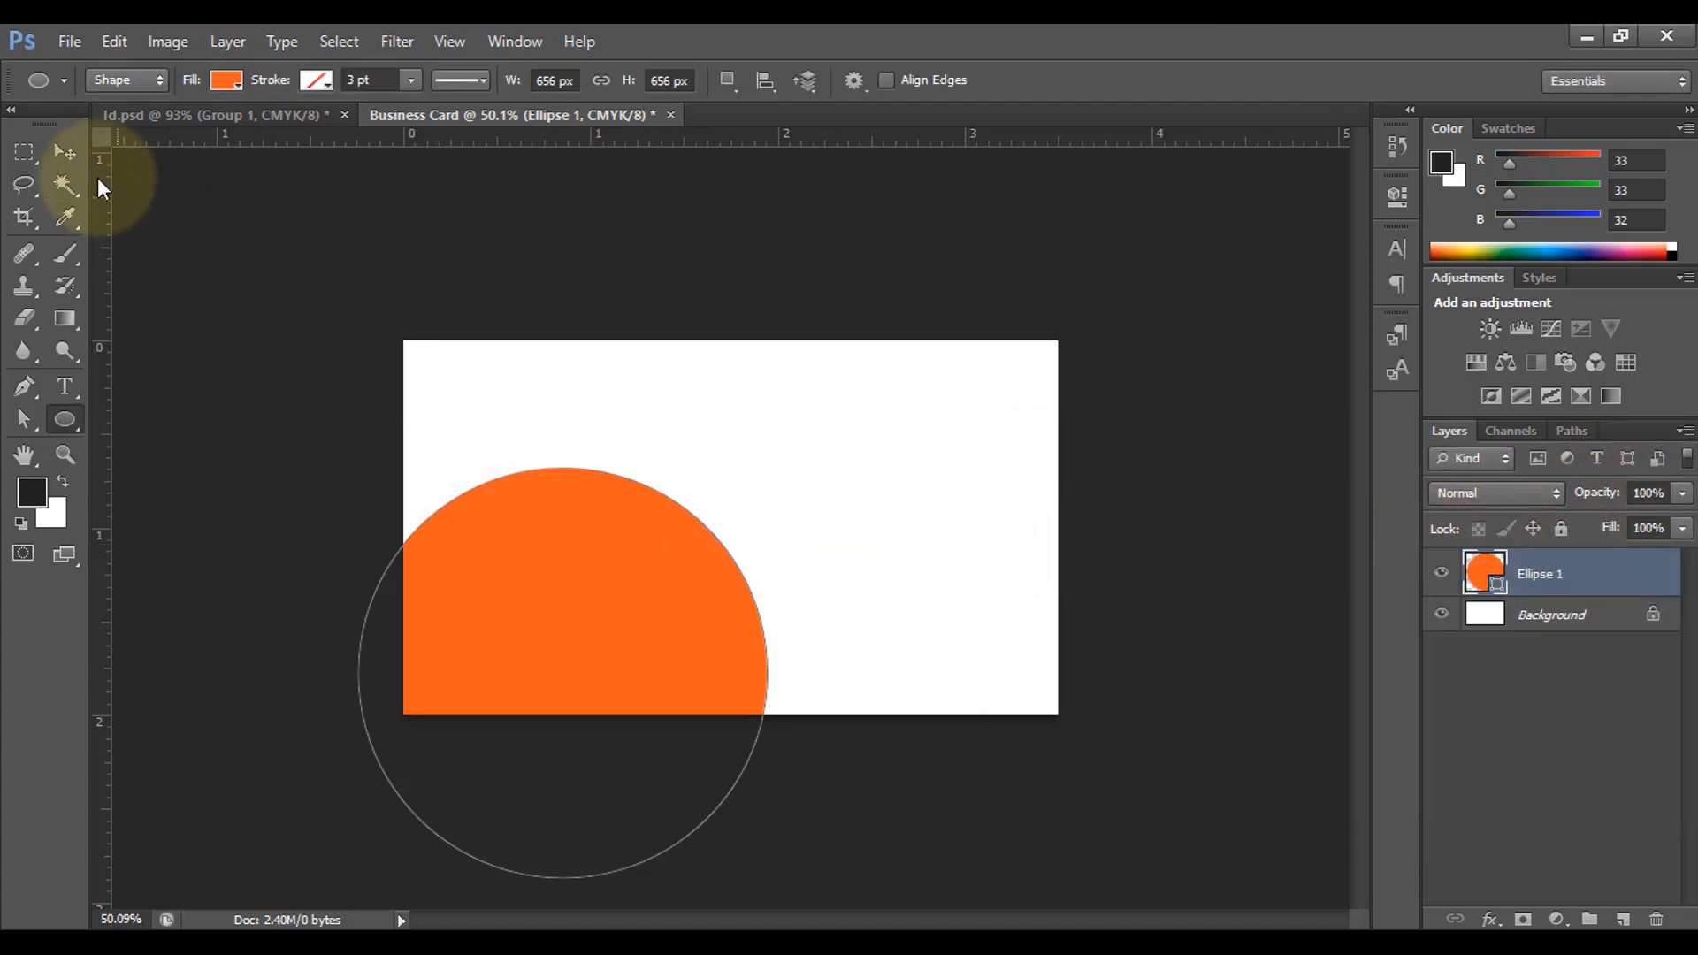
Step: Scale the orange circle up slightly, to about 103%
click(65, 151)
key(ctrl+t)
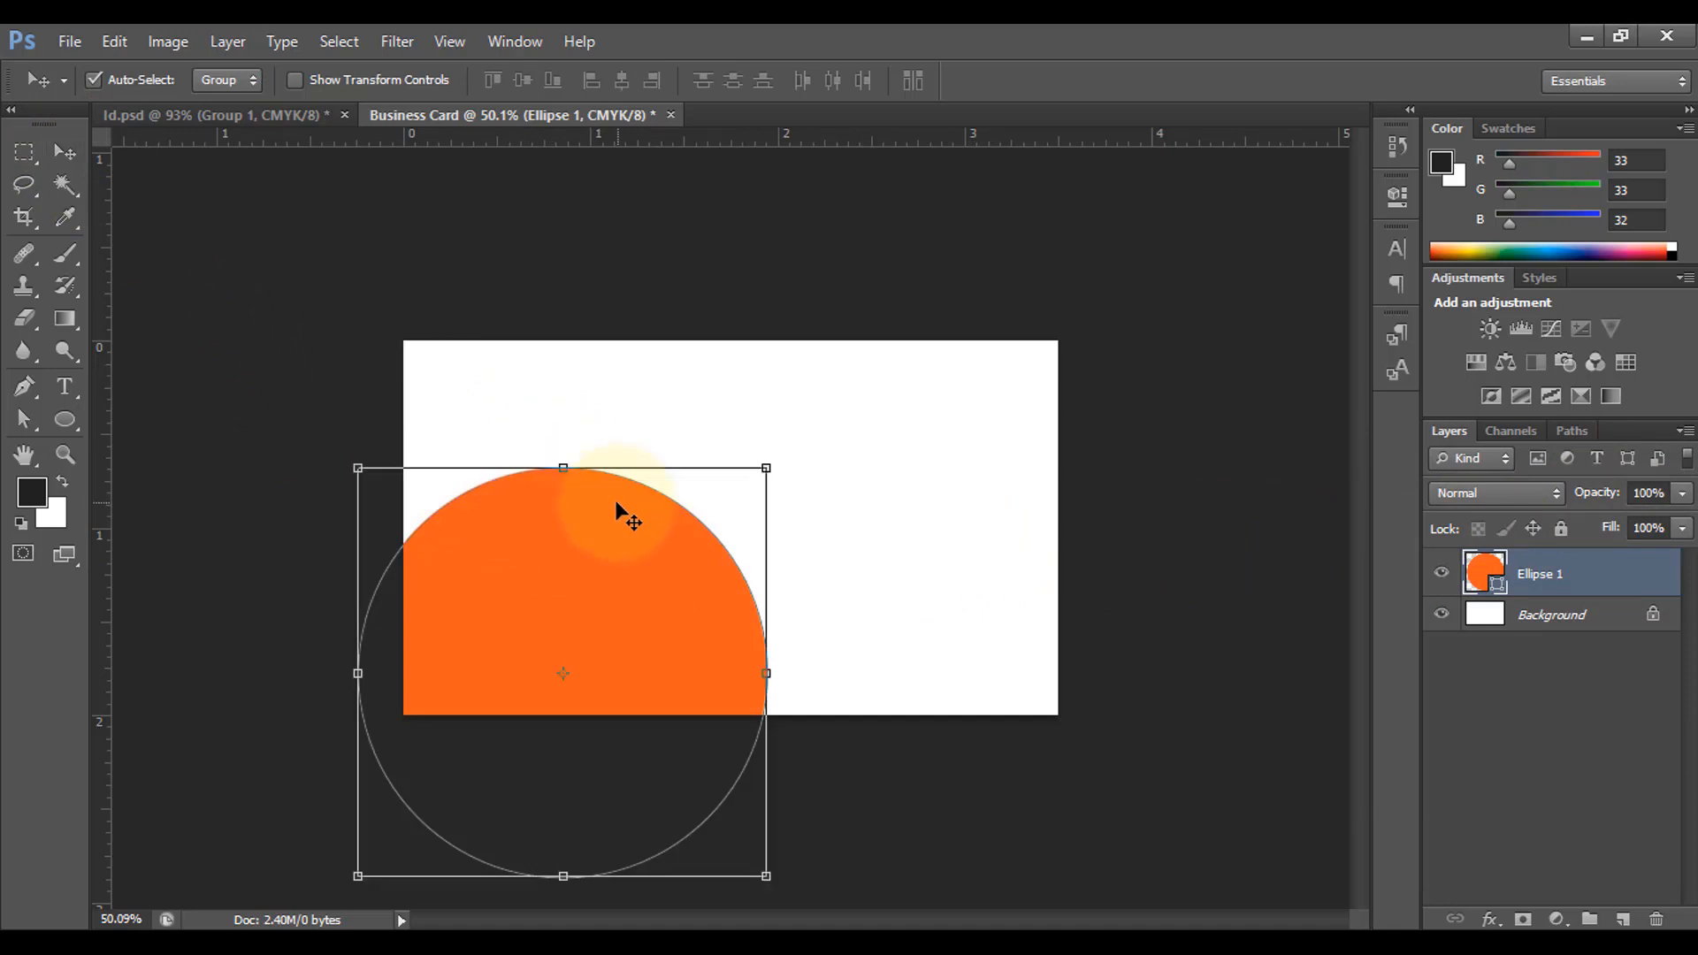
mouse_move(765, 470)
mouse_down()
mouse_move(806, 461)
mouse_move(779, 454)
mouse_up()
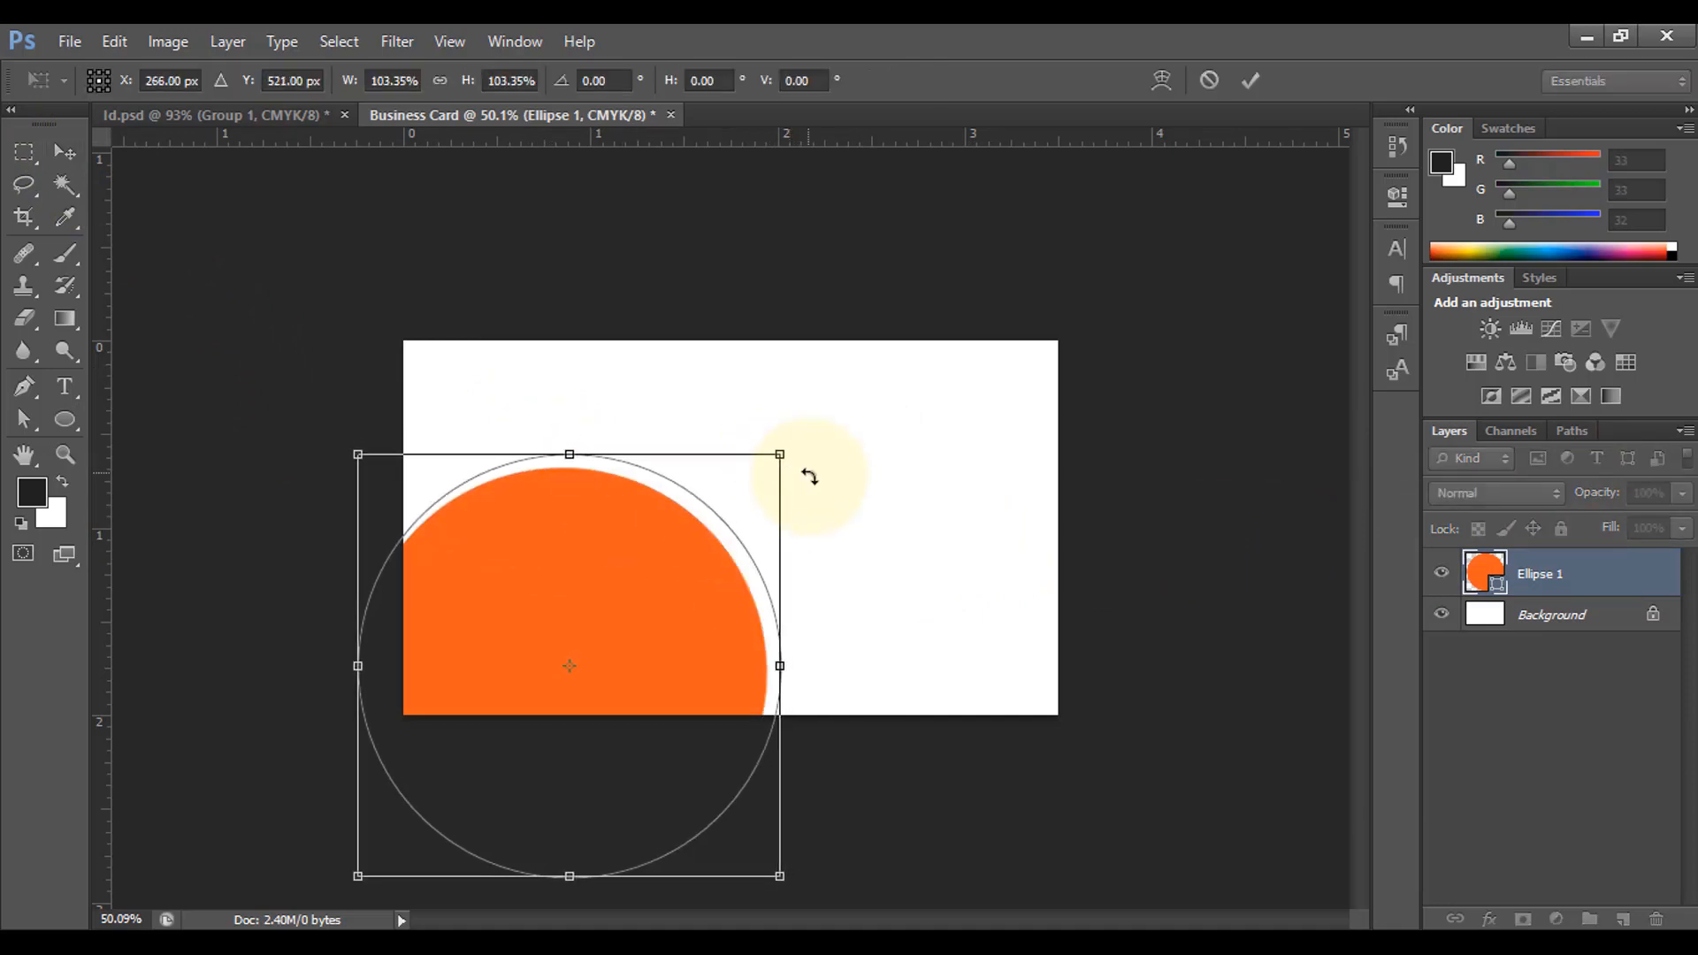
click(1251, 81)
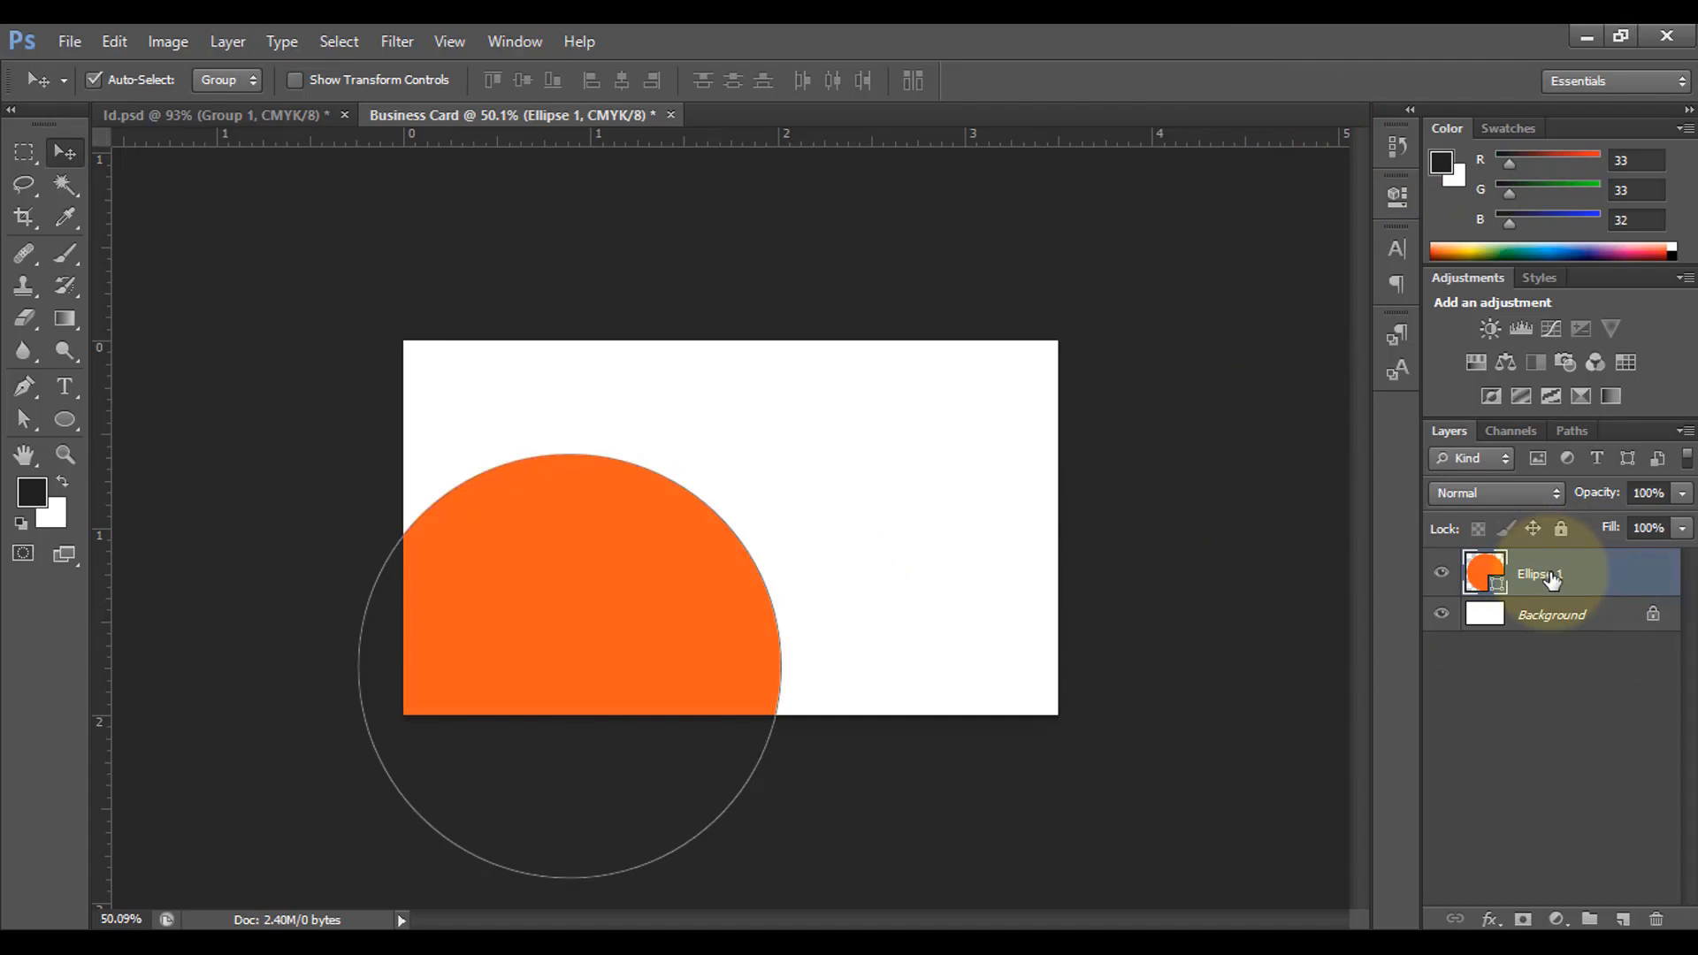
Step: Duplicate the orange circle twice and fill the original Ellipse 1 off-white #faf8f7
key(ctrl+j)
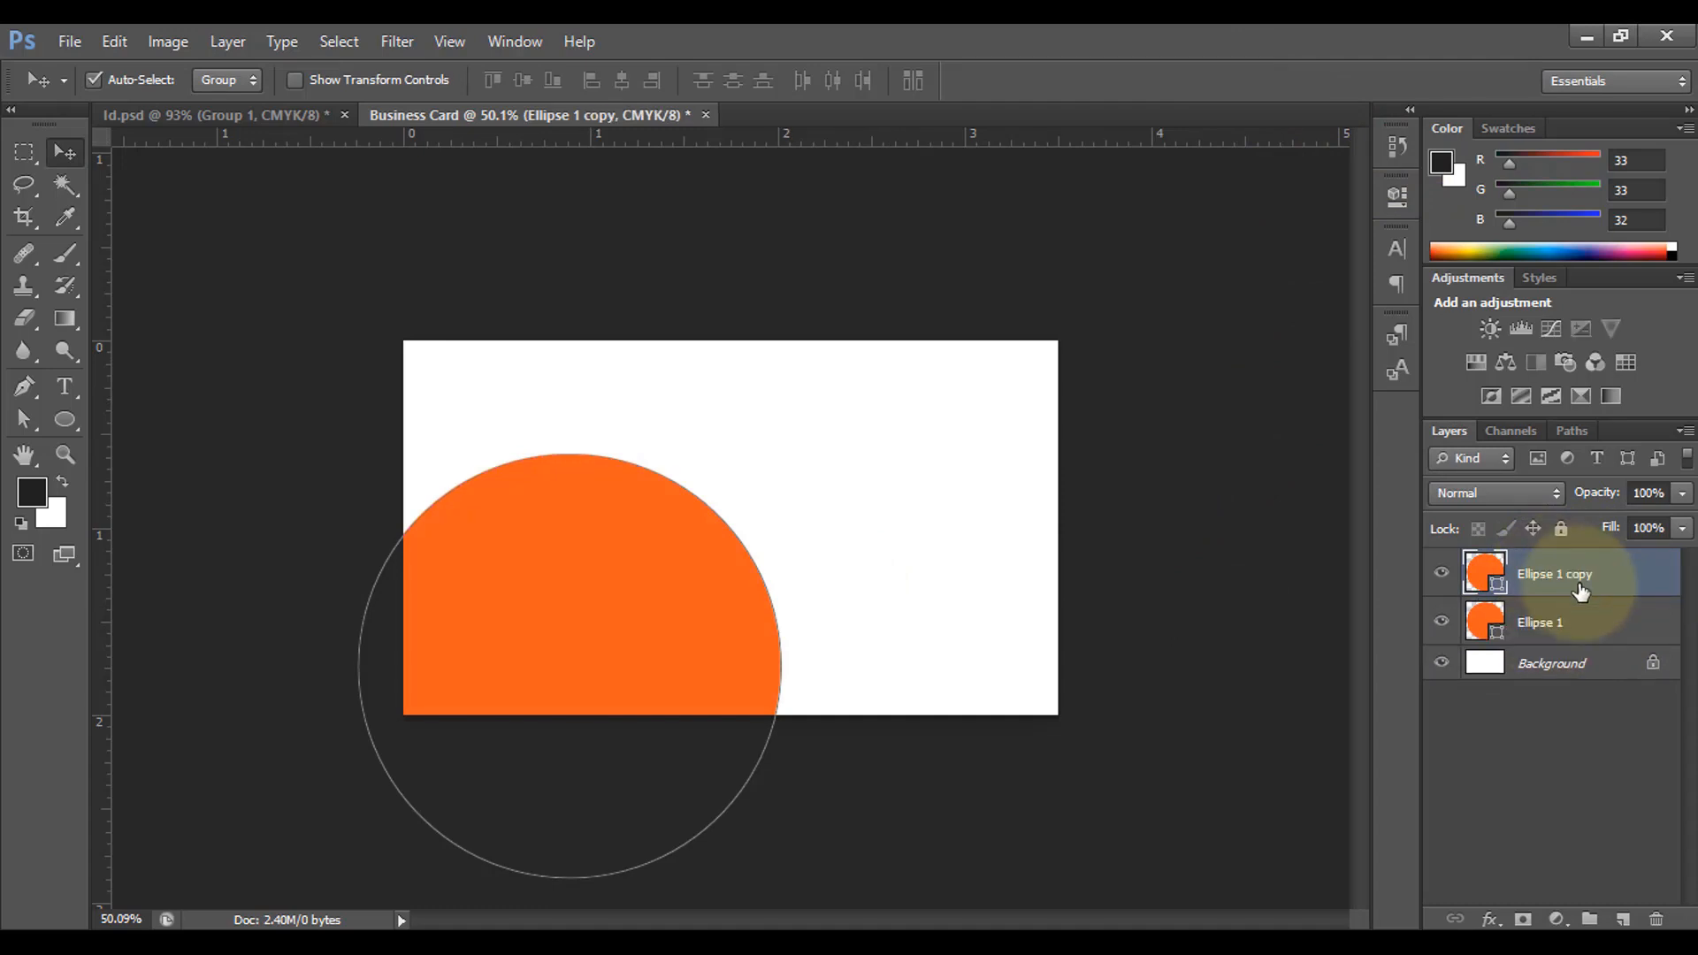
key(i)
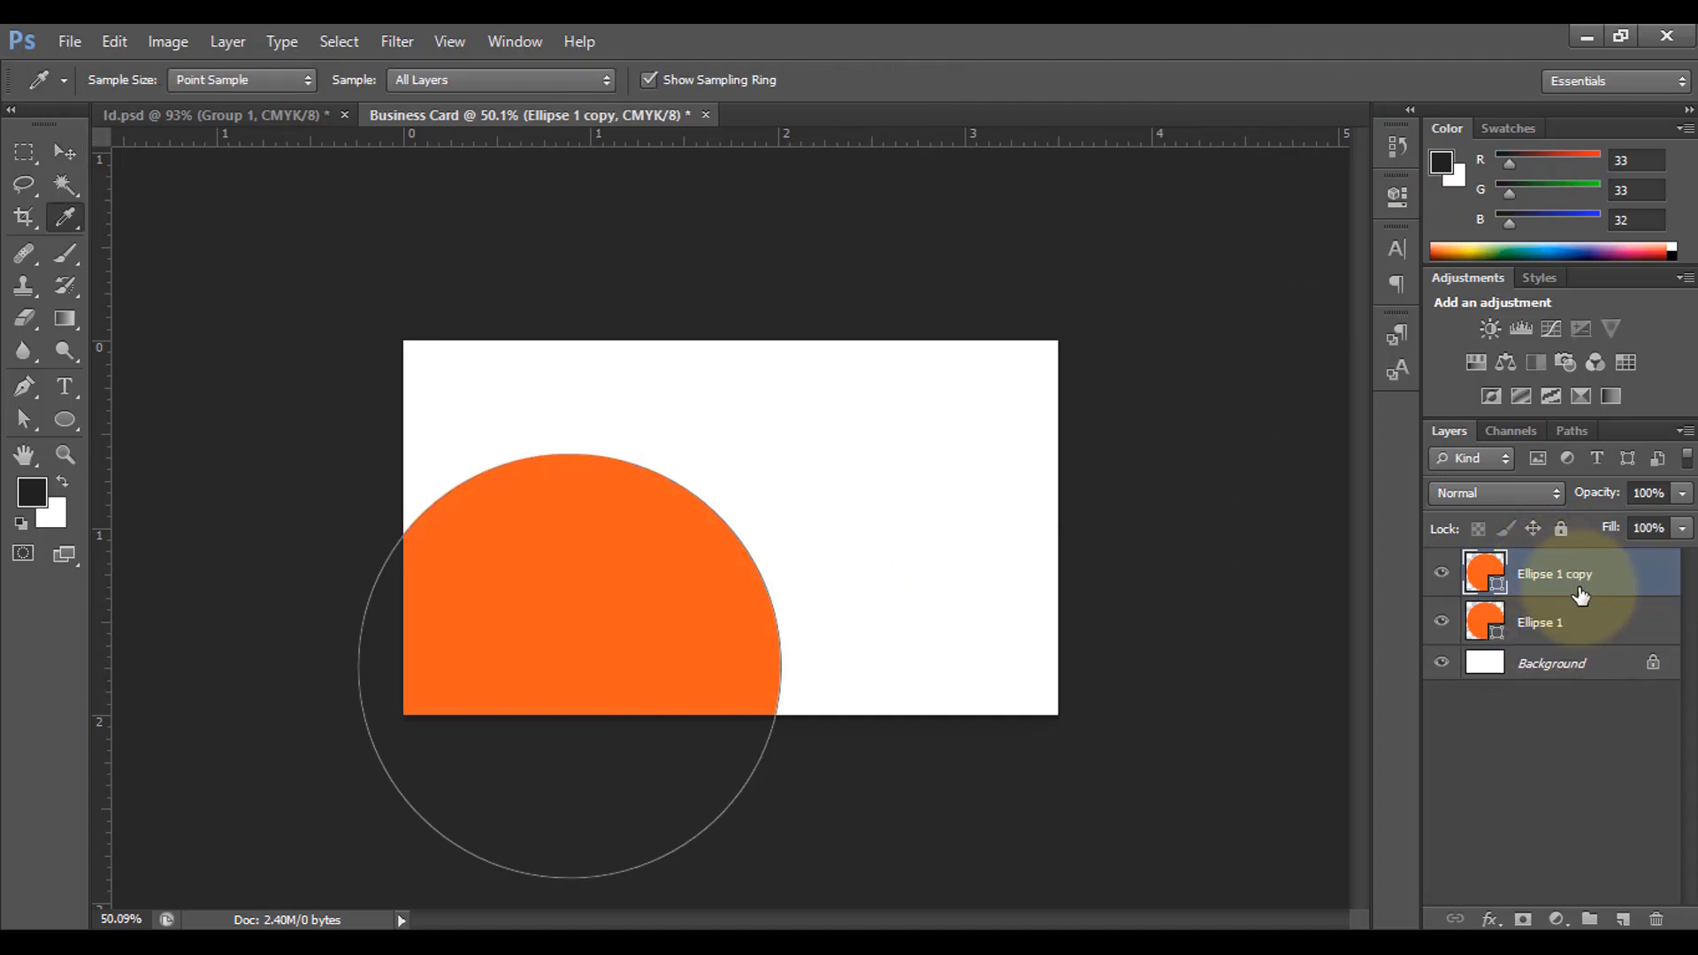
key(ctrl+j)
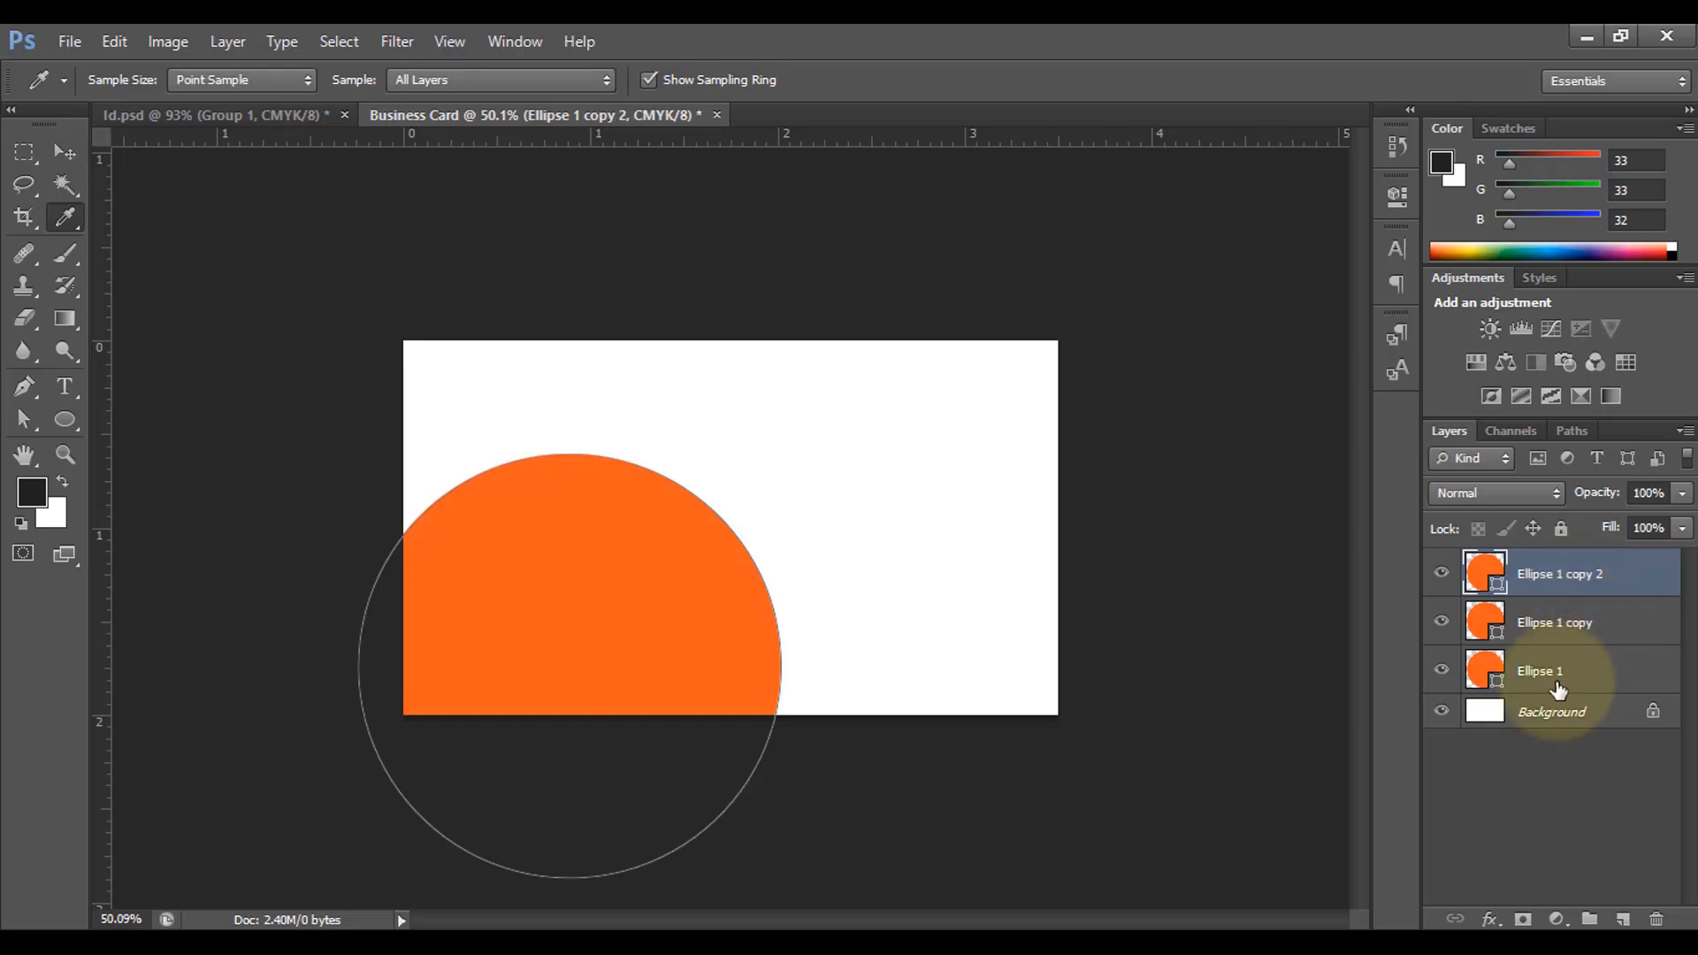
click(1553, 675)
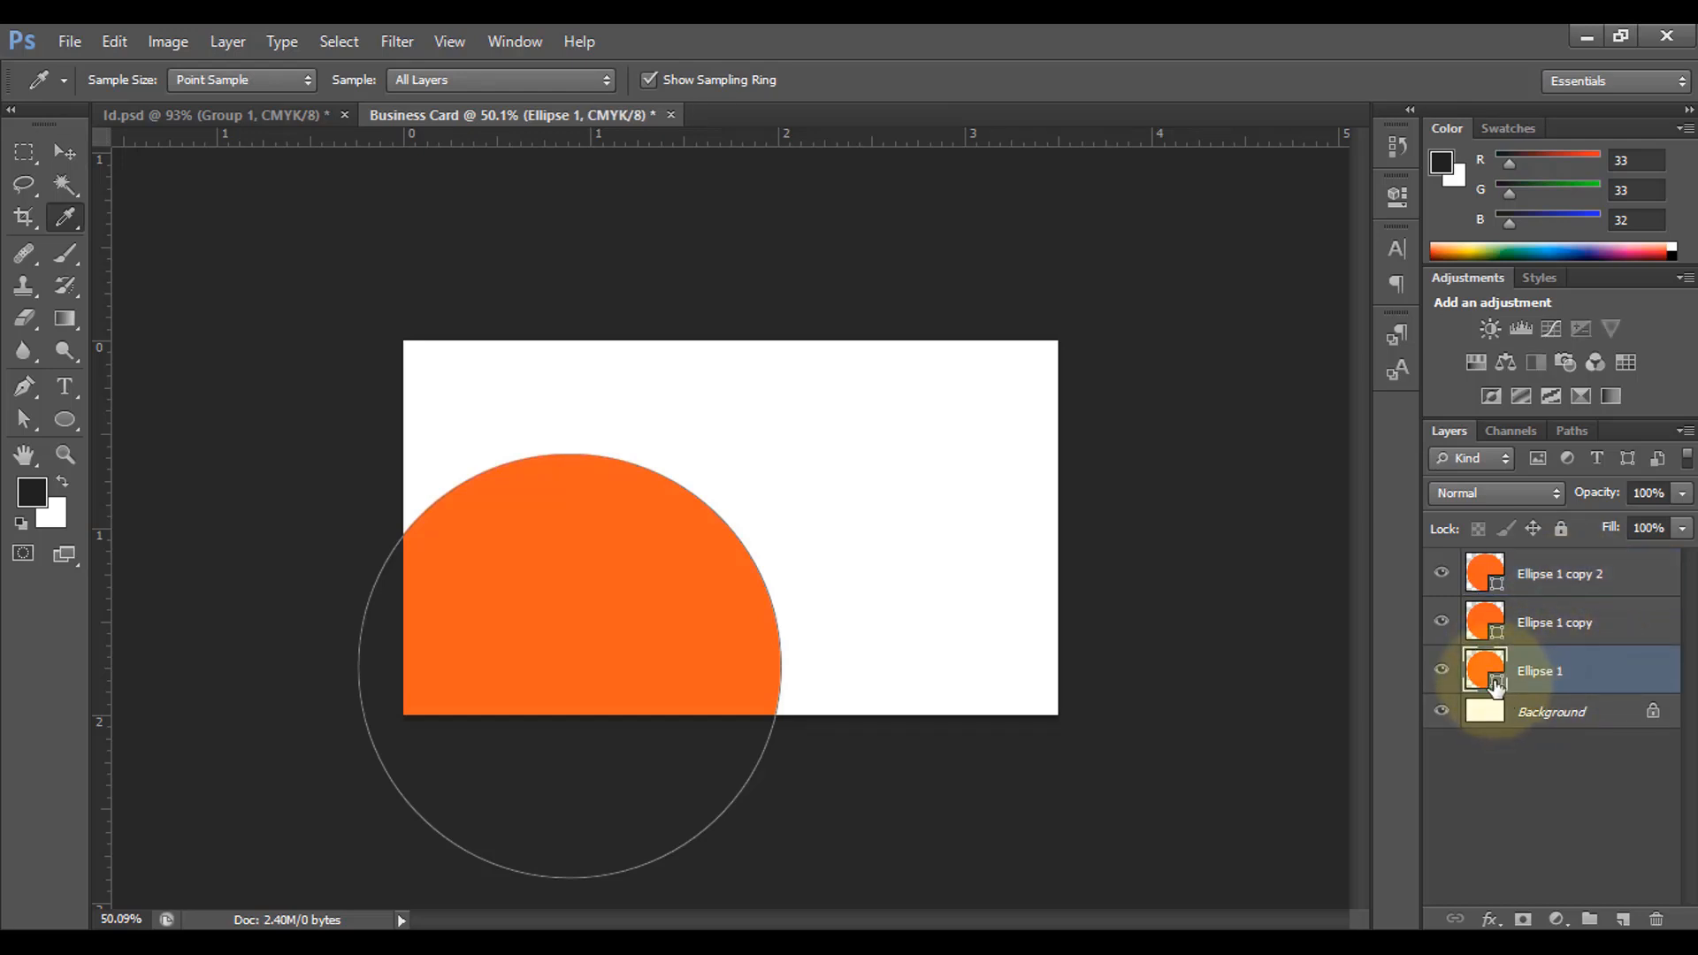
double_click(1494, 685)
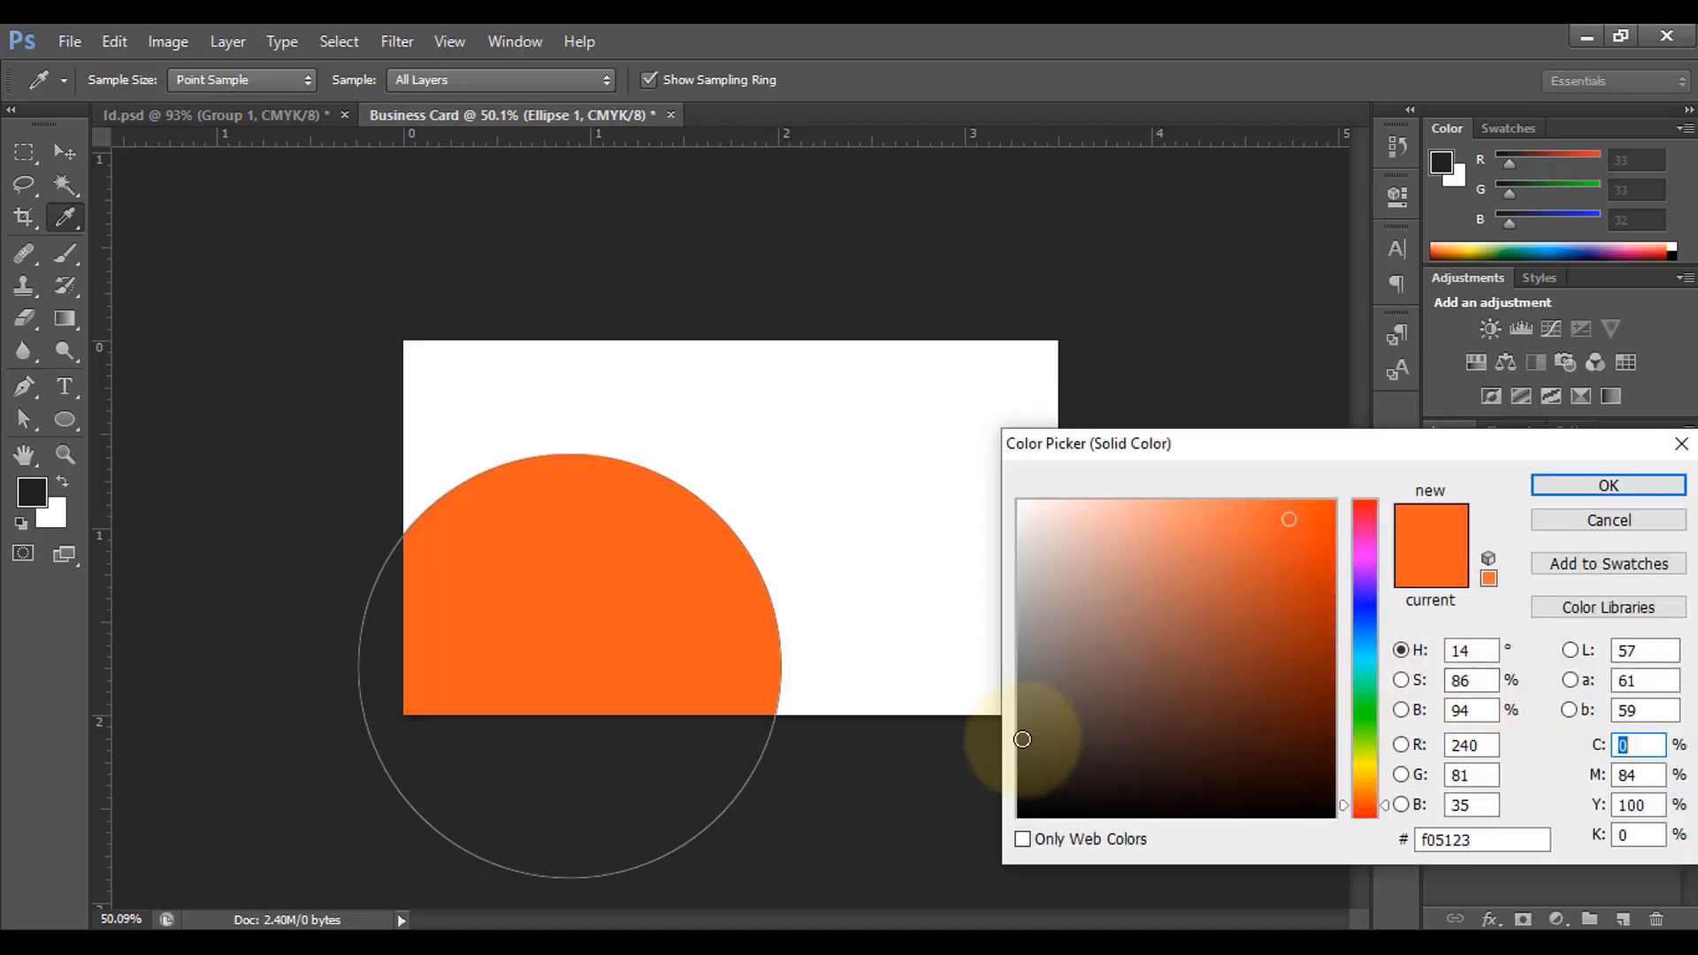
drag(1022, 740, 1023, 771)
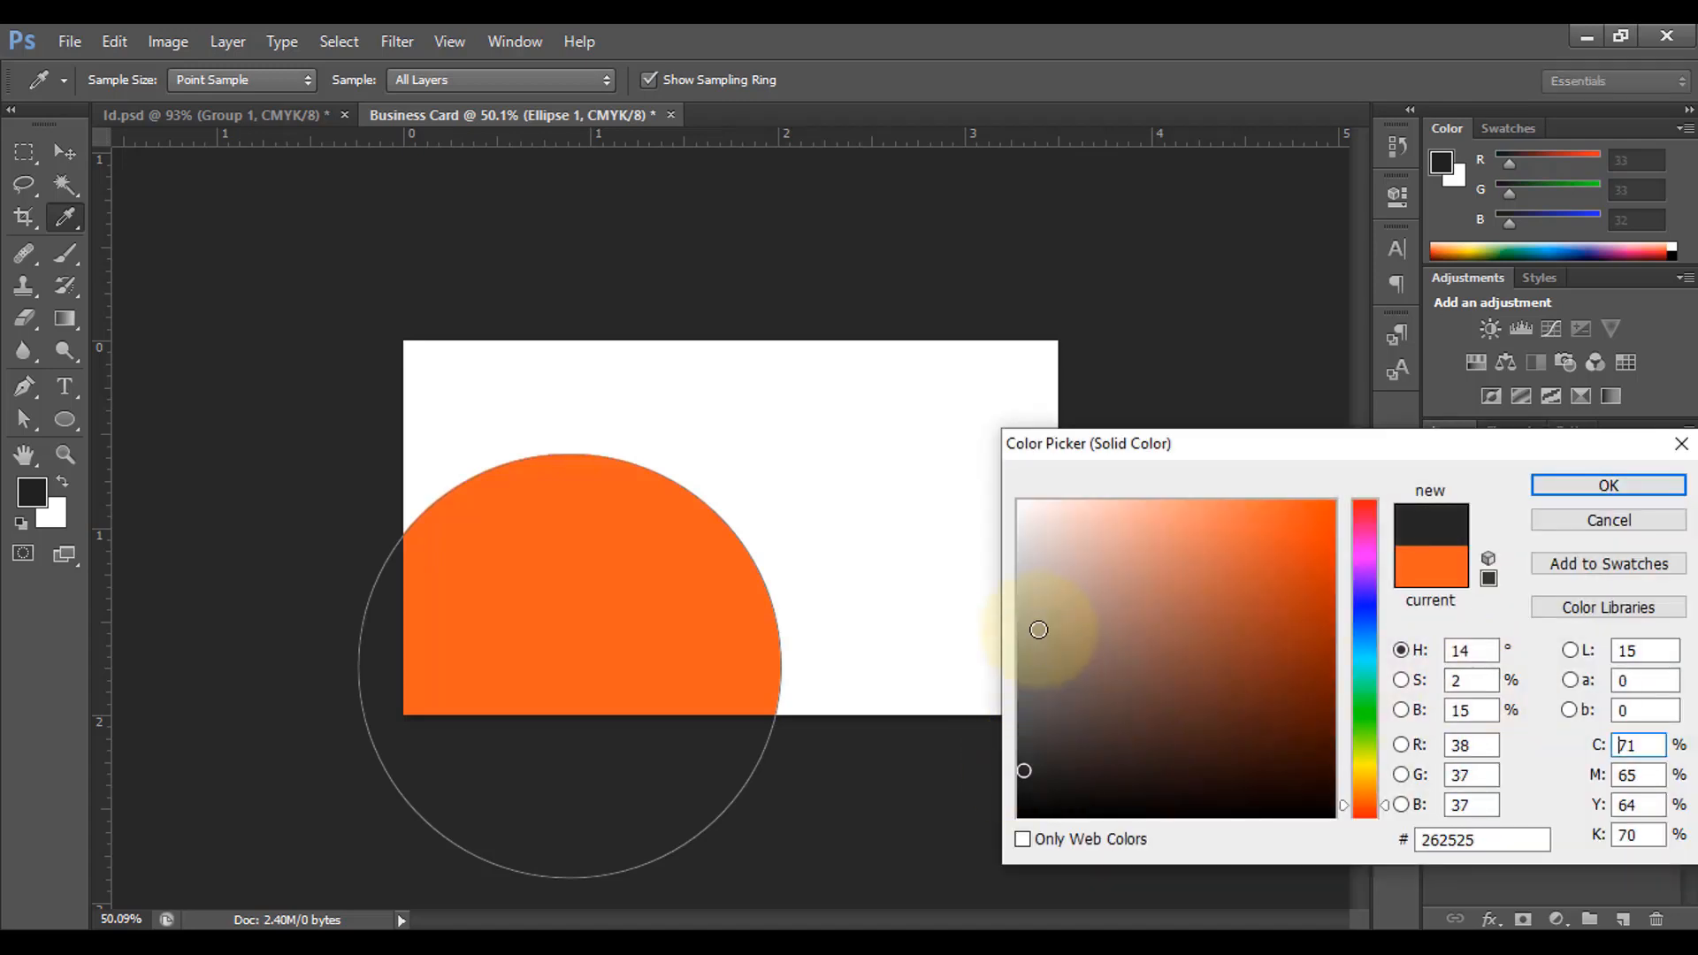
click(1021, 505)
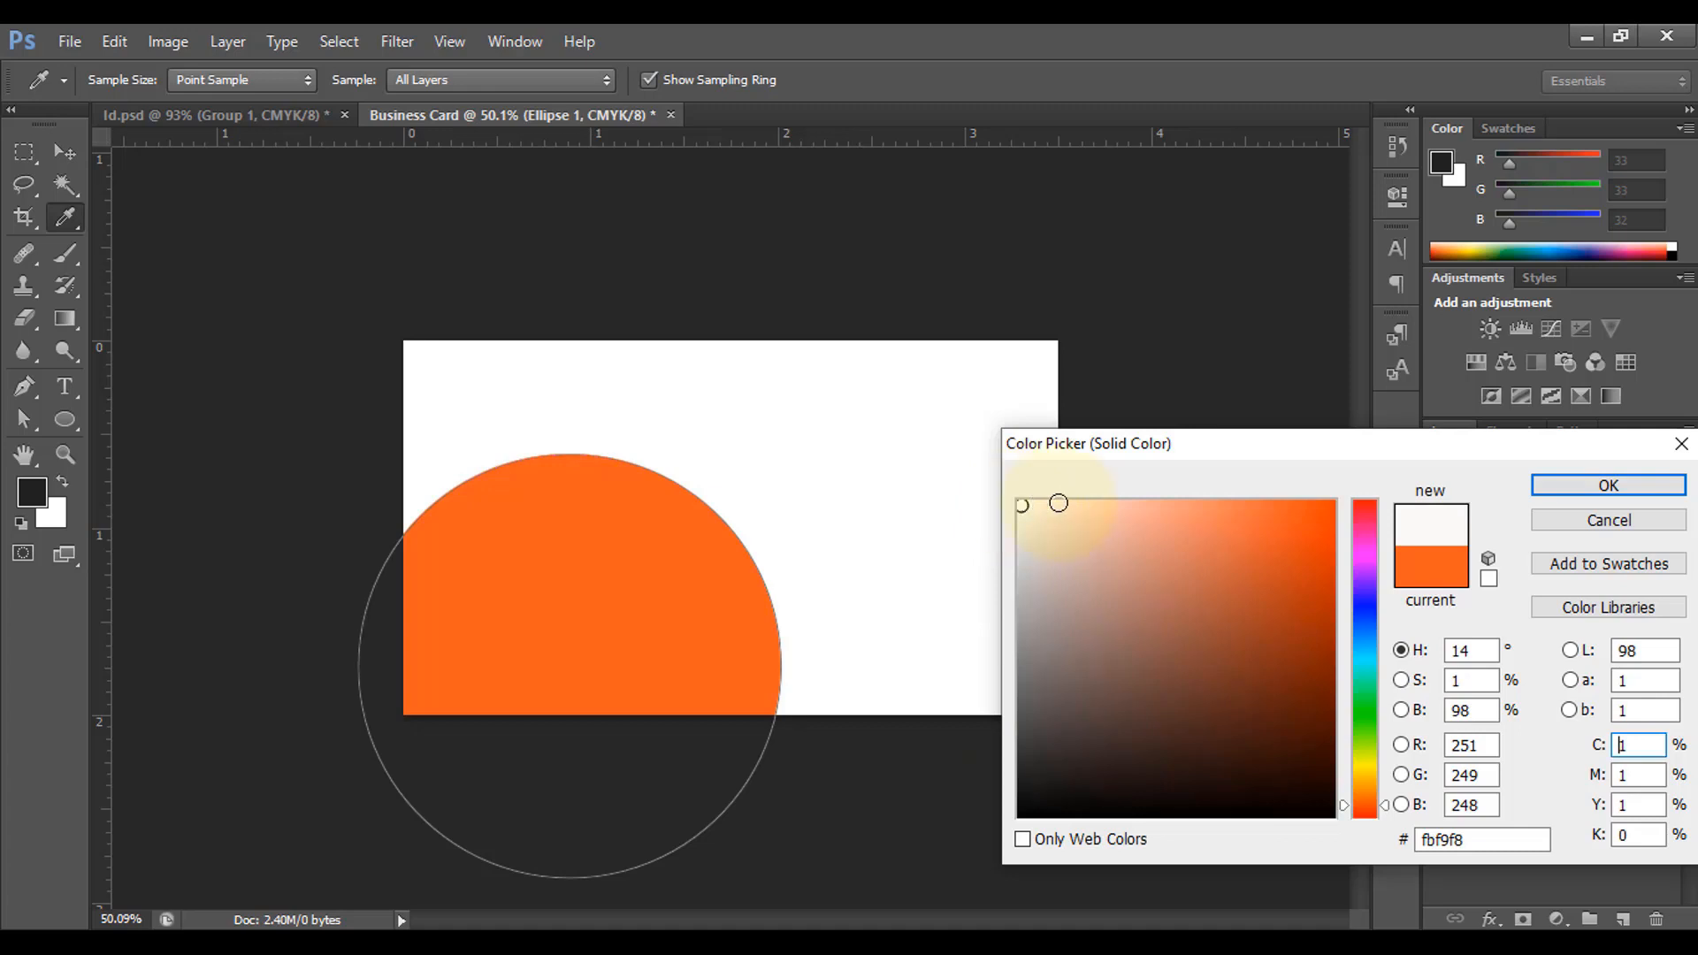
drag(1022, 512, 1019, 511)
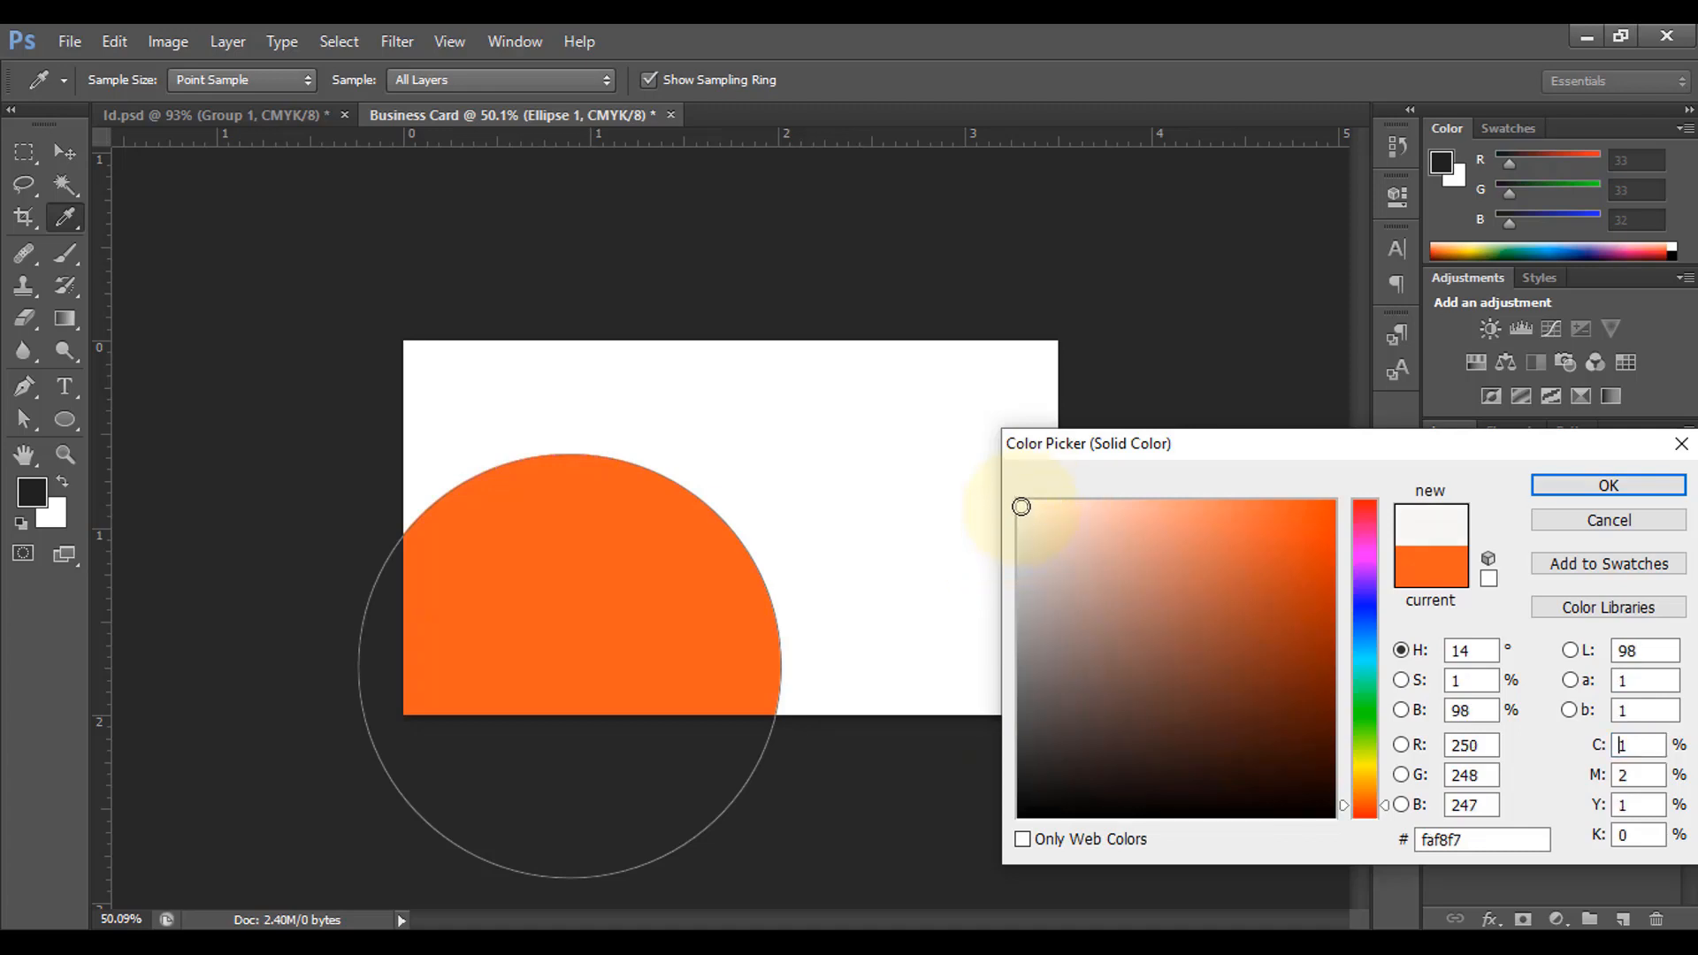
click(1608, 486)
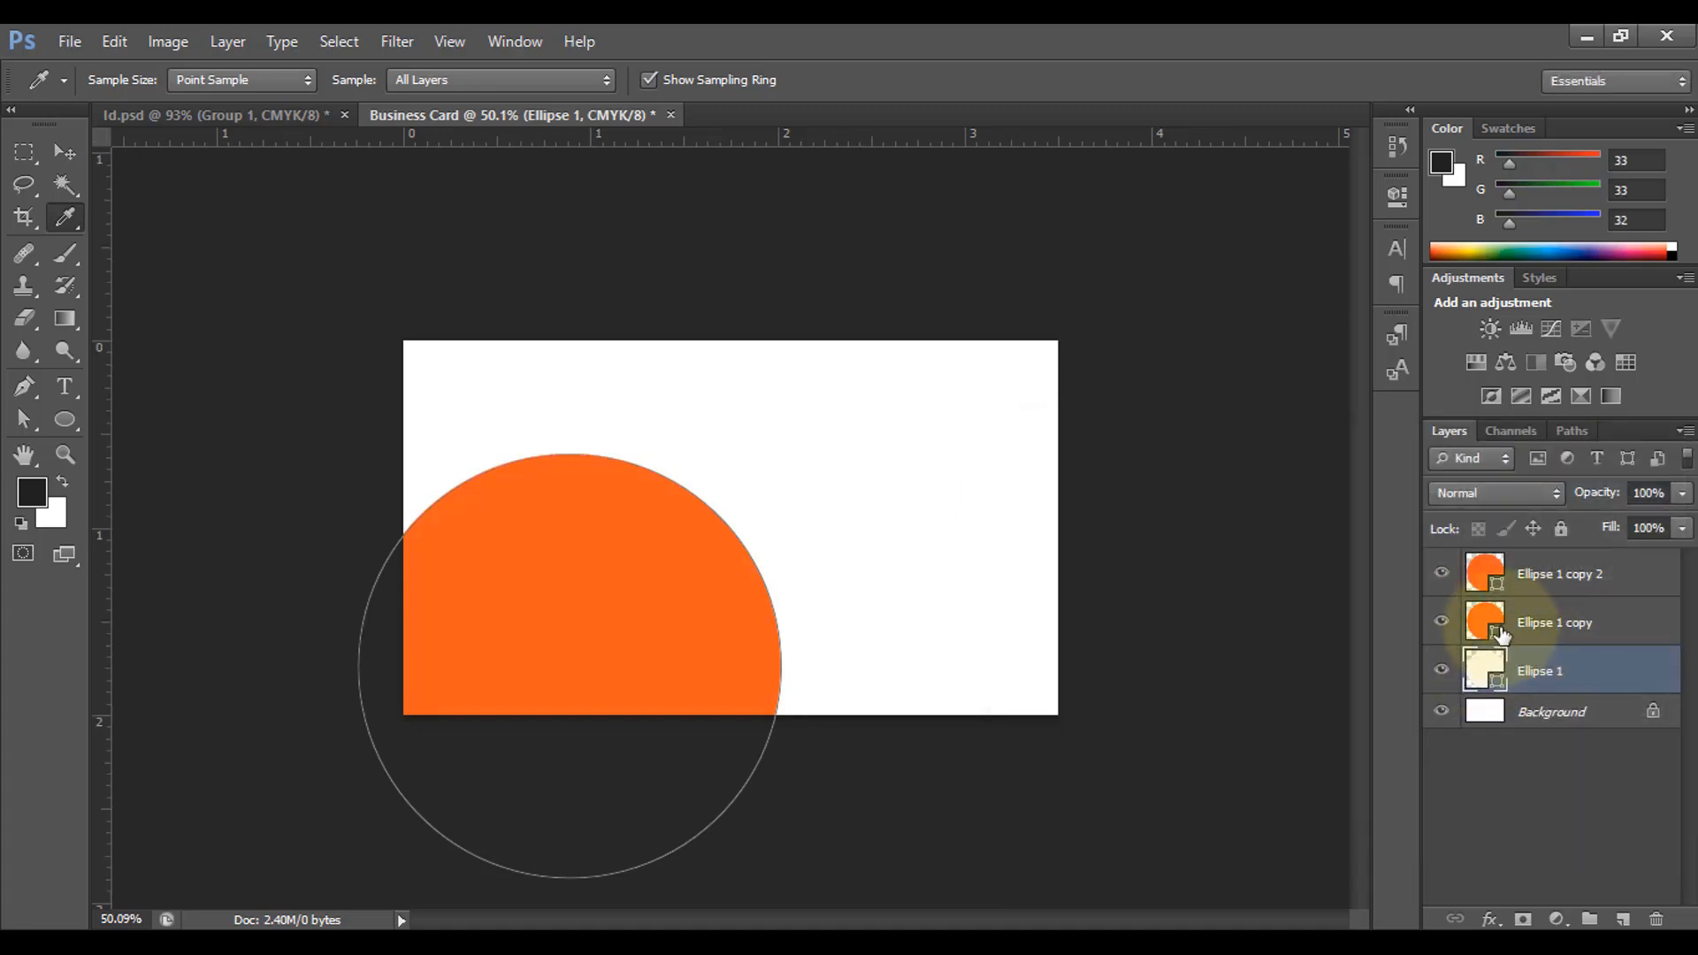
Step: Fill the Ellipse 1 copy layer near-black #161615
click(1489, 633)
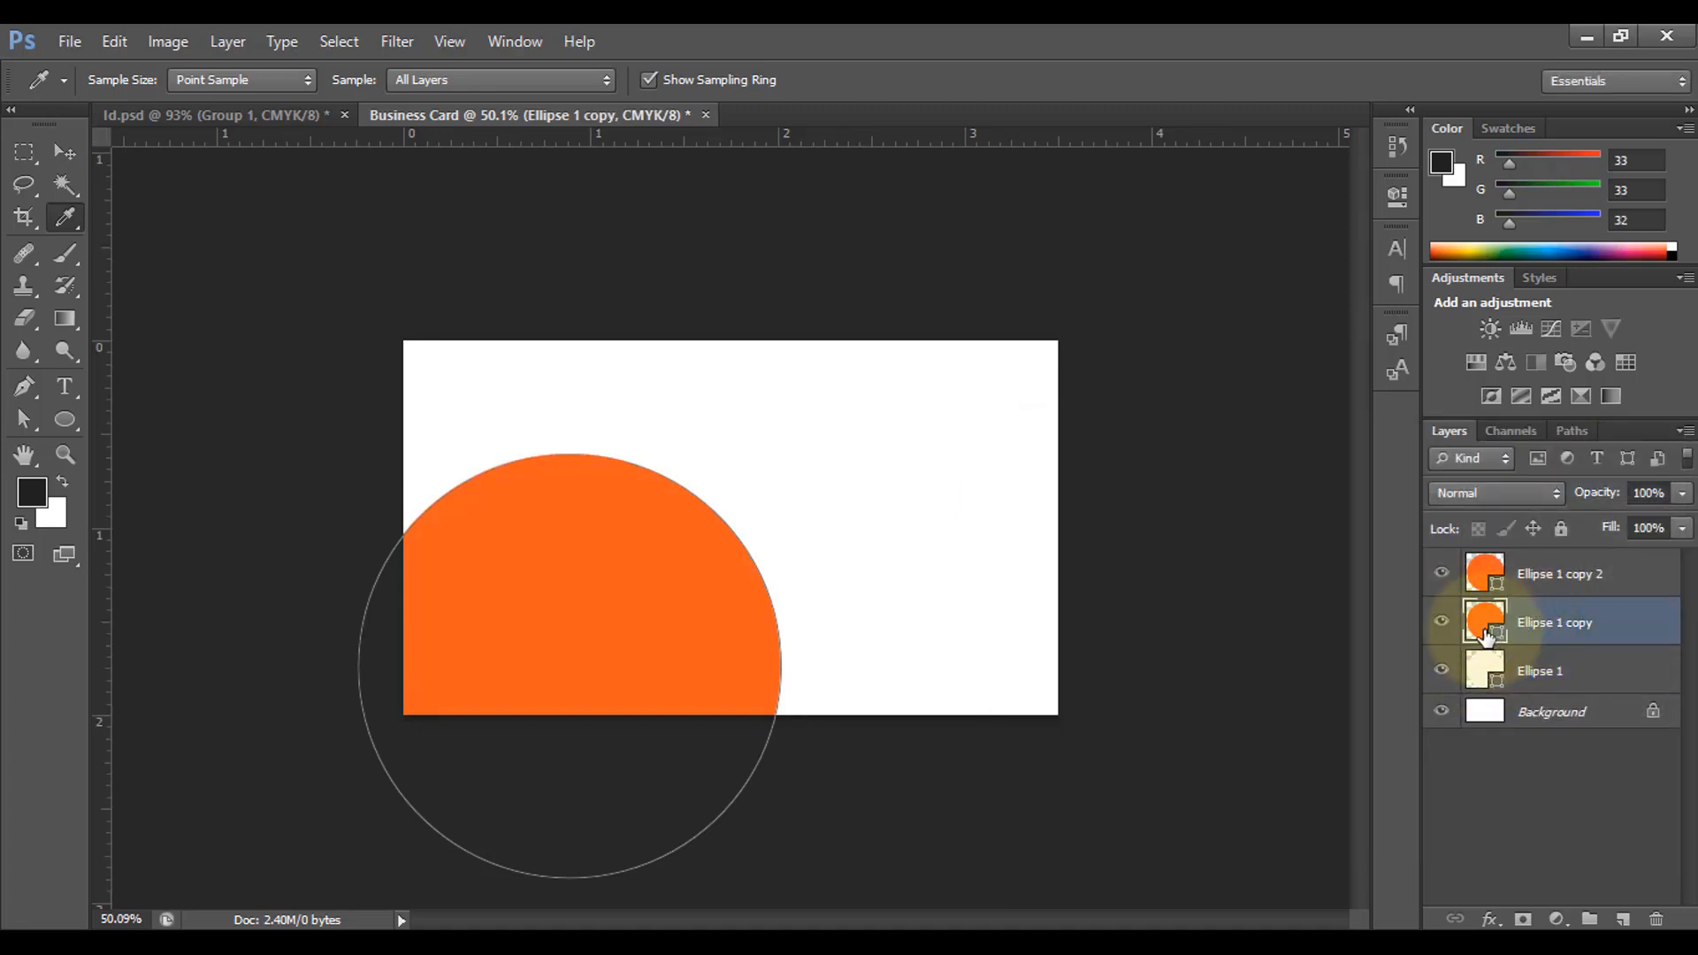
double_click(1495, 635)
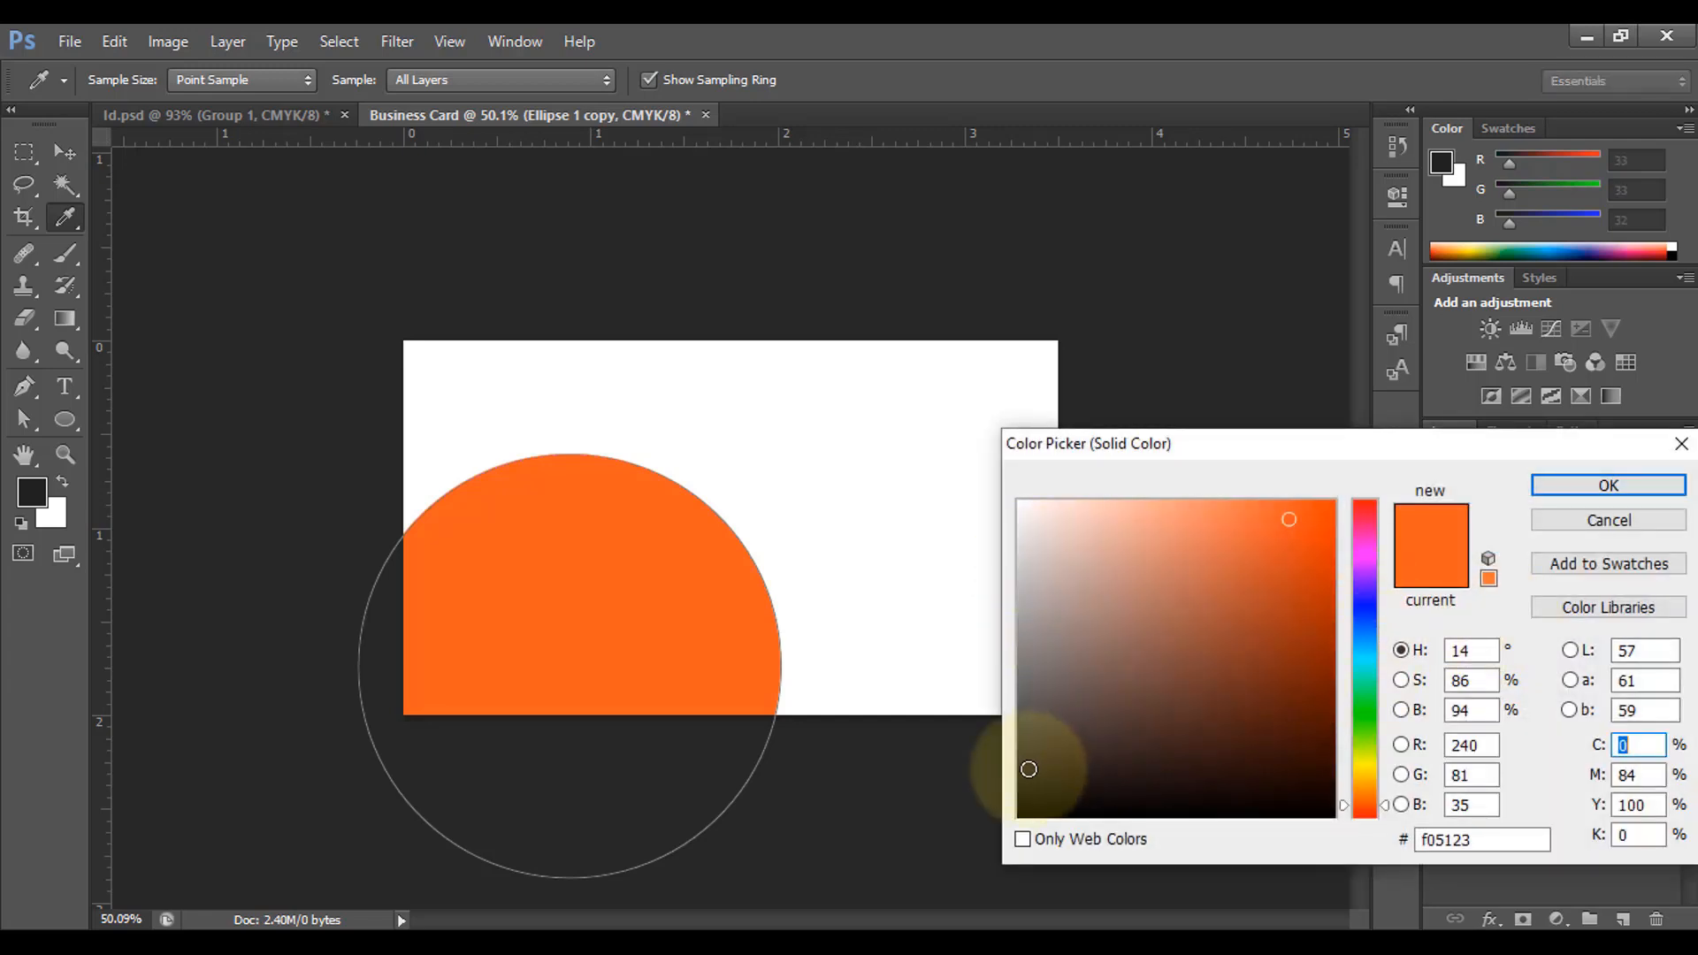
drag(1027, 783, 1026, 790)
click(1608, 484)
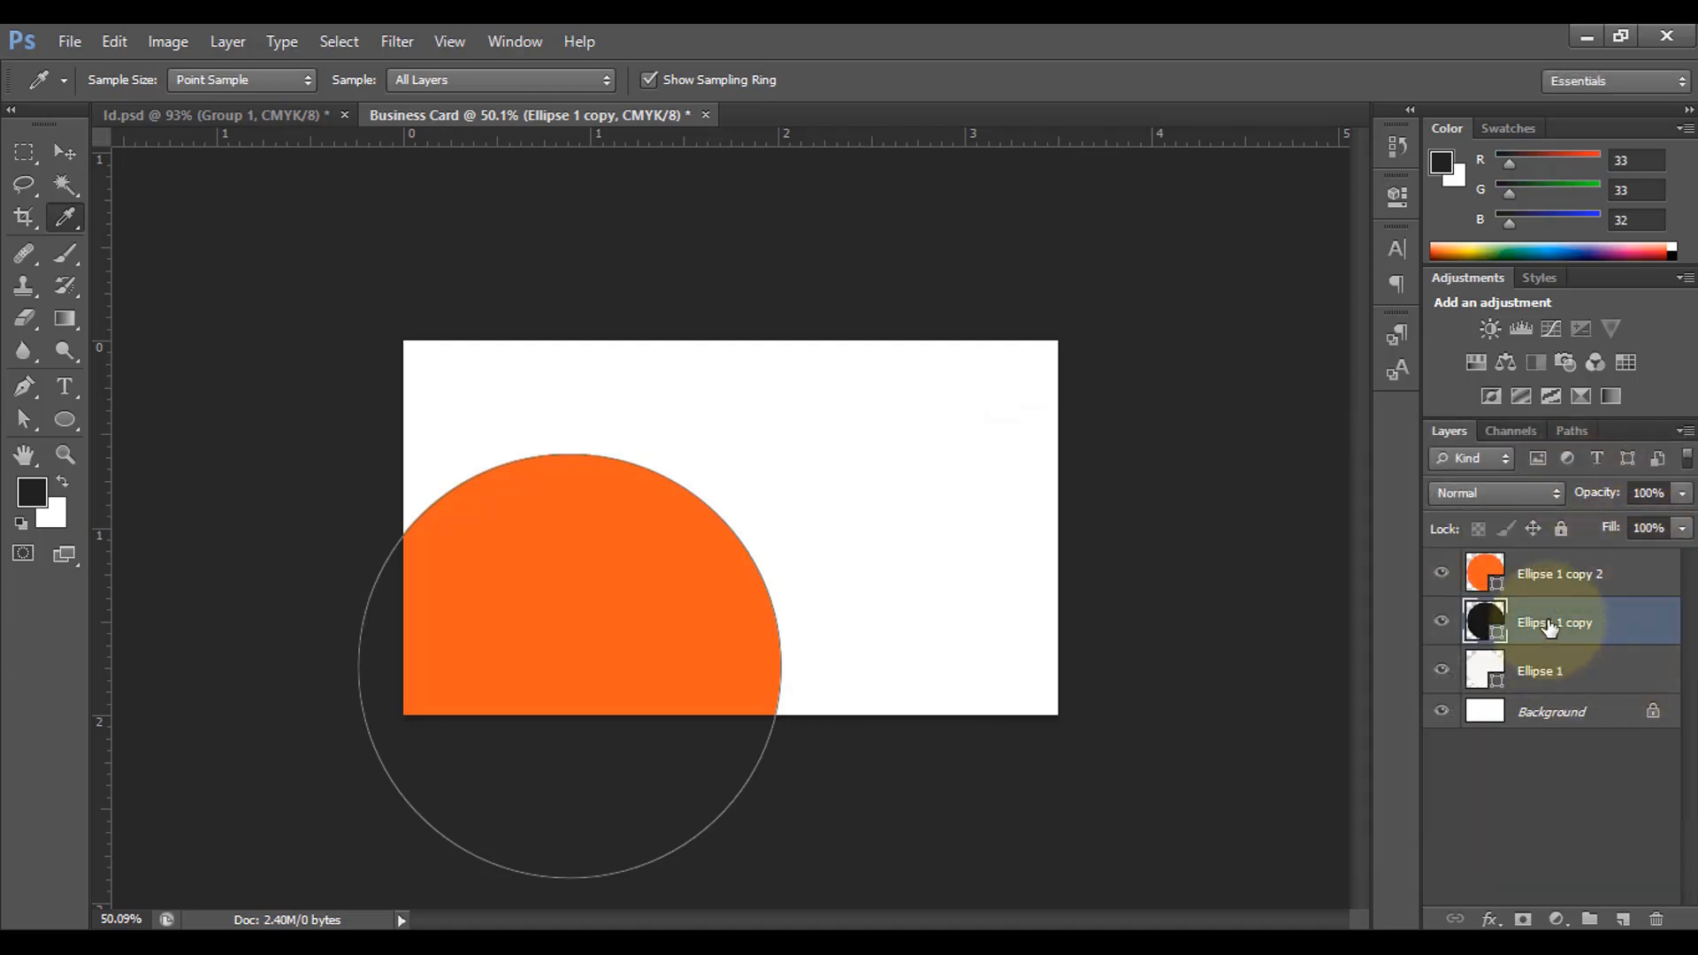
Step: Nudge the near-black Ellipse 1 copy up and right so it peeks past the orange
click(64, 150)
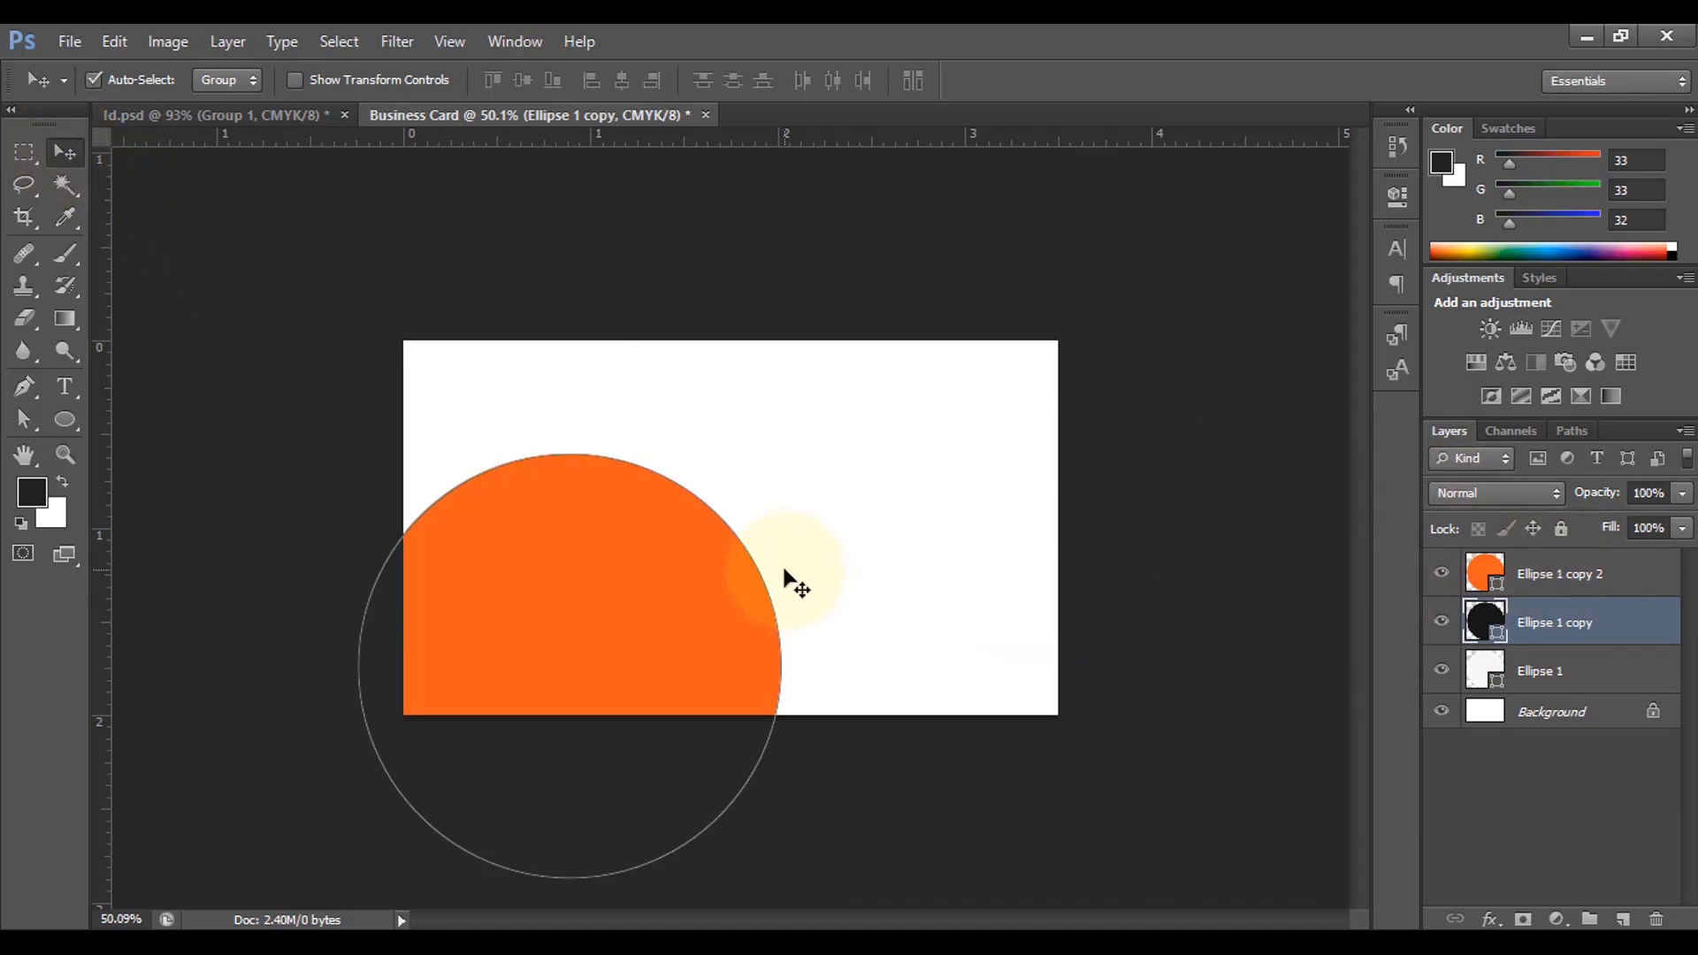
key(Up)
key(Up)
key(Up)
key(Up)
key(Up)
key(Up)
key(Up)
key(Up)
key(Up)
key(Up)
key(Up)
key(Up)
key(Up)
key(Up)
key(Up)
key(Up)
key(Up)
key(Up)
key(Up)
key(Up)
key(Up)
key(Up)
key(Up)
key(Up)
key(Up)
key(Up)
key(Up)
key(Up)
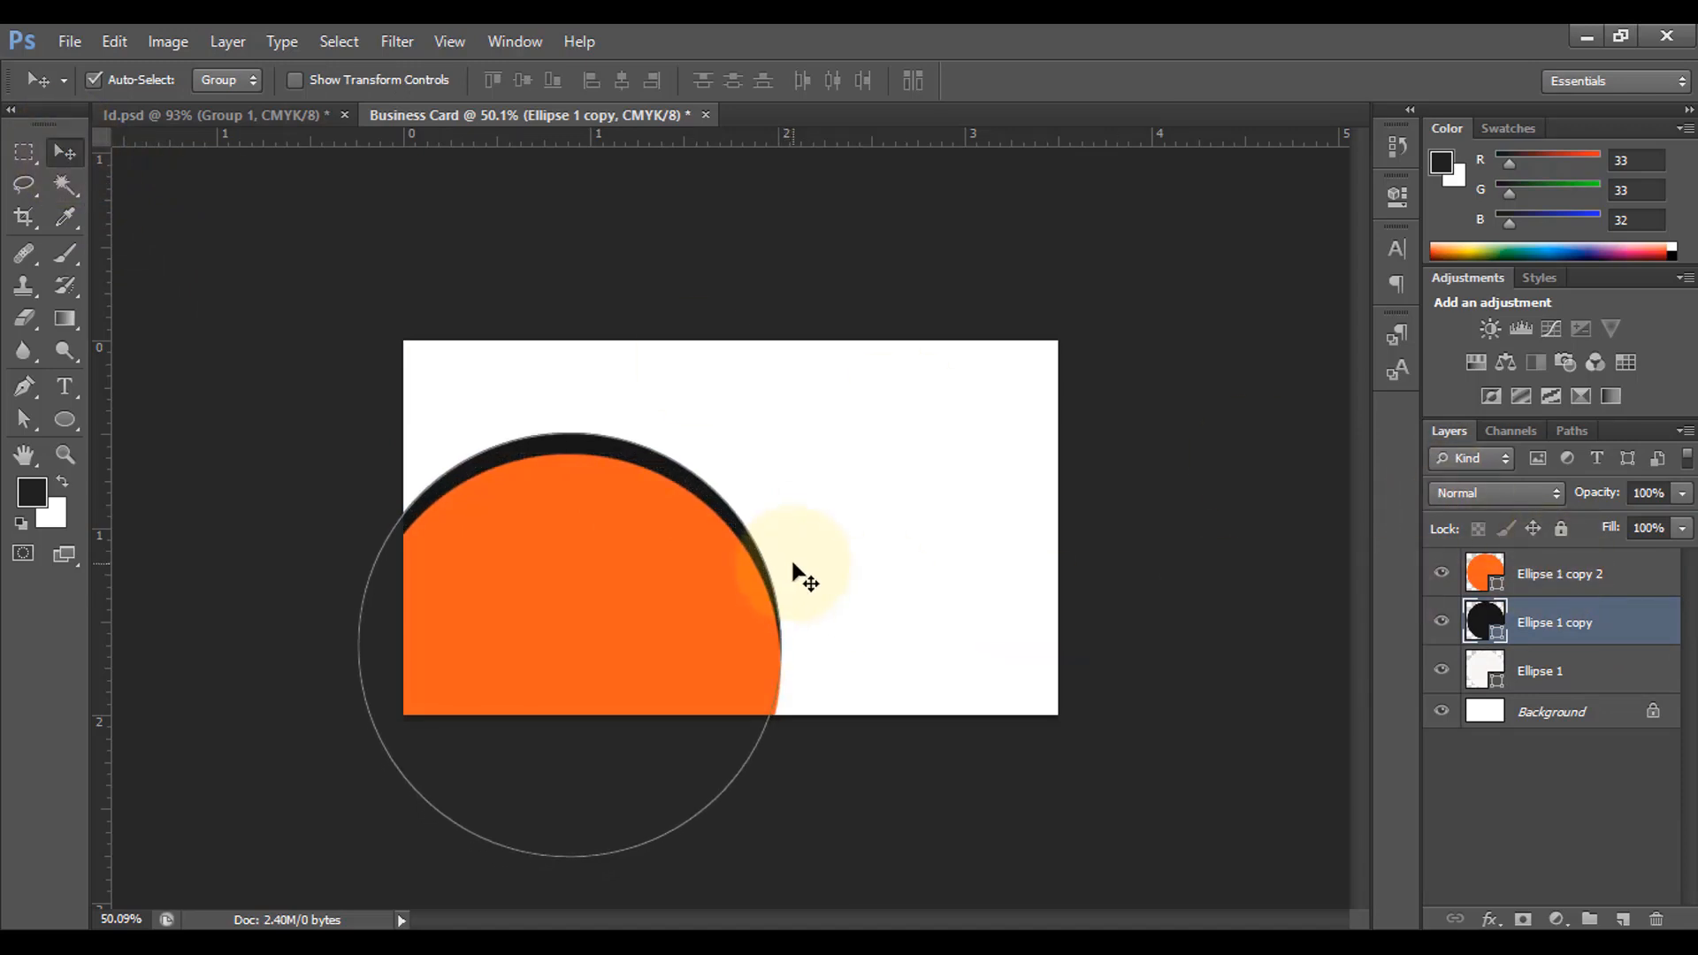
key(Right)
key(Right)
key(Right)
key(Right)
key(Right)
key(Right)
key(Right)
key(Right)
key(Right)
key(Right)
key(Right)
key(Right)
key(Right)
key(Right)
key(Right)
key(Right)
key(Right)
key(Right)
key(Right)
key(Right)
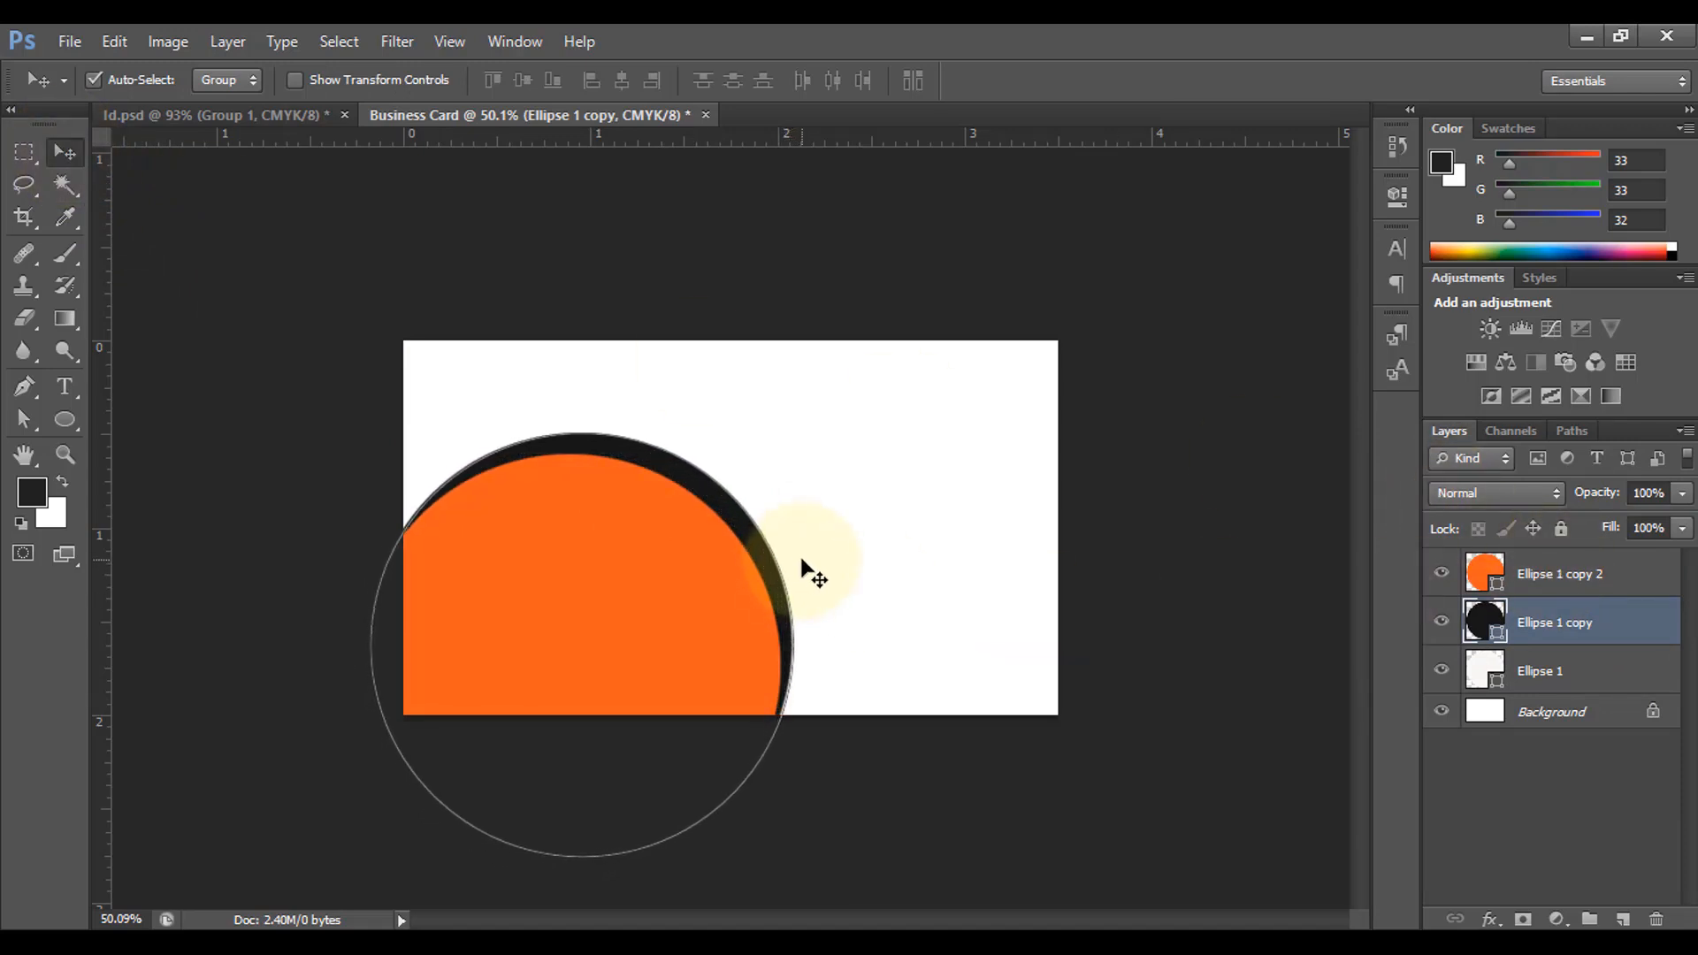
key(Right)
key(Right)
key(Right)
key(Right)
key(Right)
key(Right)
key(Right)
key(Right)
key(Right)
key(Right)
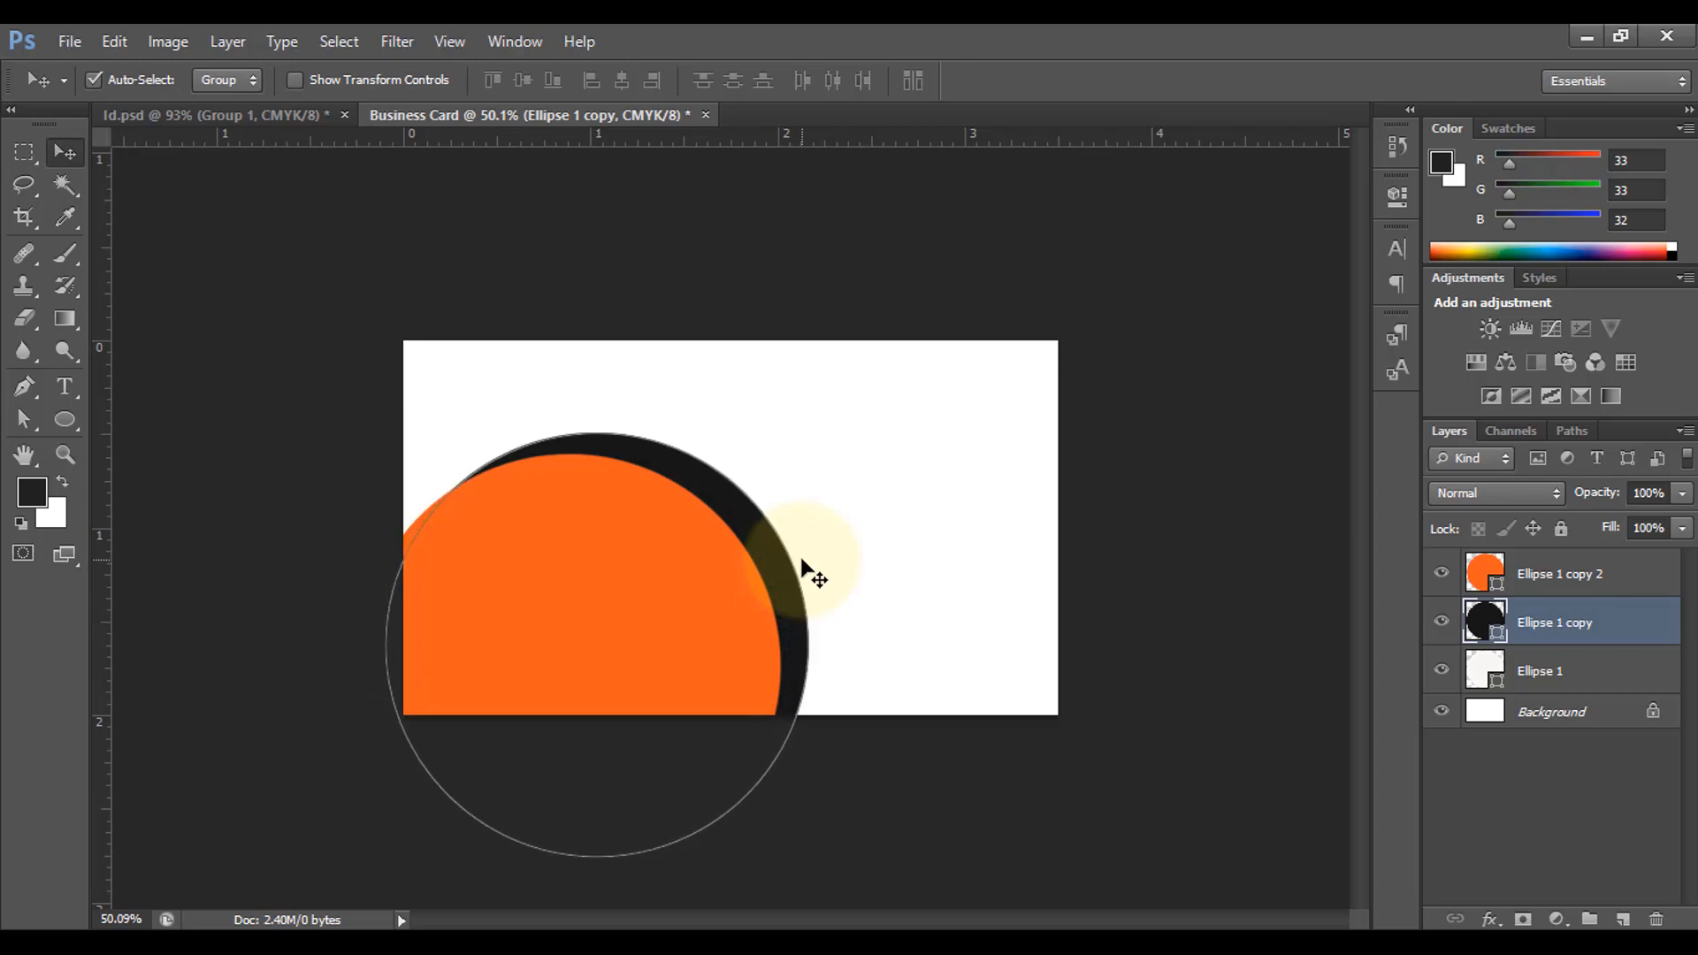
key(Up)
key(Up)
key(Up)
key(Up)
key(Up)
key(Up)
key(Up)
key(Up)
key(Up)
key(Up)
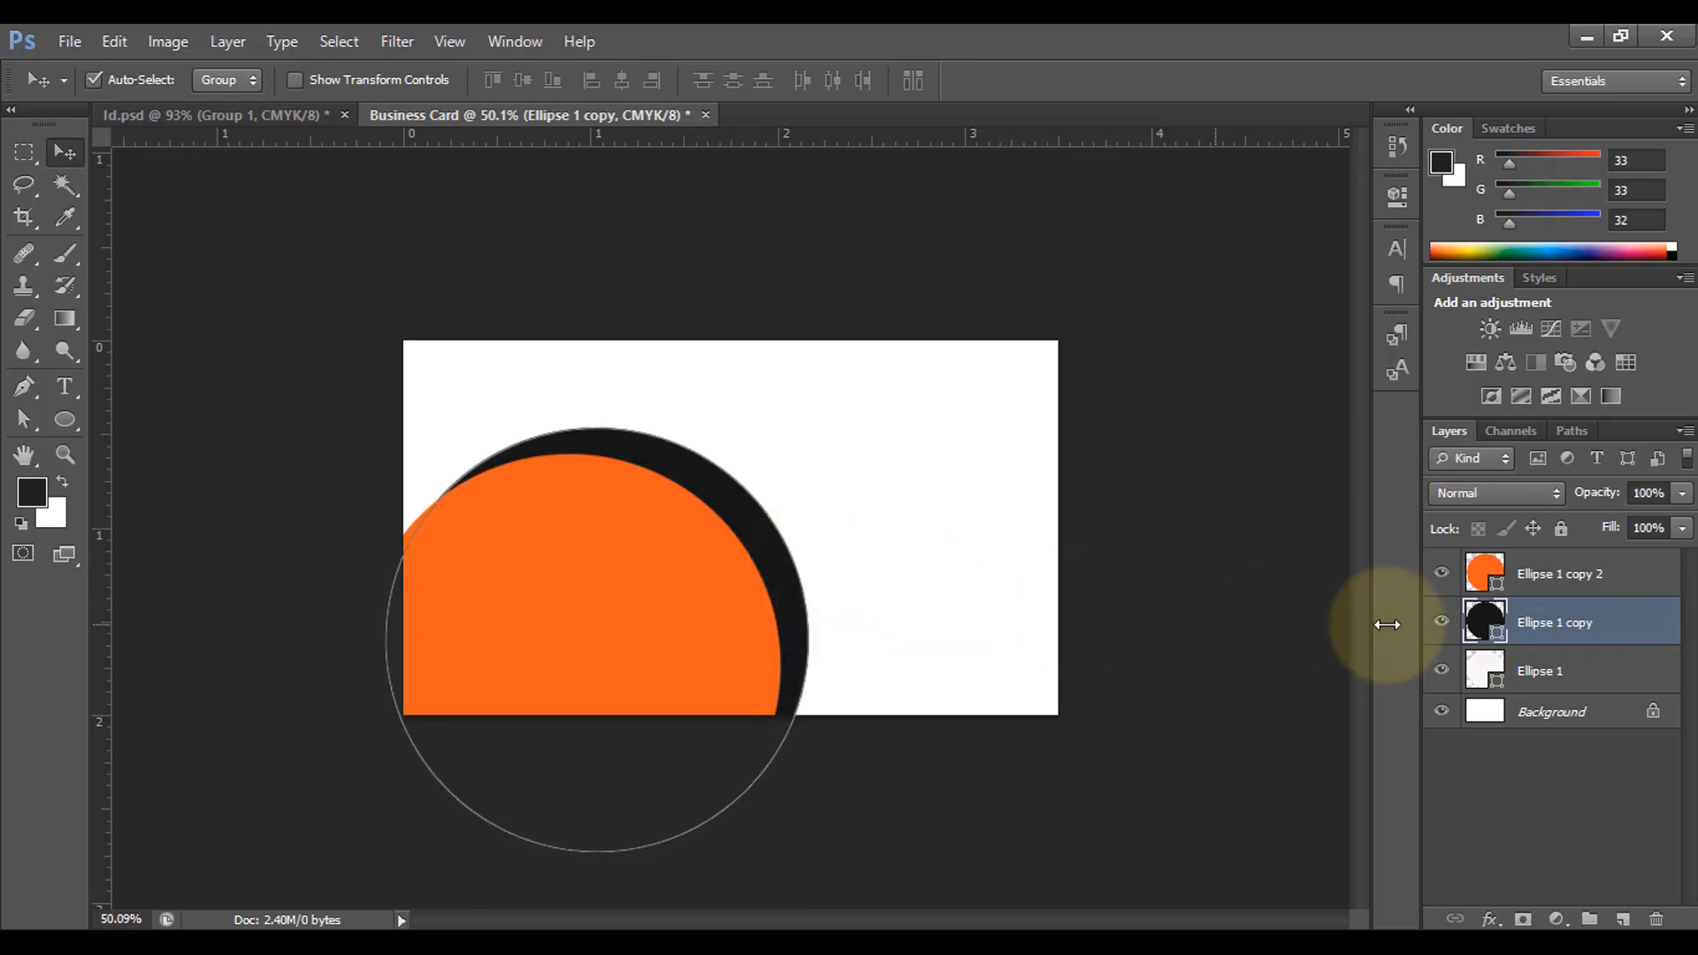
Step: Nudge Ellipse 1 up and stack it above the black circle layer
click(1567, 679)
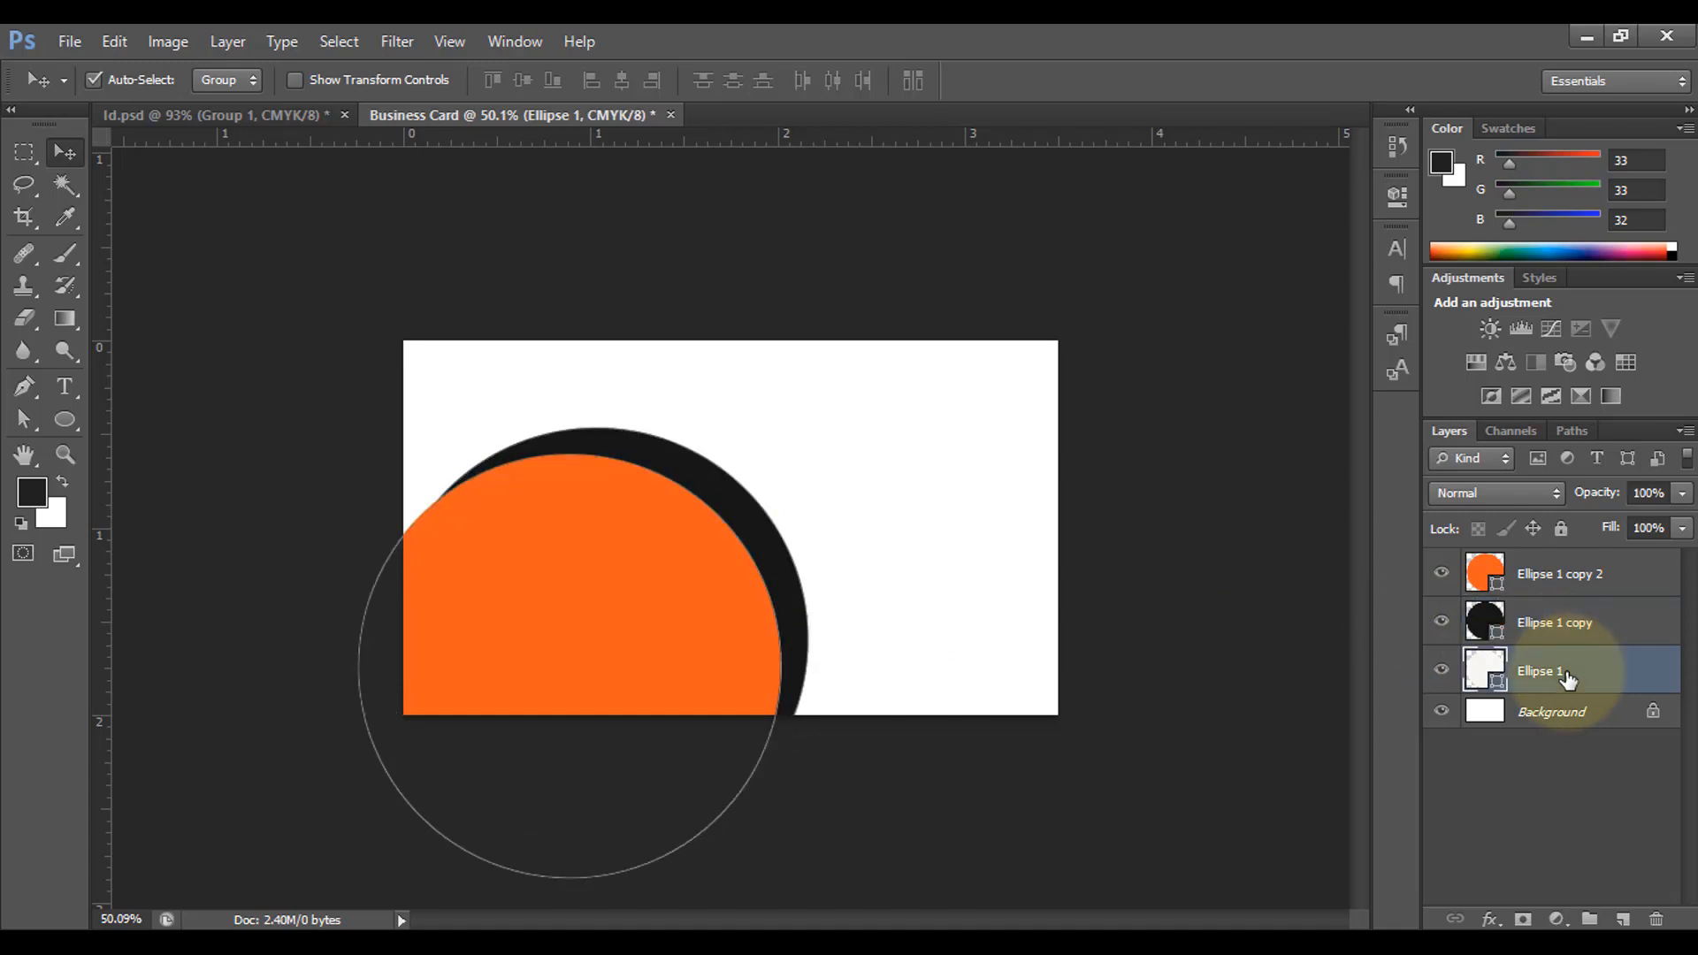
key(Up)
key(Up)
key(Up)
key(Up)
key(Up)
key(Up)
key(Up)
key(Up)
key(Up)
key(Up)
key(Up)
key(Up)
key(Up)
key(Up)
key(Up)
key(Up)
key(Up)
key(Up)
key(Up)
key(Up)
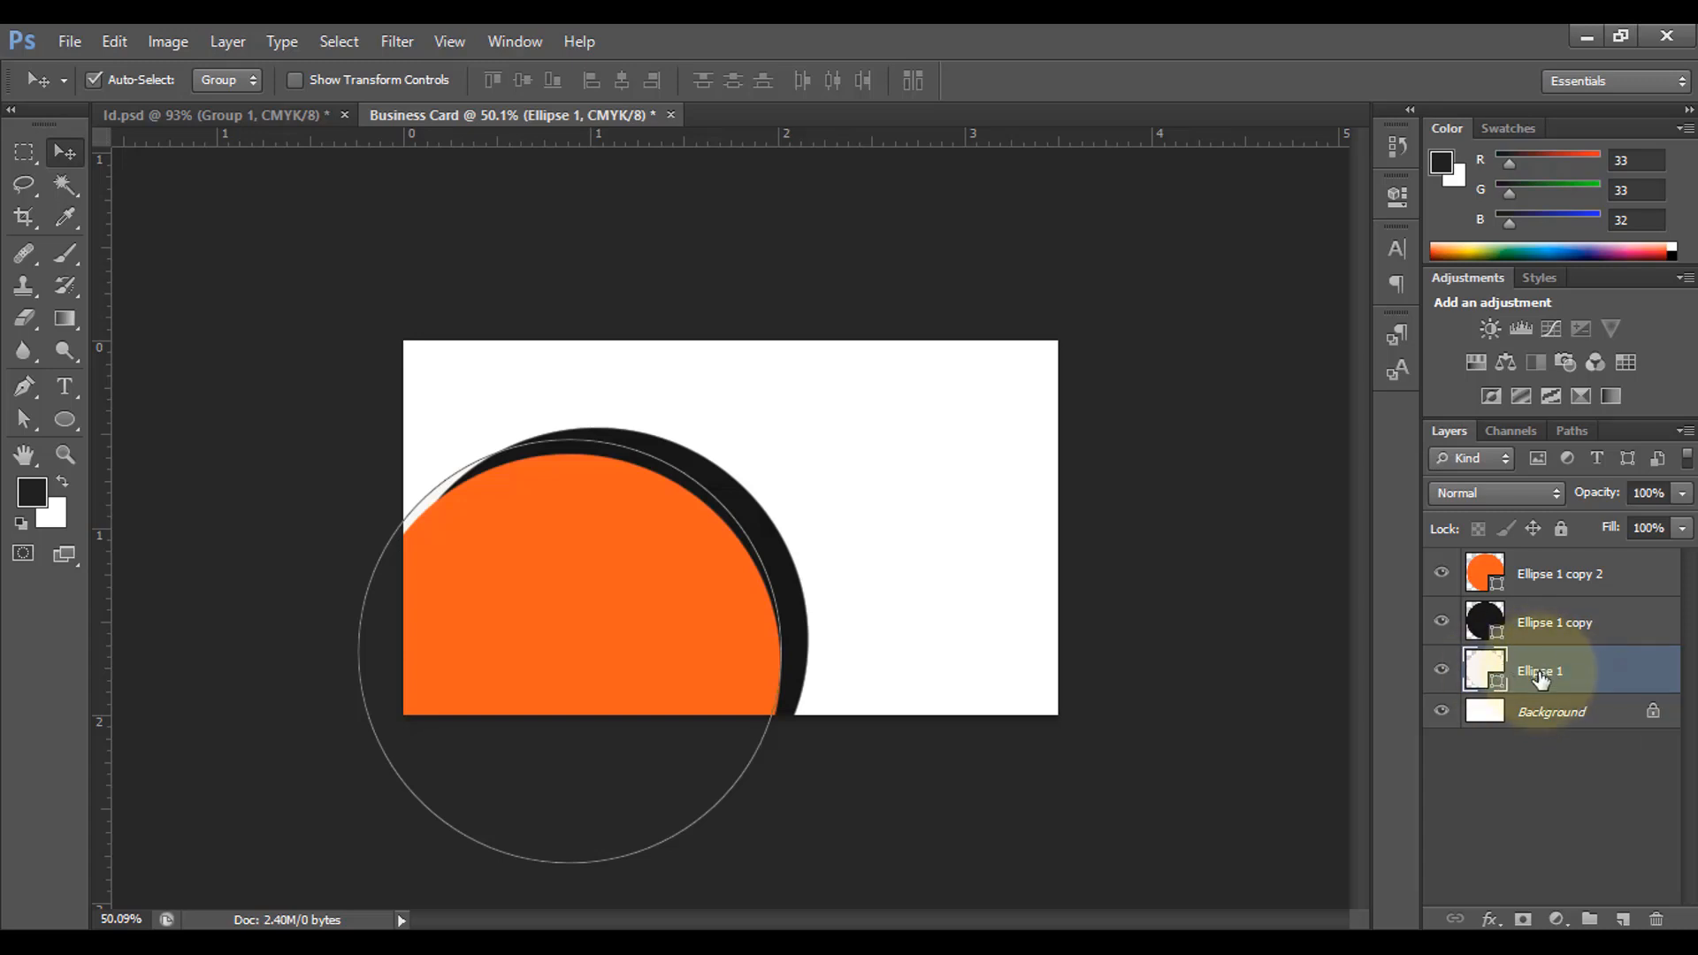
drag(1558, 676, 1556, 605)
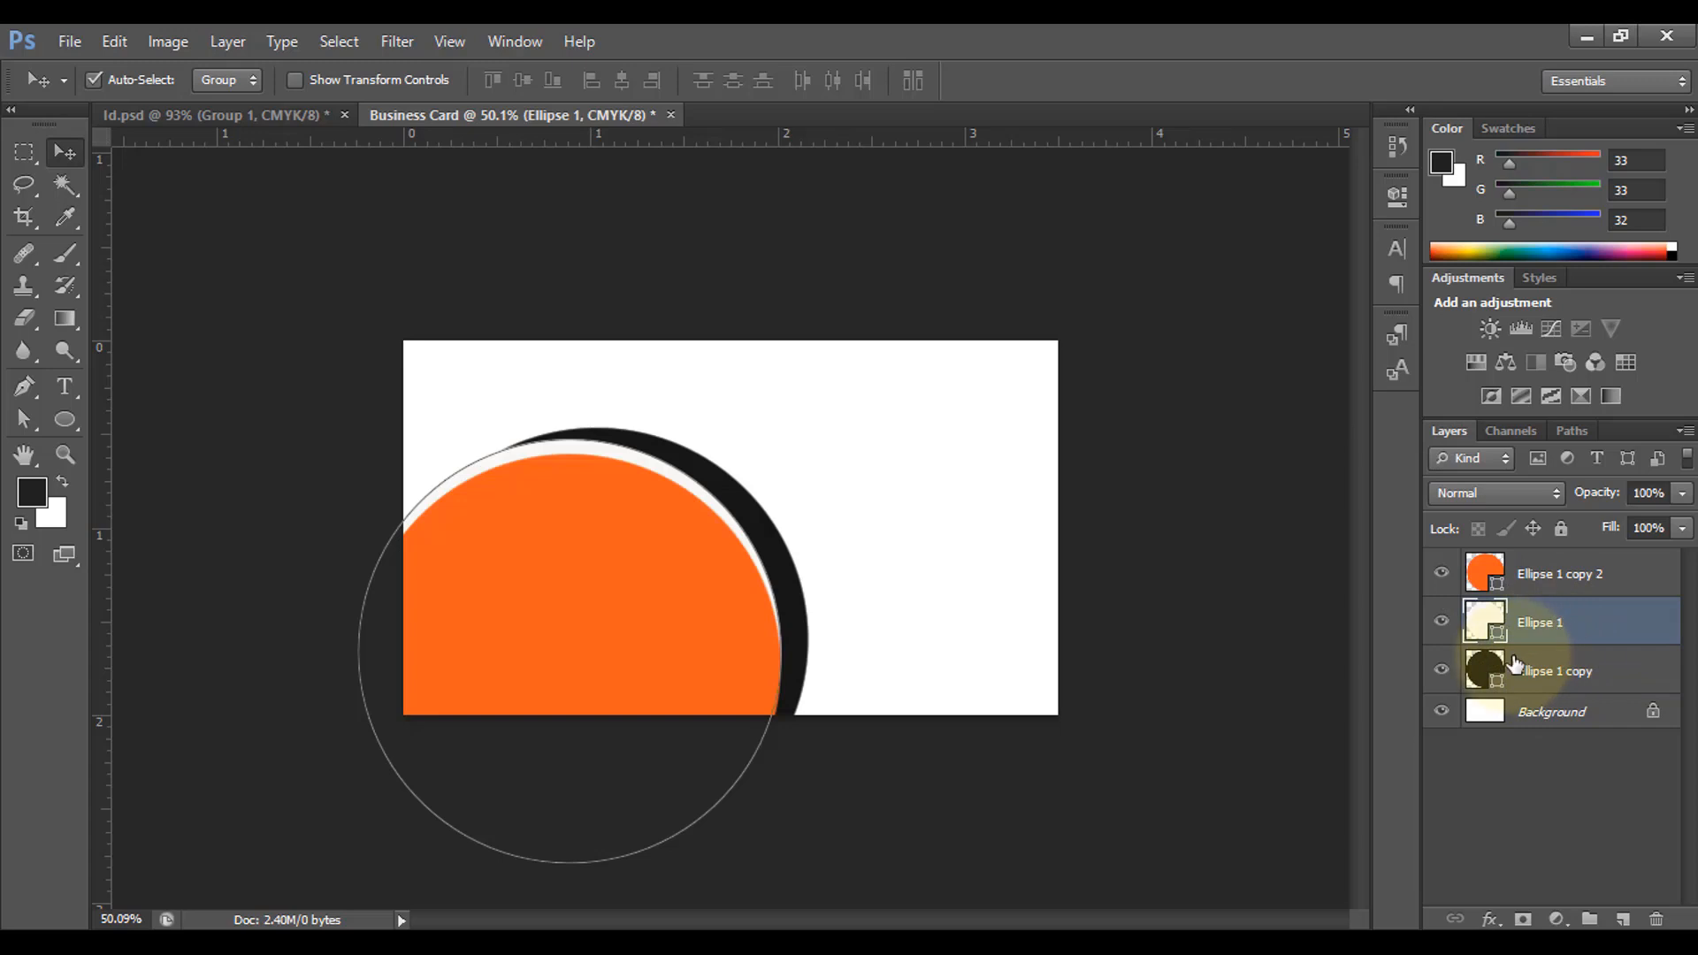
Step: Nudge the off-white Ellipse 1 right and up to show a thin white rim
key(shift+Right)
key(shift+Right)
key(shift+Right)
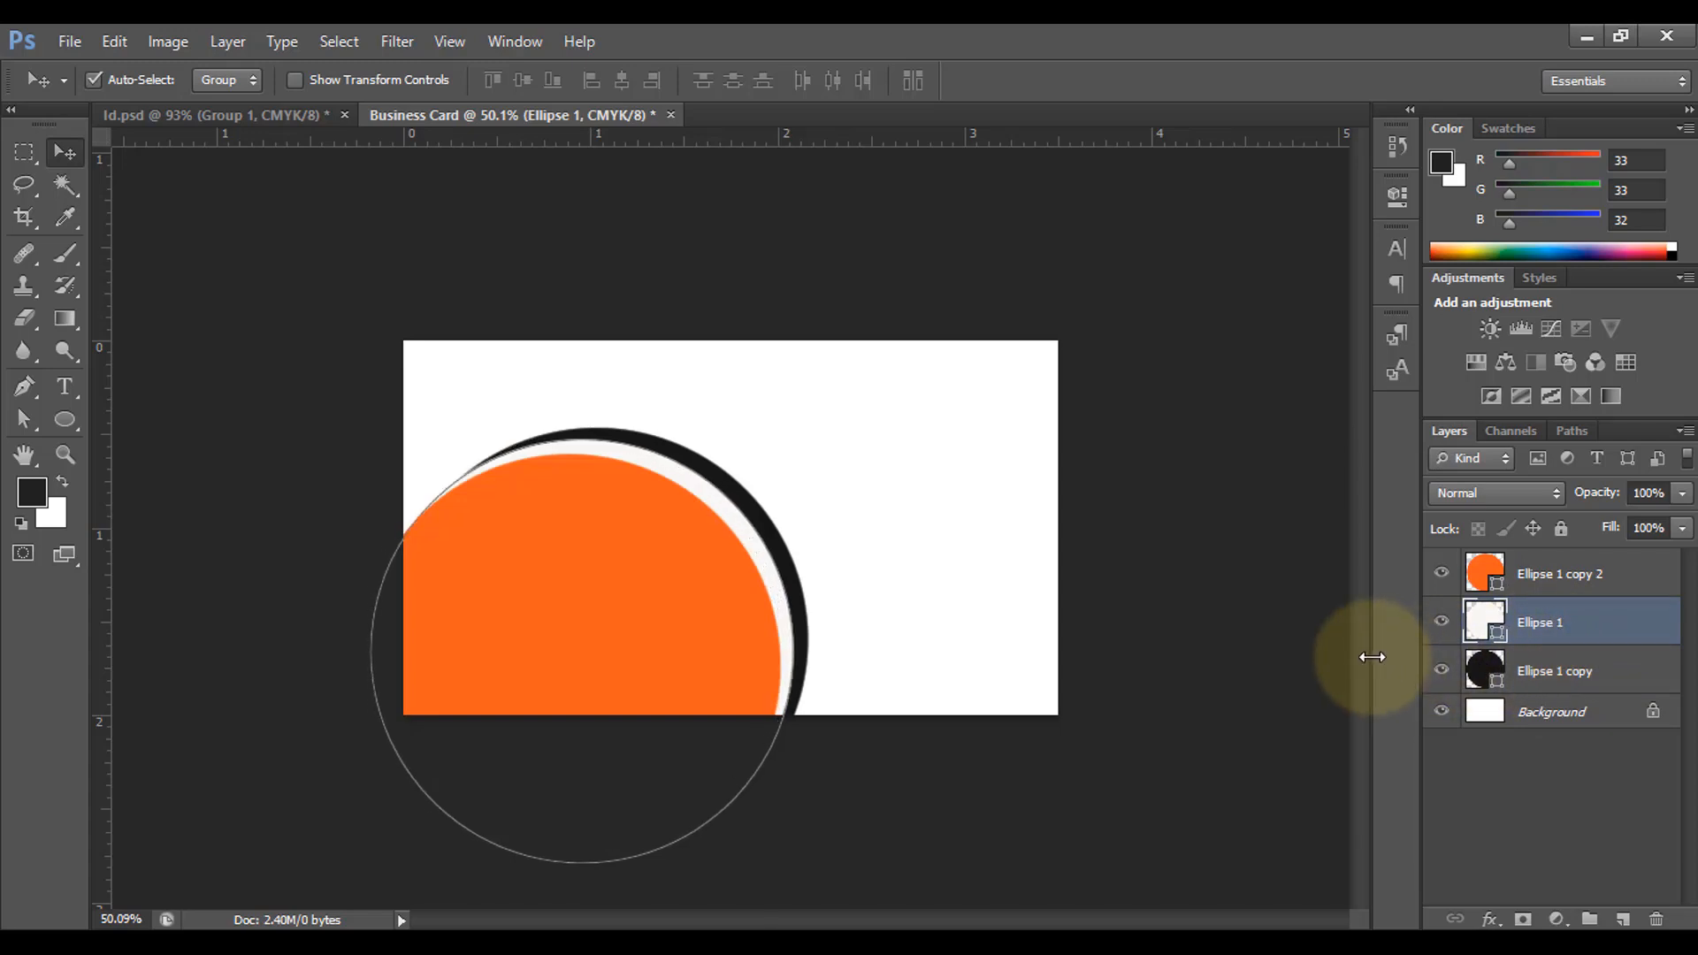
key(shift+Down)
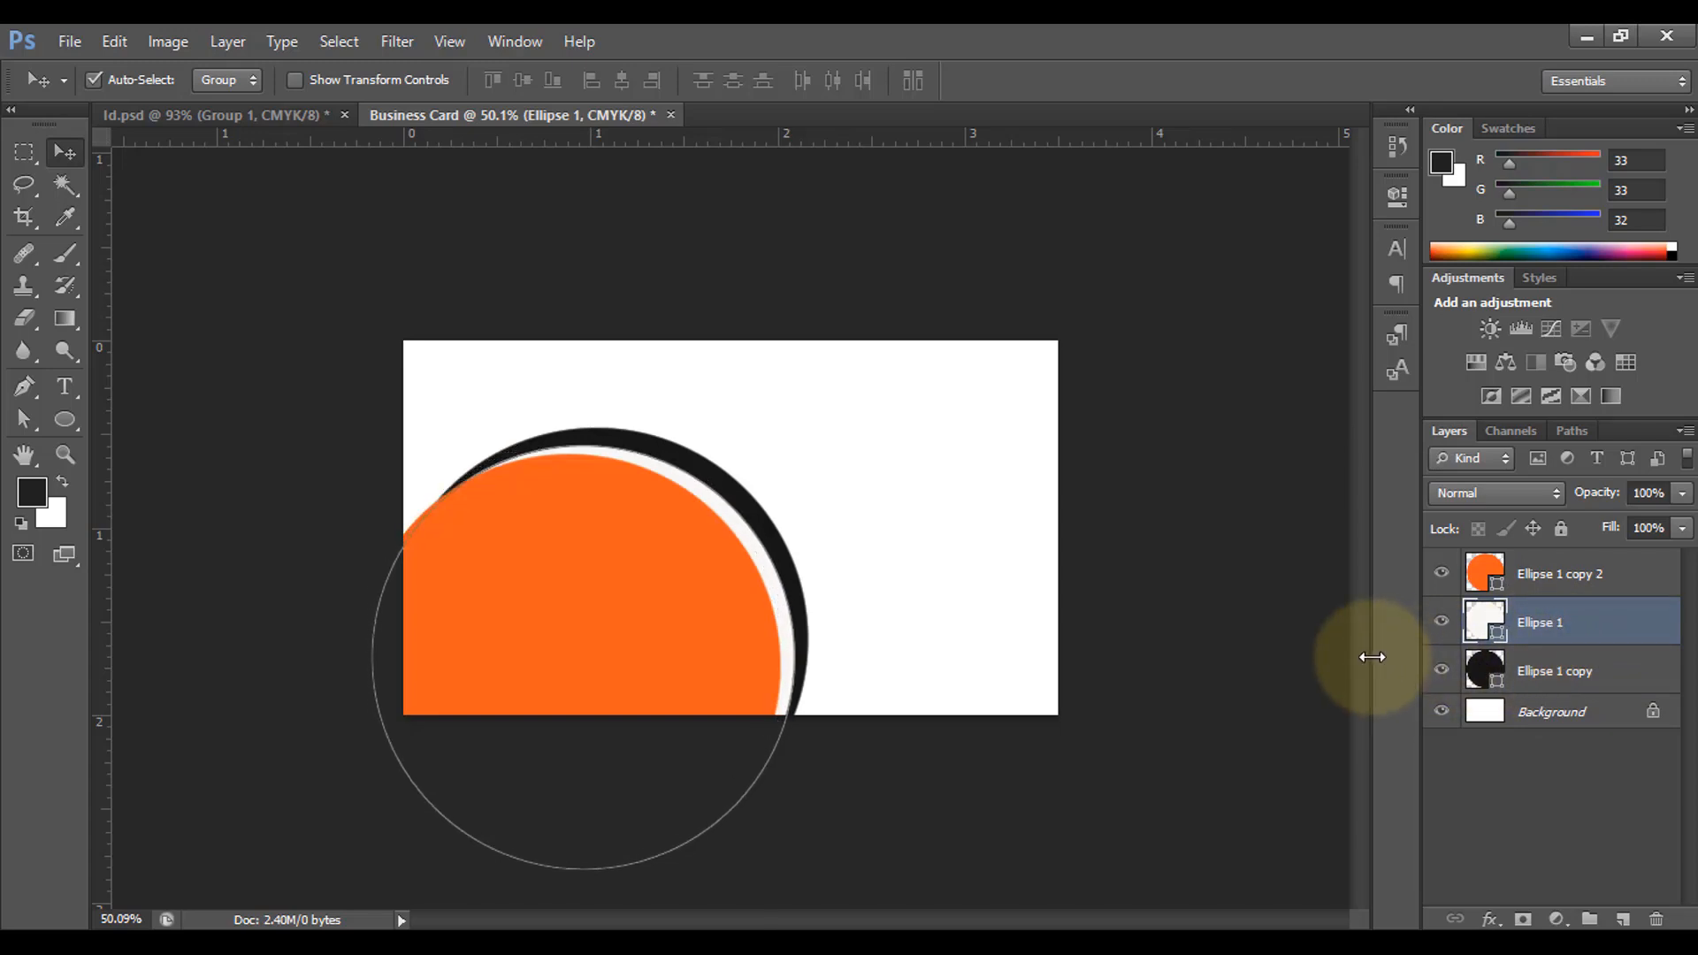
key(Left)
key(Left)
key(Left)
key(Left)
key(Left)
key(Left)
key(Left)
key(Left)
key(Left)
key(Left)
key(Left)
key(Left)
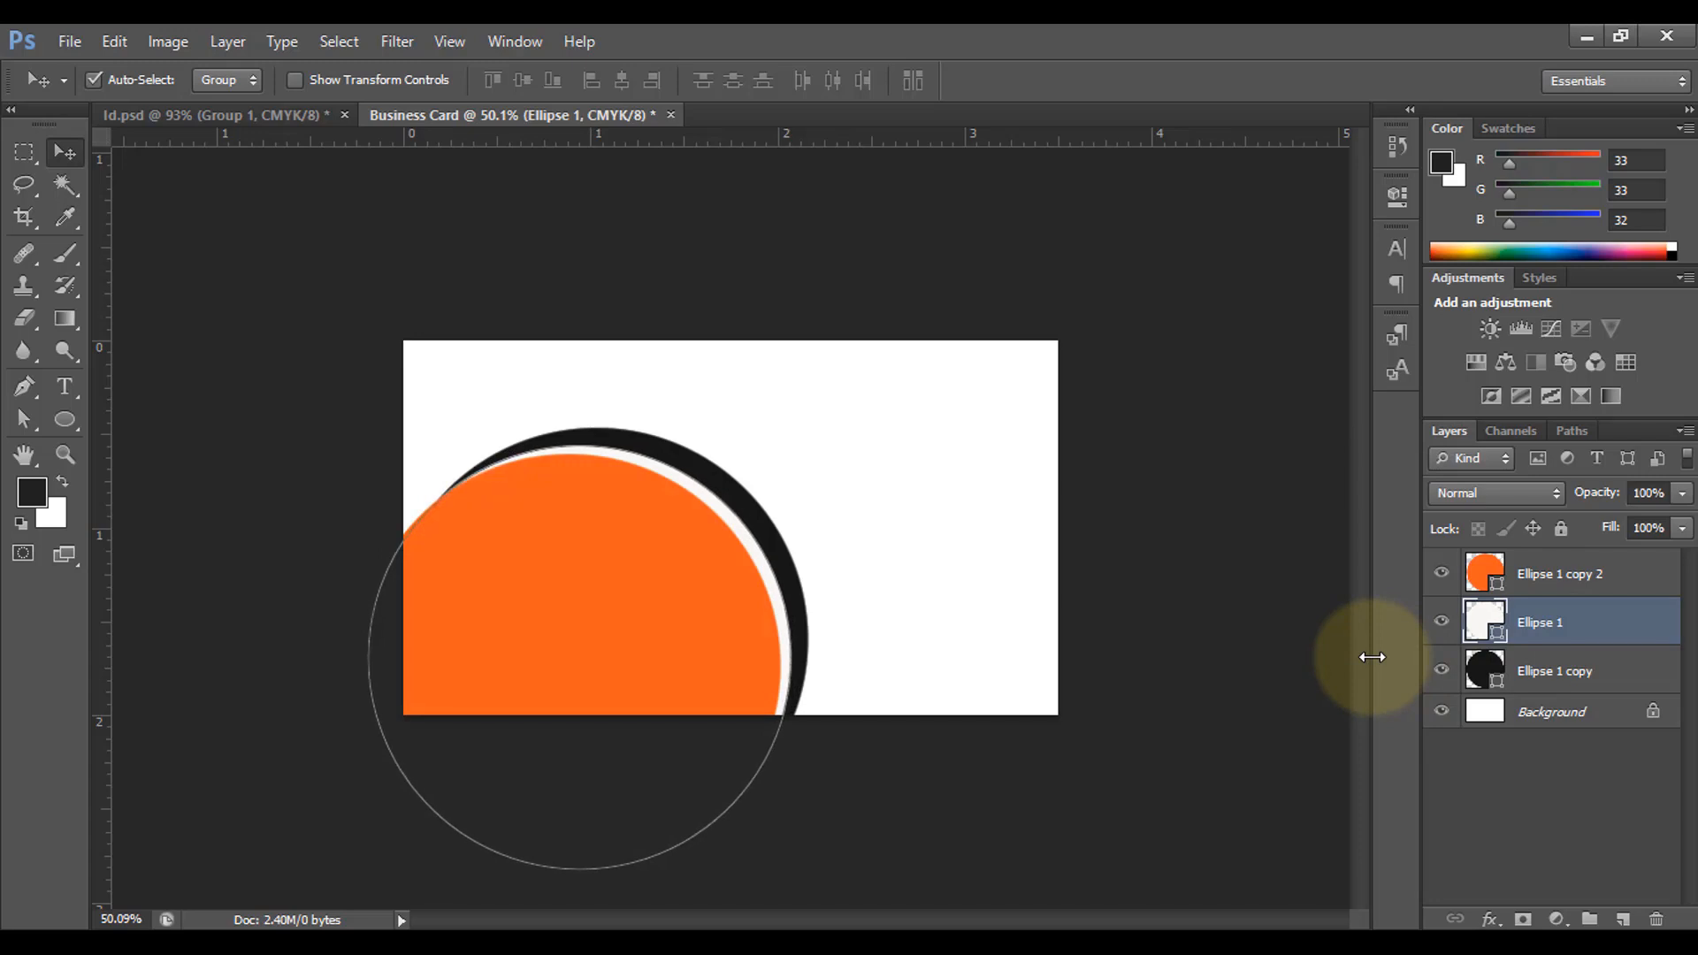
key(Up)
key(Up)
key(Up)
key(Up)
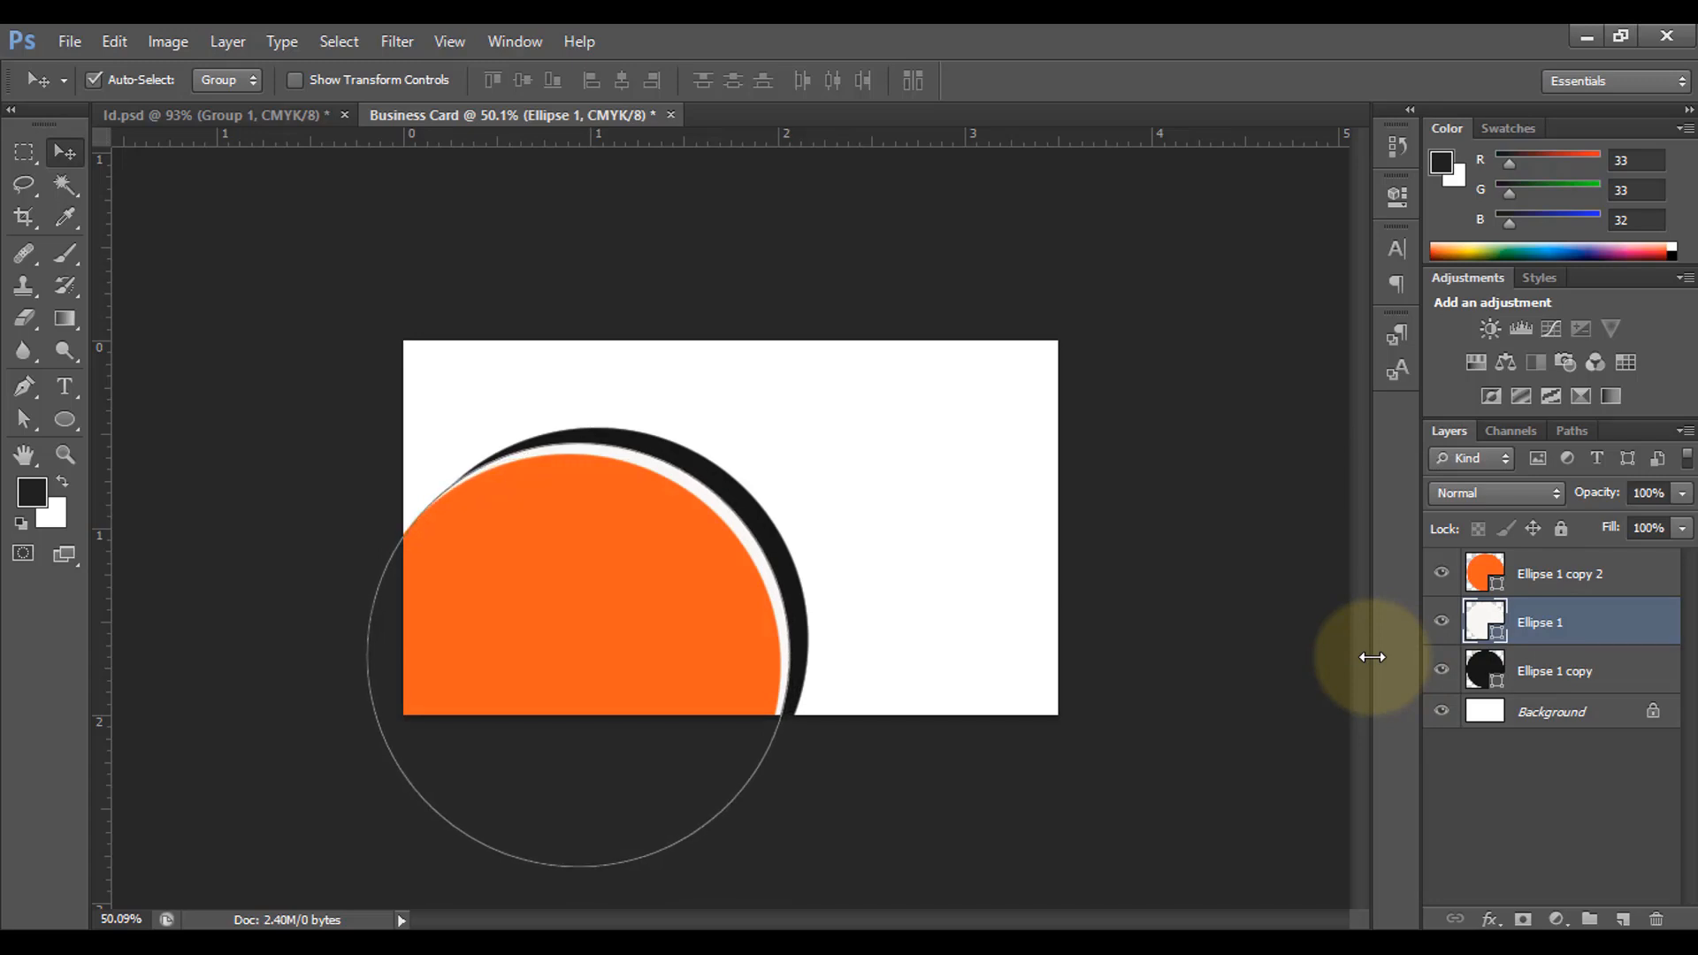
key(Up)
key(Up)
key(Up)
key(Up)
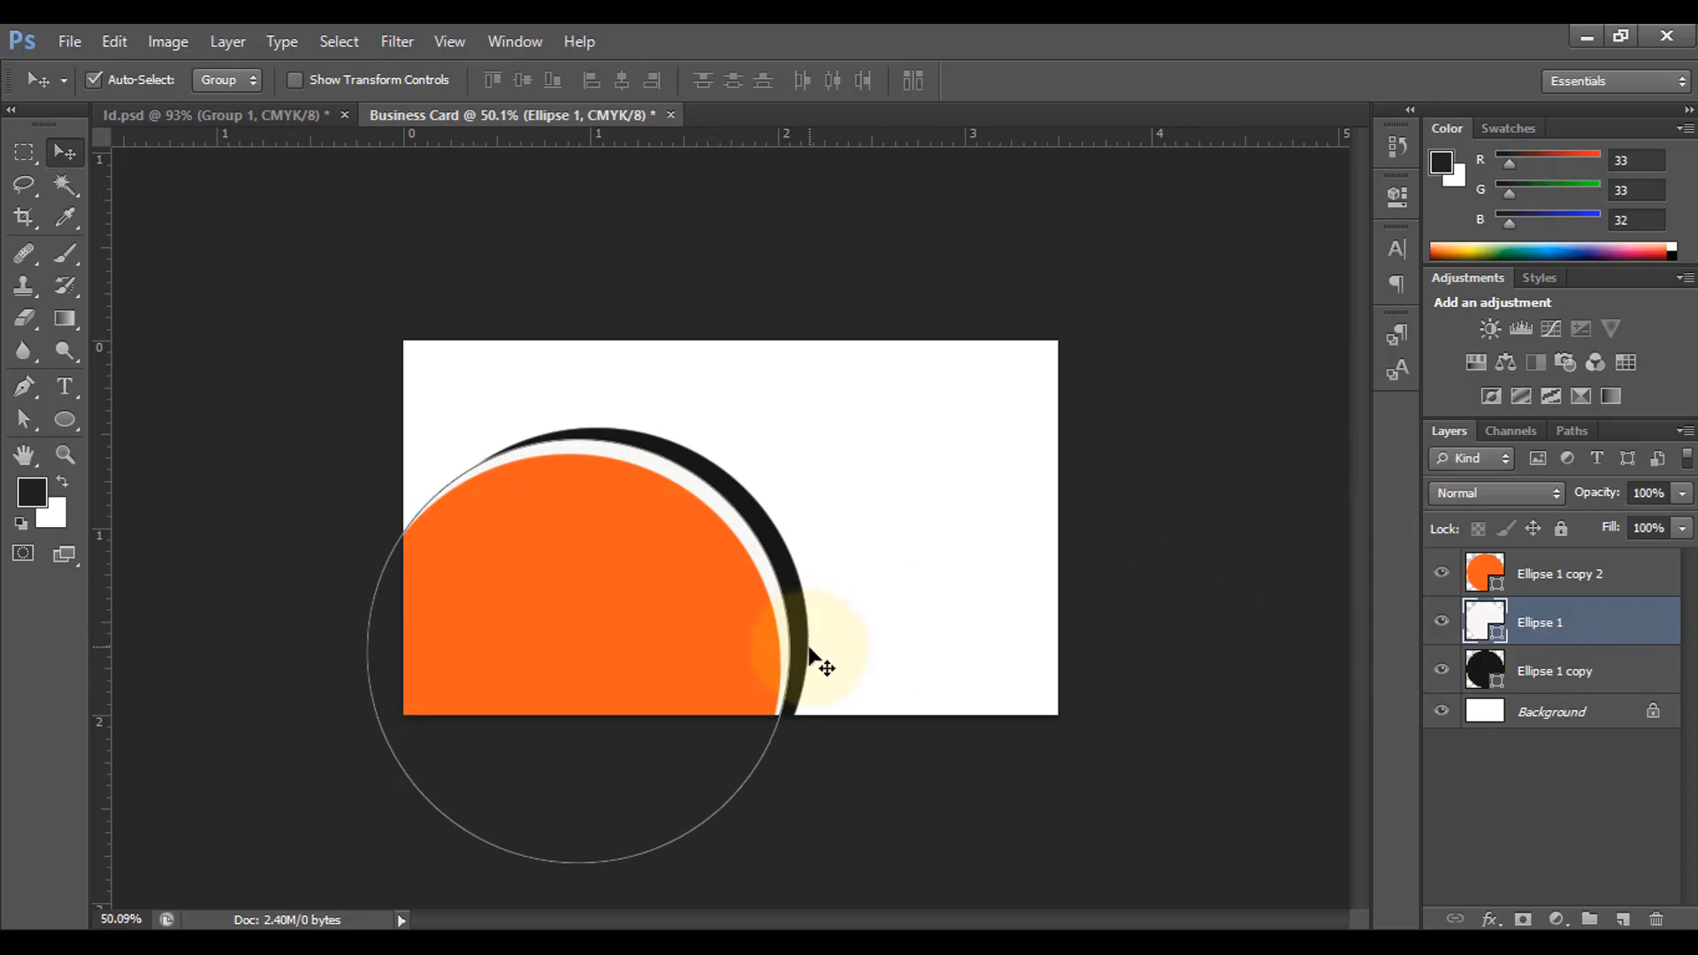
Step: Nudge the black Ellipse 1 copy down and right to even out its crescent
click(1571, 672)
key(Down)
key(Down)
key(Down)
key(Down)
key(Down)
key(Down)
key(Right)
key(Right)
key(Right)
key(Right)
key(Right)
key(Right)
key(Right)
key(Right)
key(Right)
key(Right)
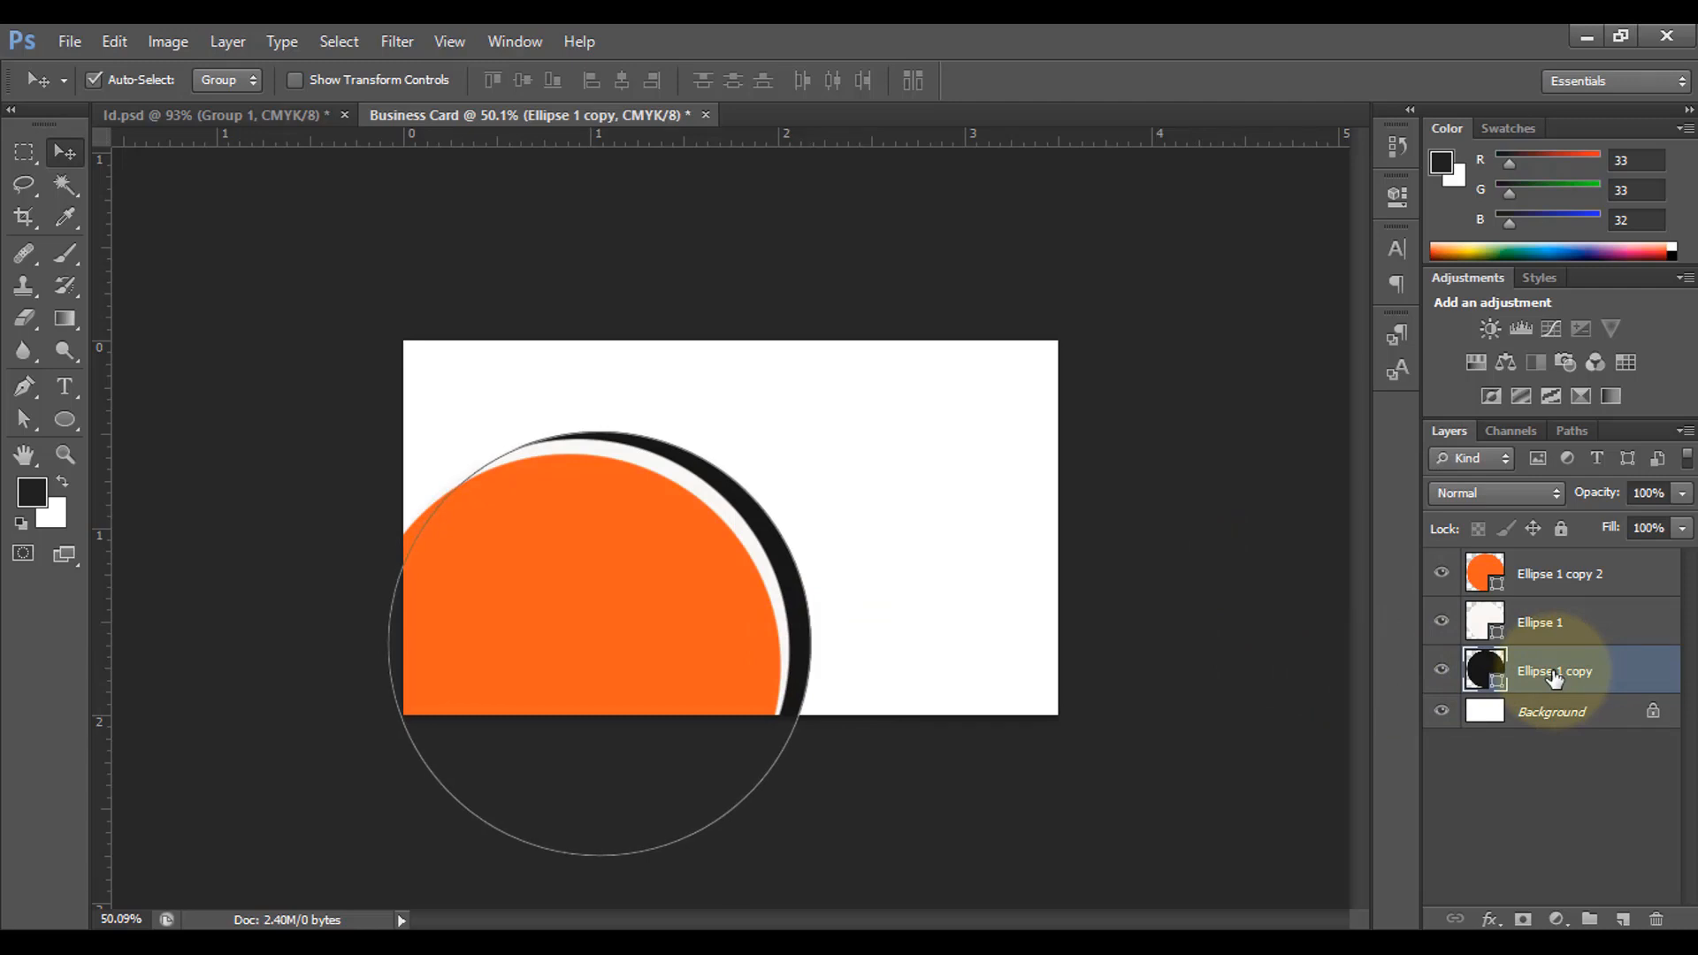
key(Right)
key(Right)
key(Right)
key(Right)
key(Down)
key(Down)
key(Down)
key(Down)
key(Down)
key(Down)
key(Down)
key(Down)
key(Down)
key(Down)
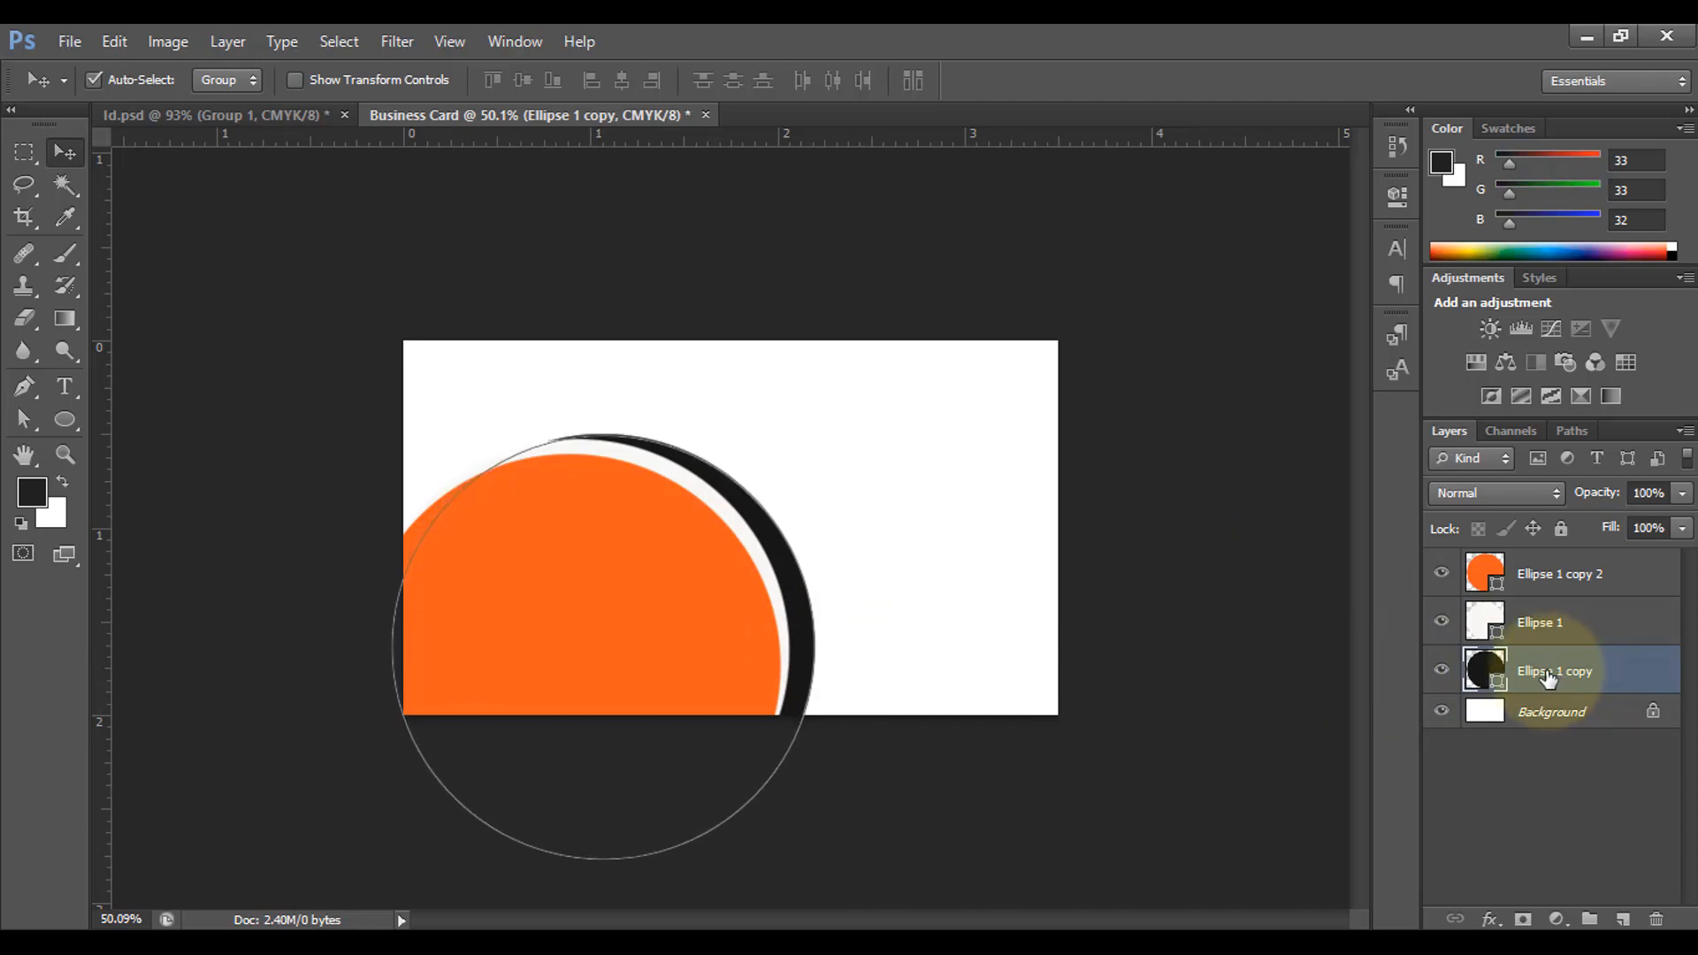
key(Right)
key(Right)
key(Right)
key(Right)
key(Right)
key(Right)
key(Right)
key(Right)
key(Up)
key(Up)
key(Up)
key(Up)
key(Up)
key(Up)
key(Up)
key(Up)
key(Up)
key(Up)
key(Up)
key(Up)
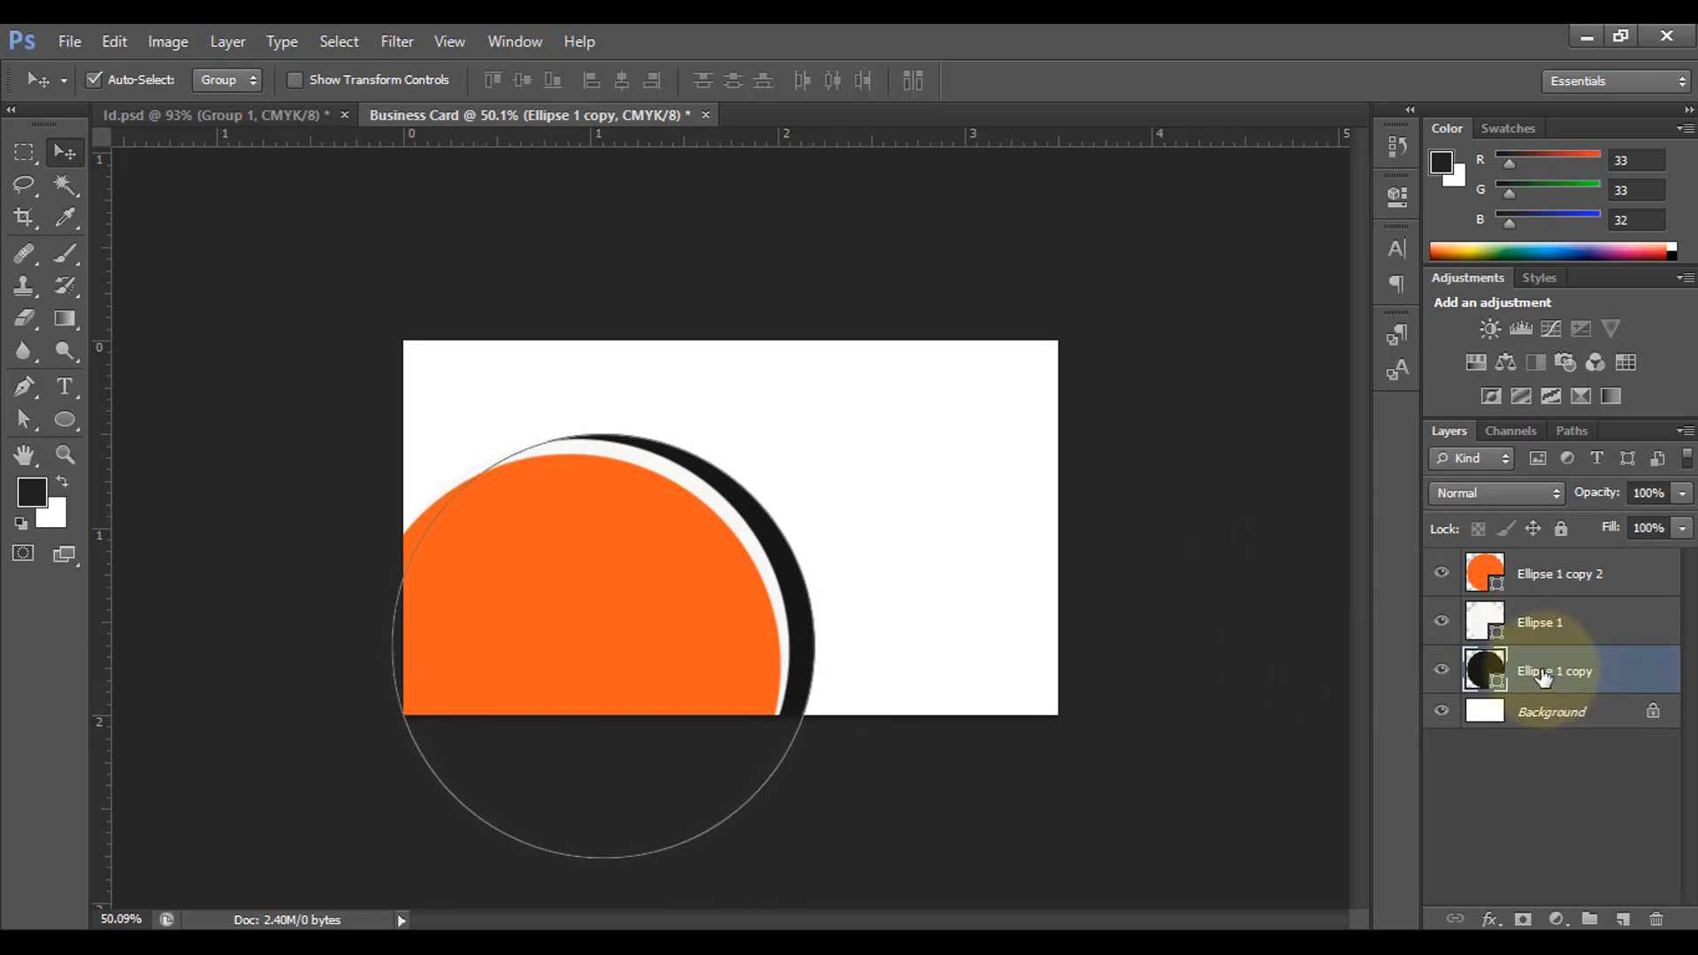
Step: Fine-tune the white and black circles by one nudge each, then clear the layer selection
click(1475, 621)
key(Right)
key(Right)
key(Right)
key(Right)
key(Right)
key(Right)
key(Right)
key(Right)
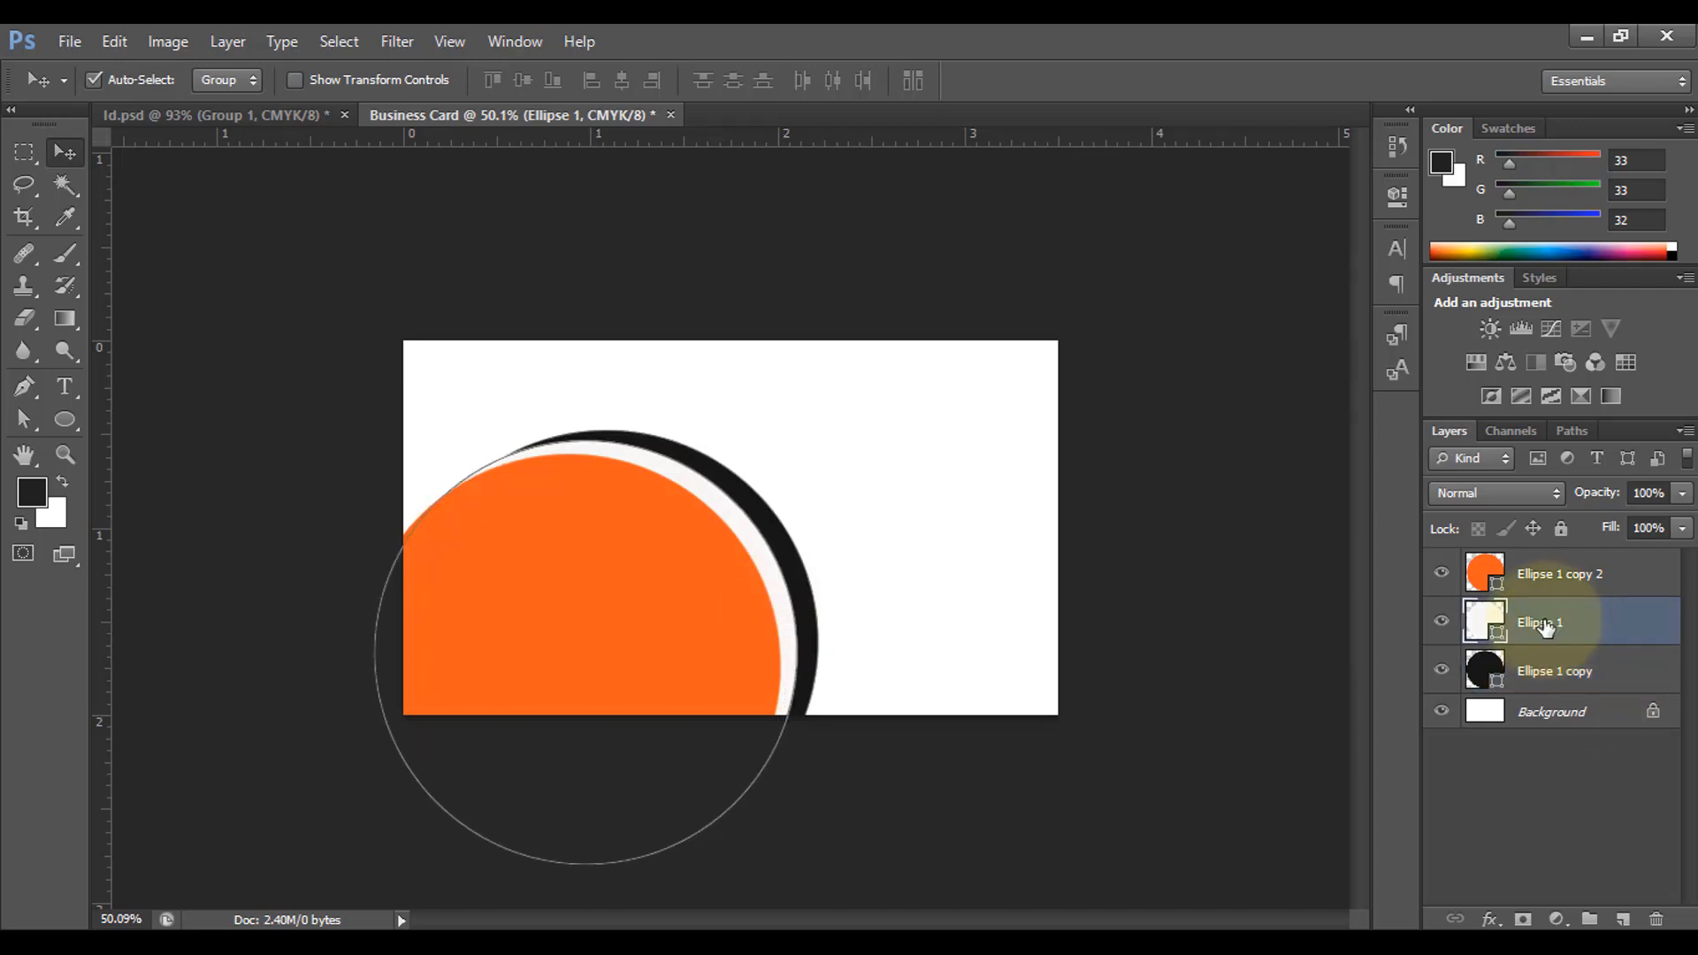
click(1585, 678)
key(Left)
key(Left)
key(Left)
key(Down)
key(Down)
key(Down)
key(Down)
click(1236, 700)
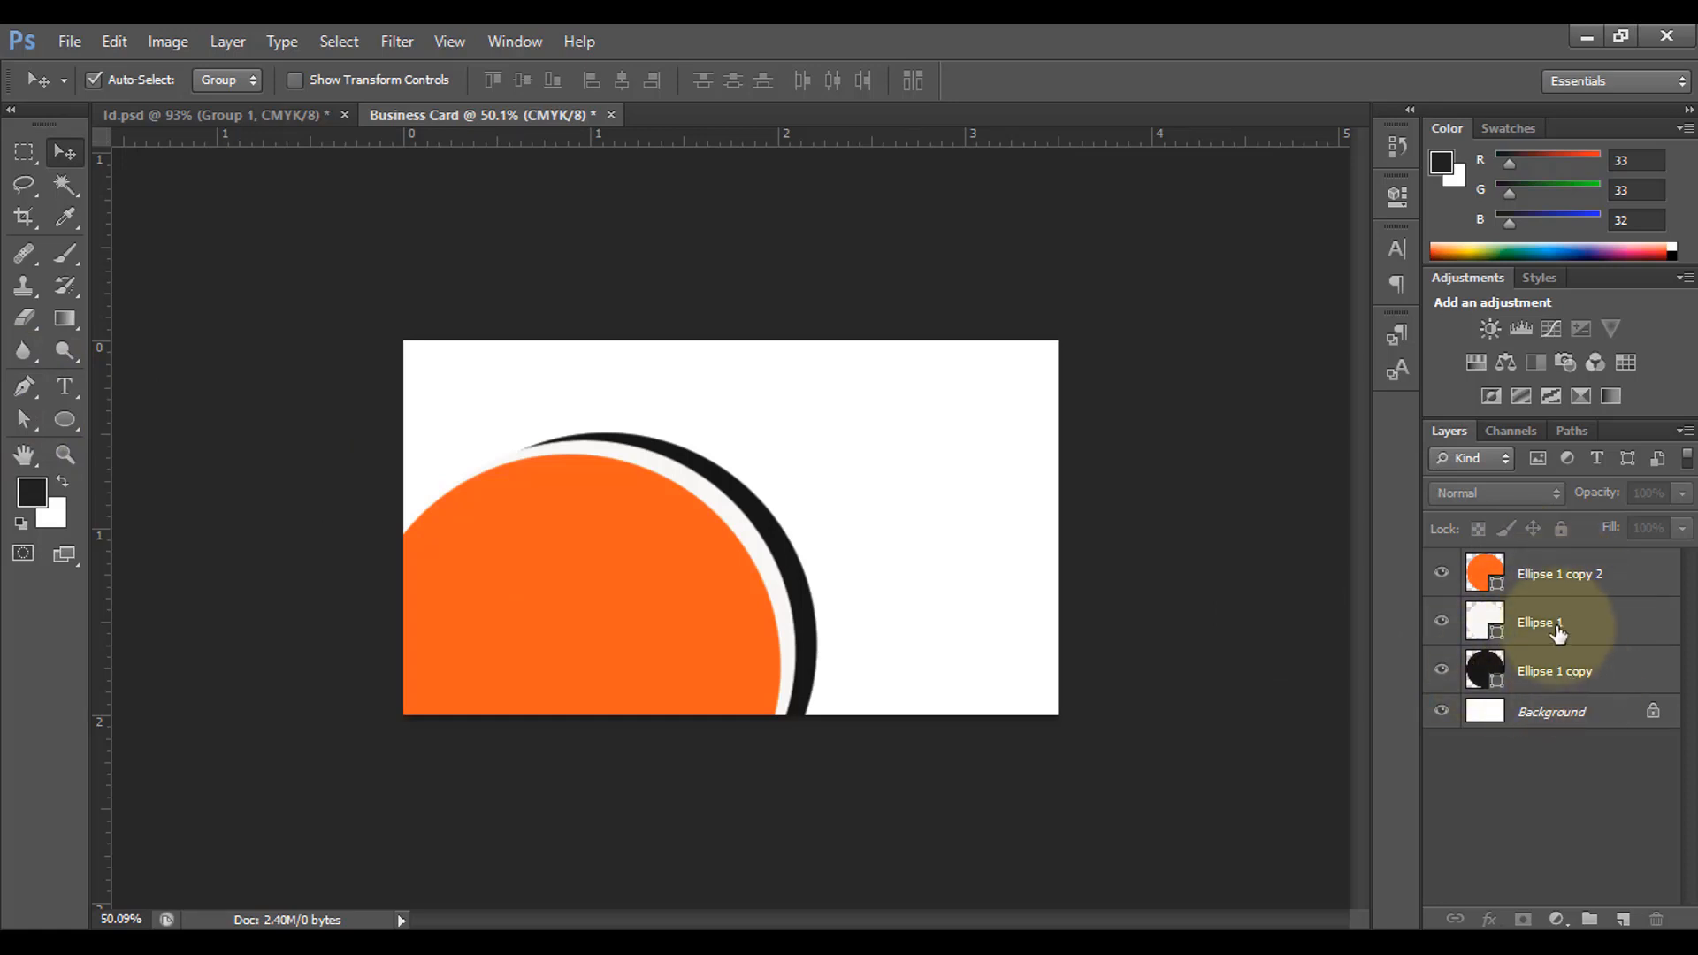
Step: Scale the orange, white and black circle layers together to about 107%
click(1561, 575)
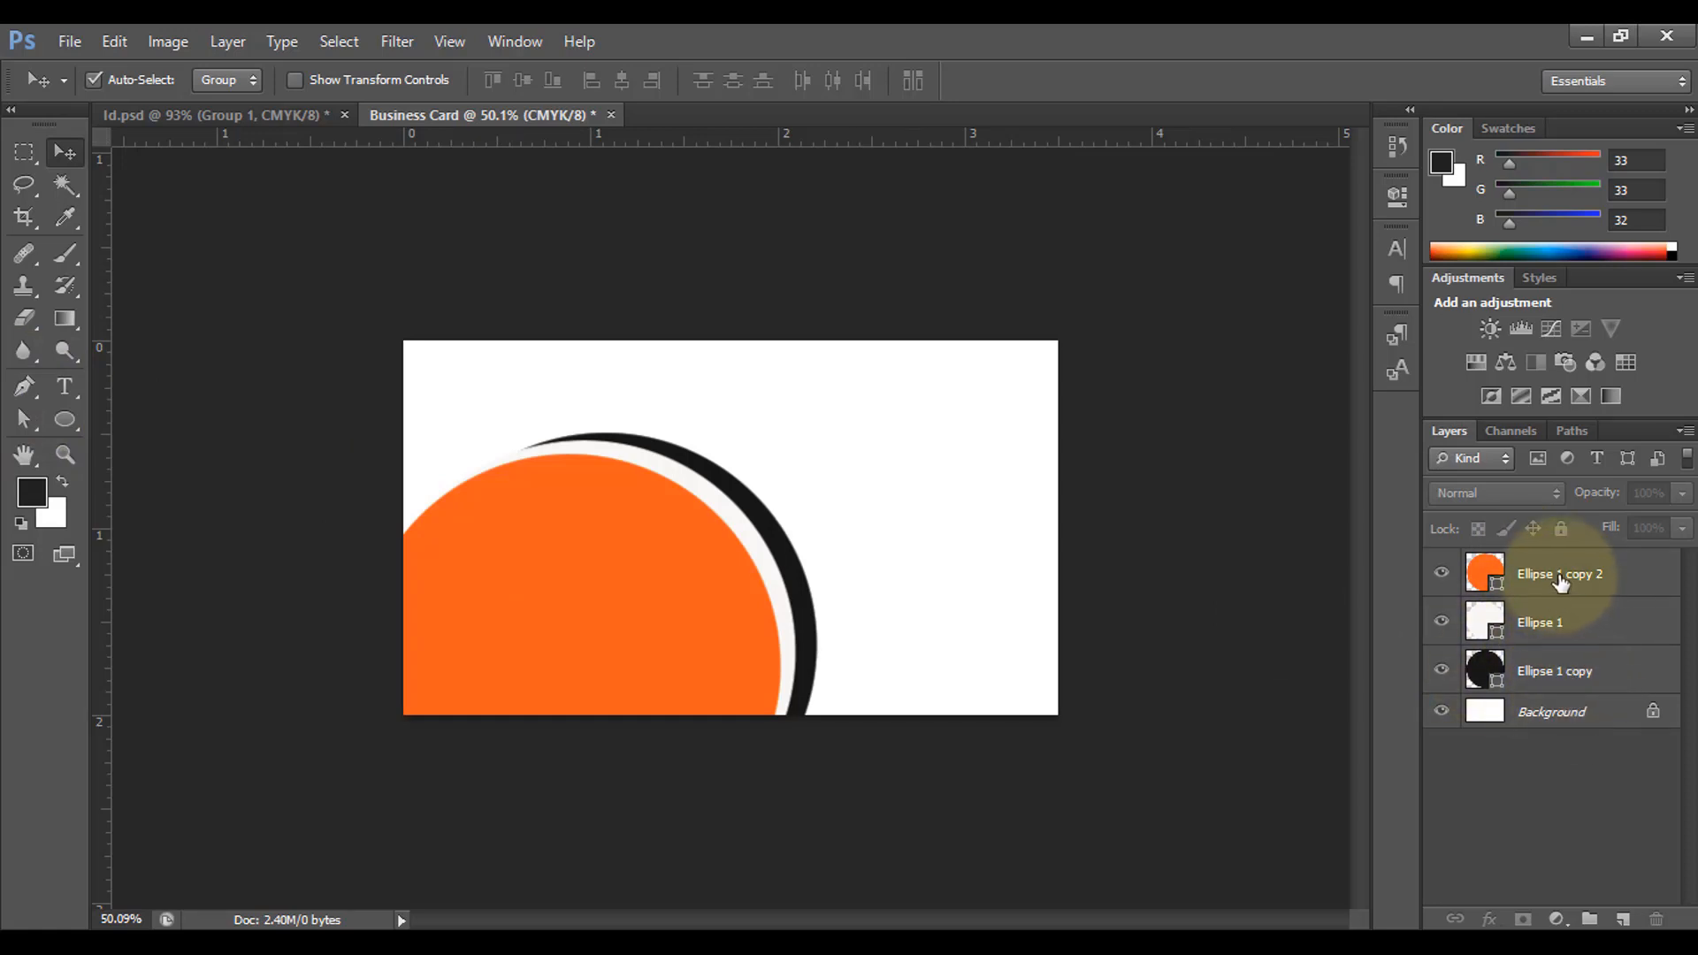
shift+click(1563, 681)
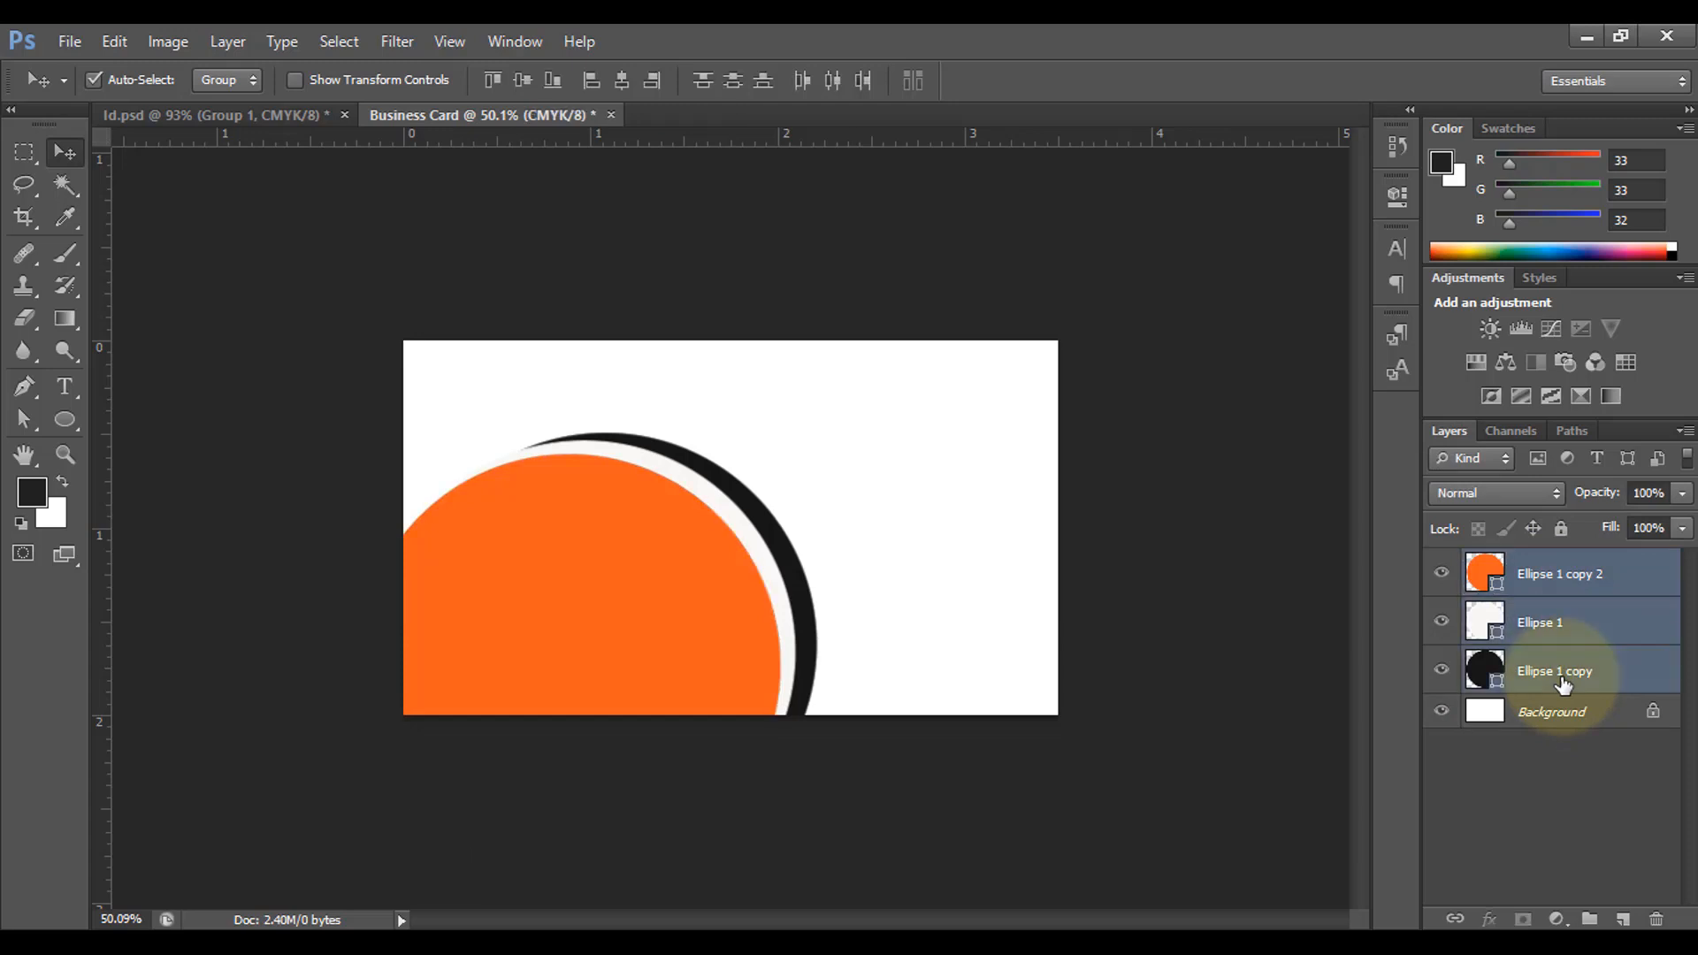
key(ctrl+t)
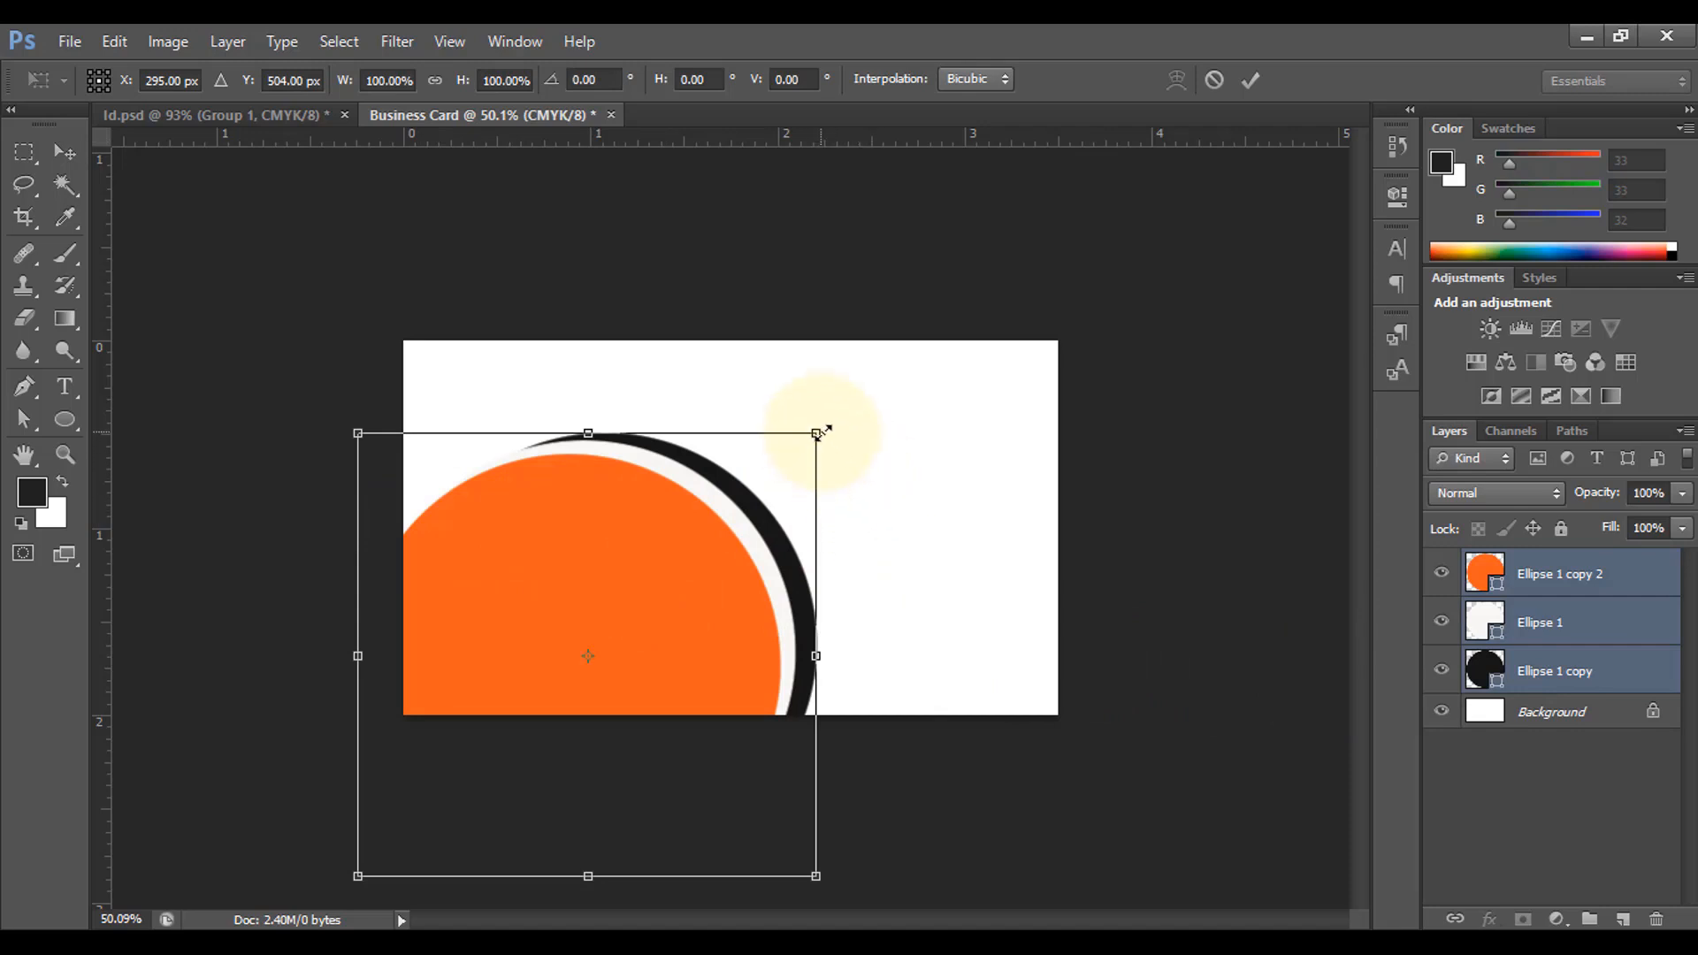
drag(820, 431, 821, 433)
drag(818, 875, 849, 905)
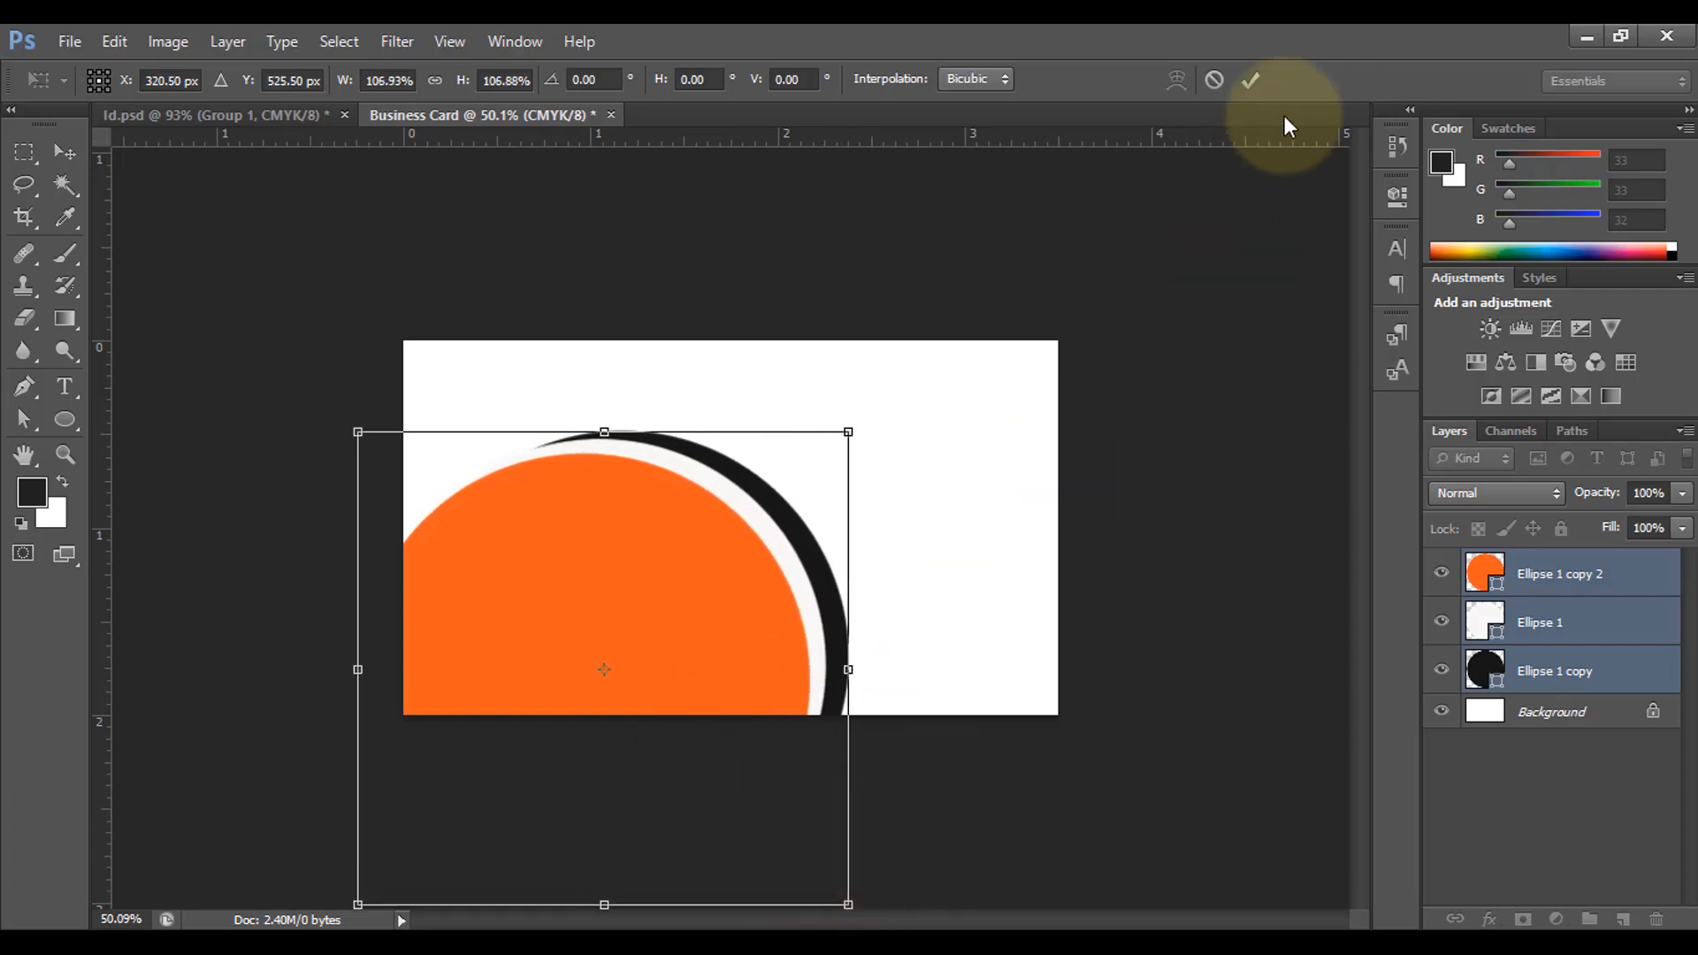
click(1251, 80)
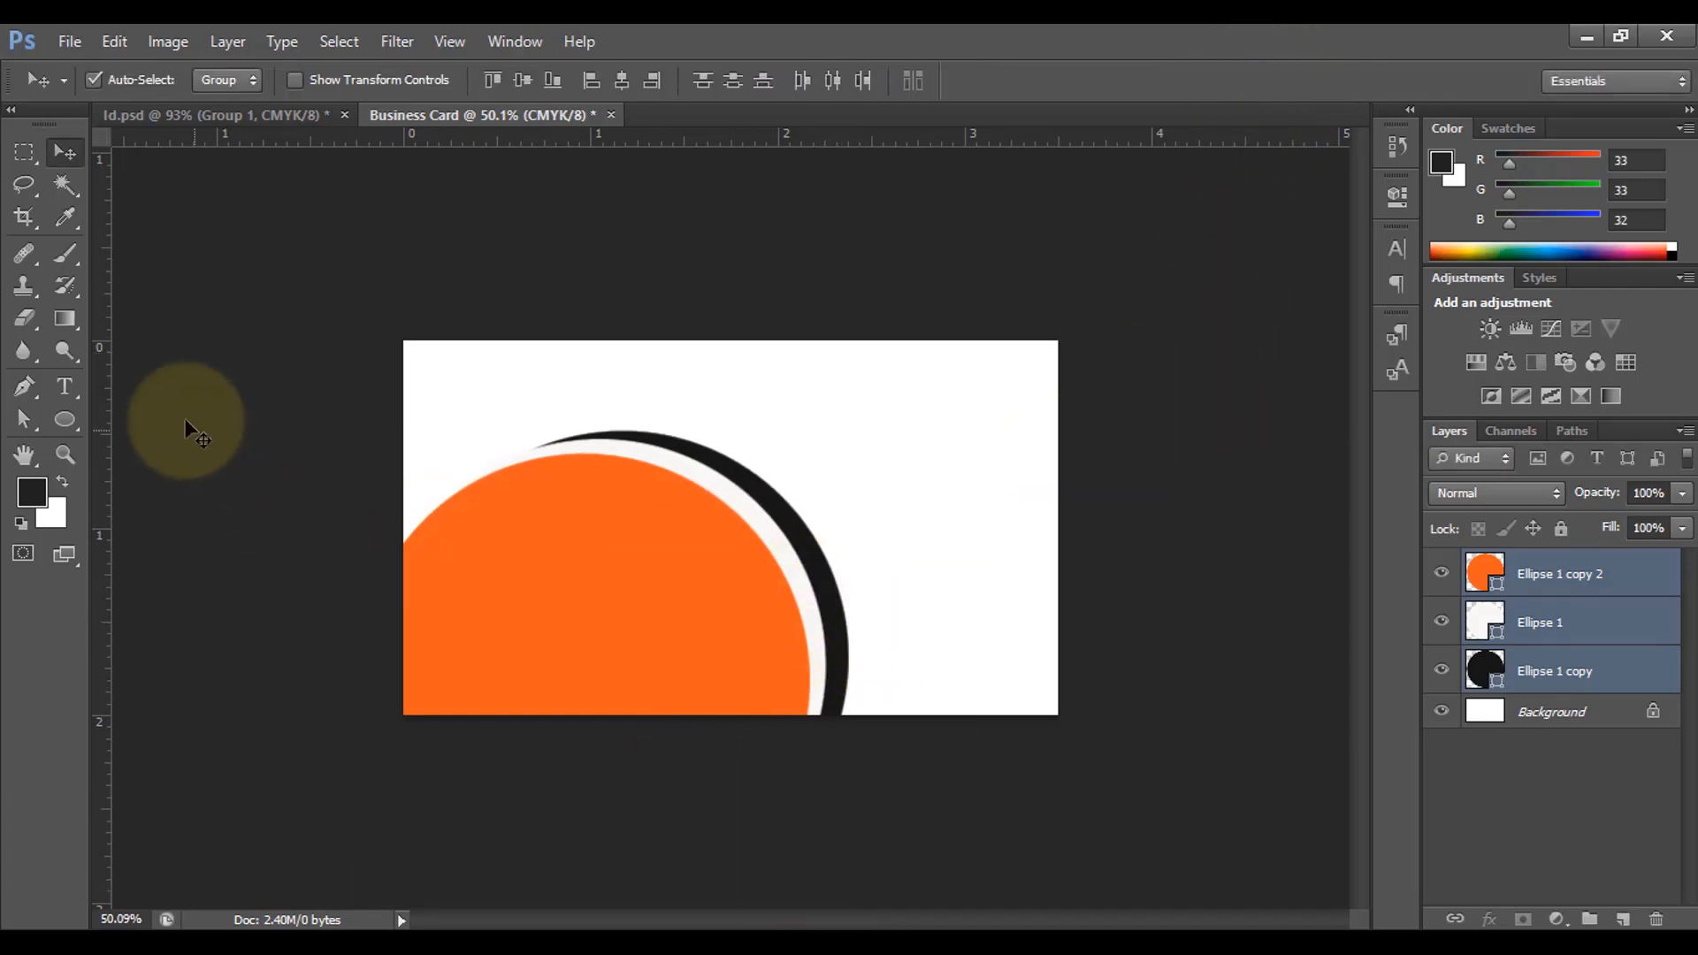
Step: Set the Pen tool to Shape mode with the card's orange sampled as fill
drag(24, 384, 77, 375)
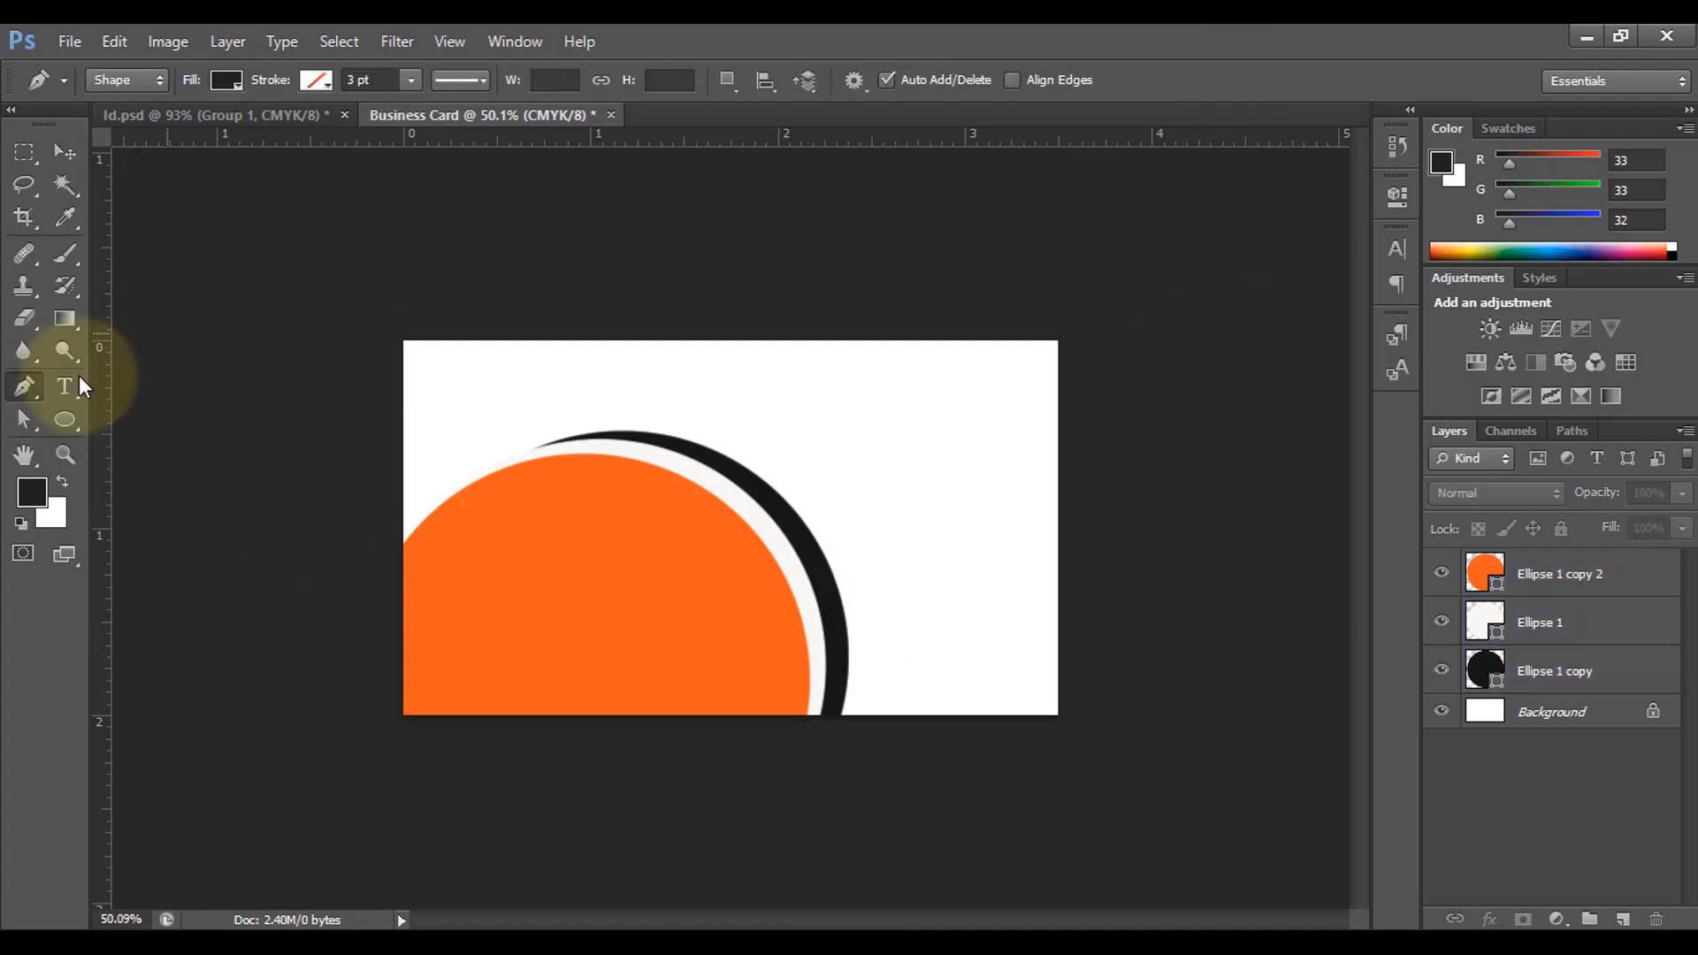
click(226, 77)
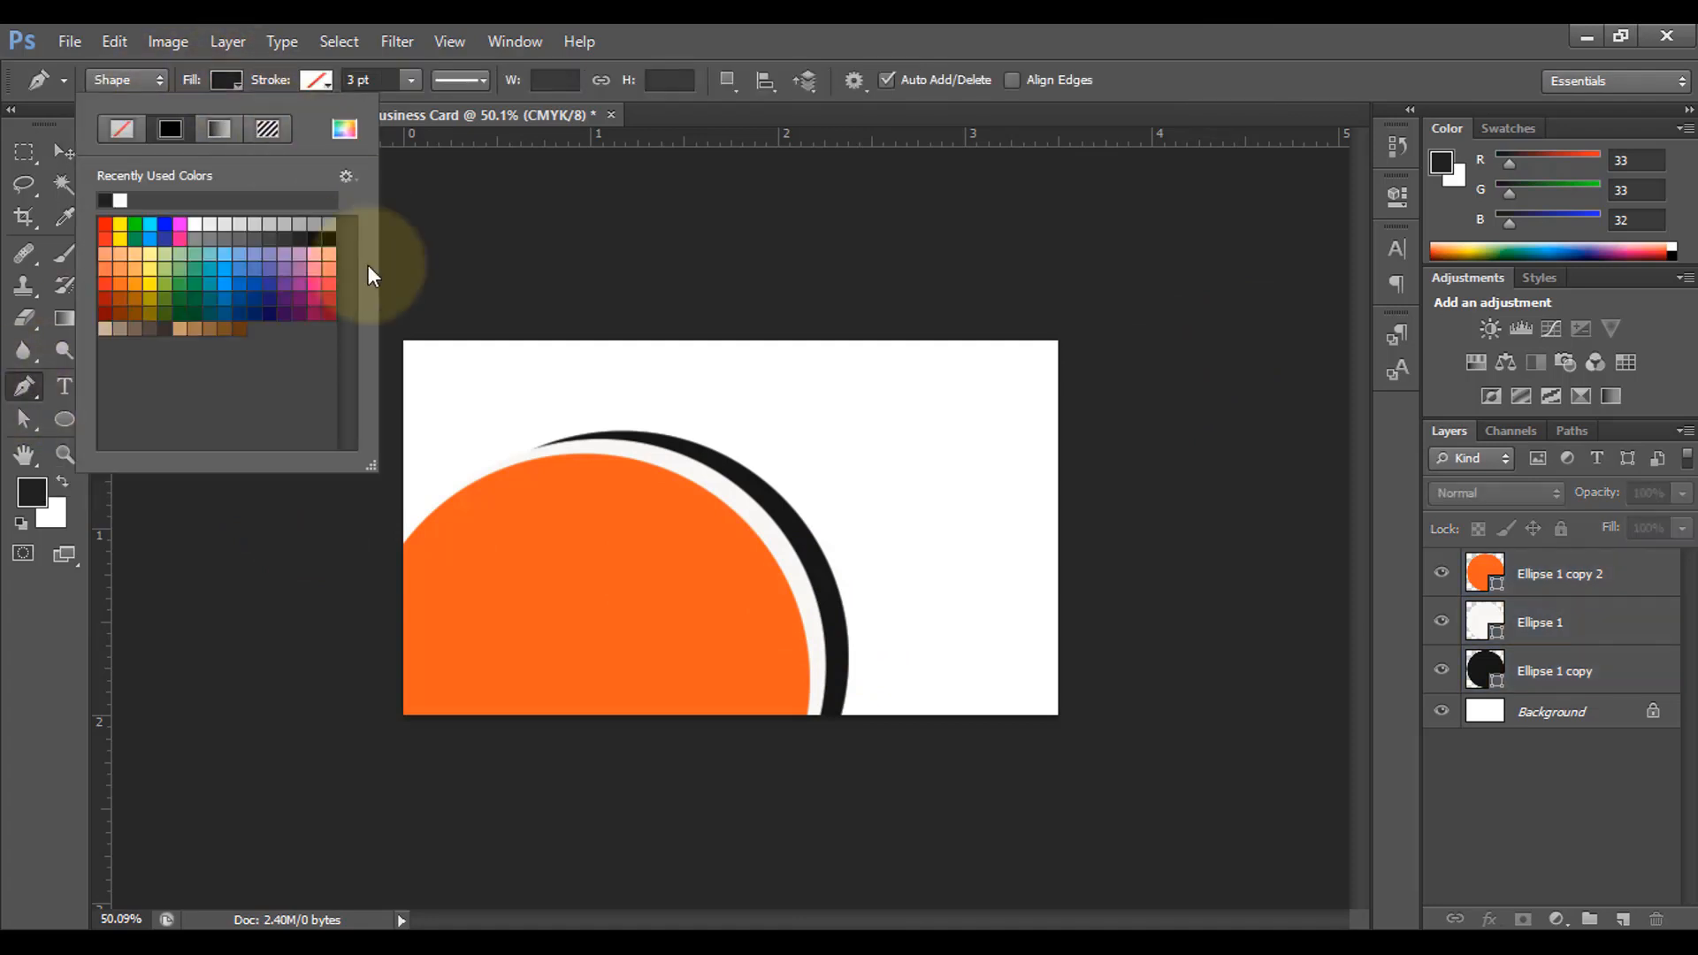
click(344, 128)
click(632, 504)
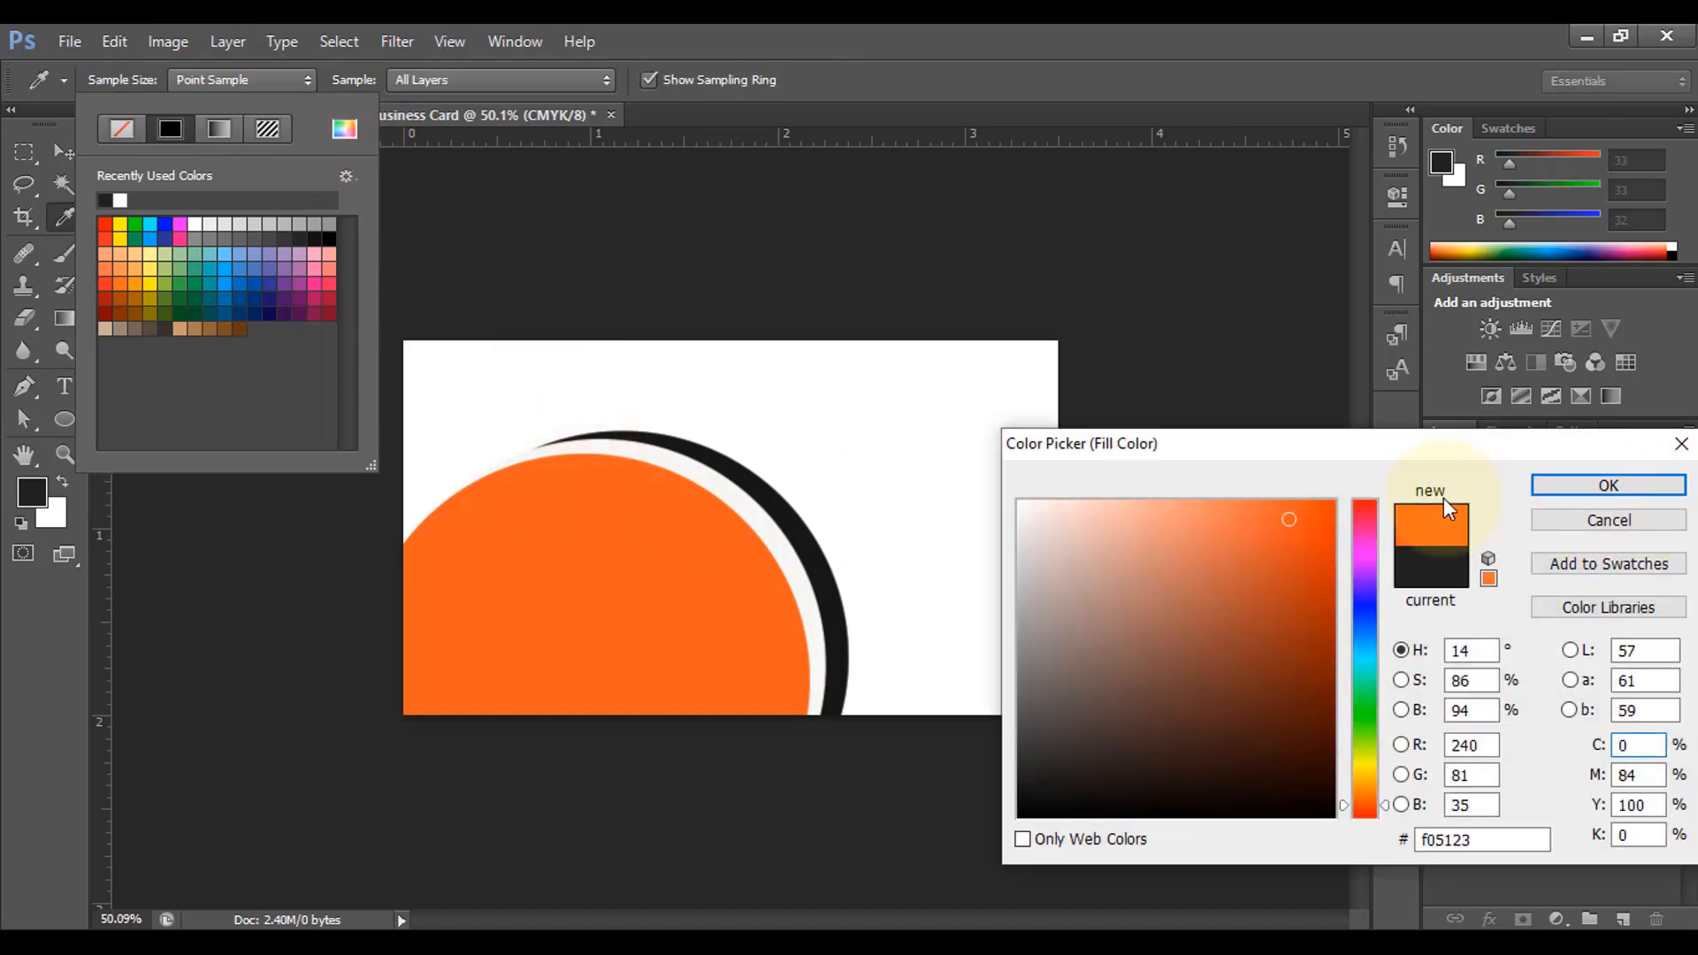
click(1558, 485)
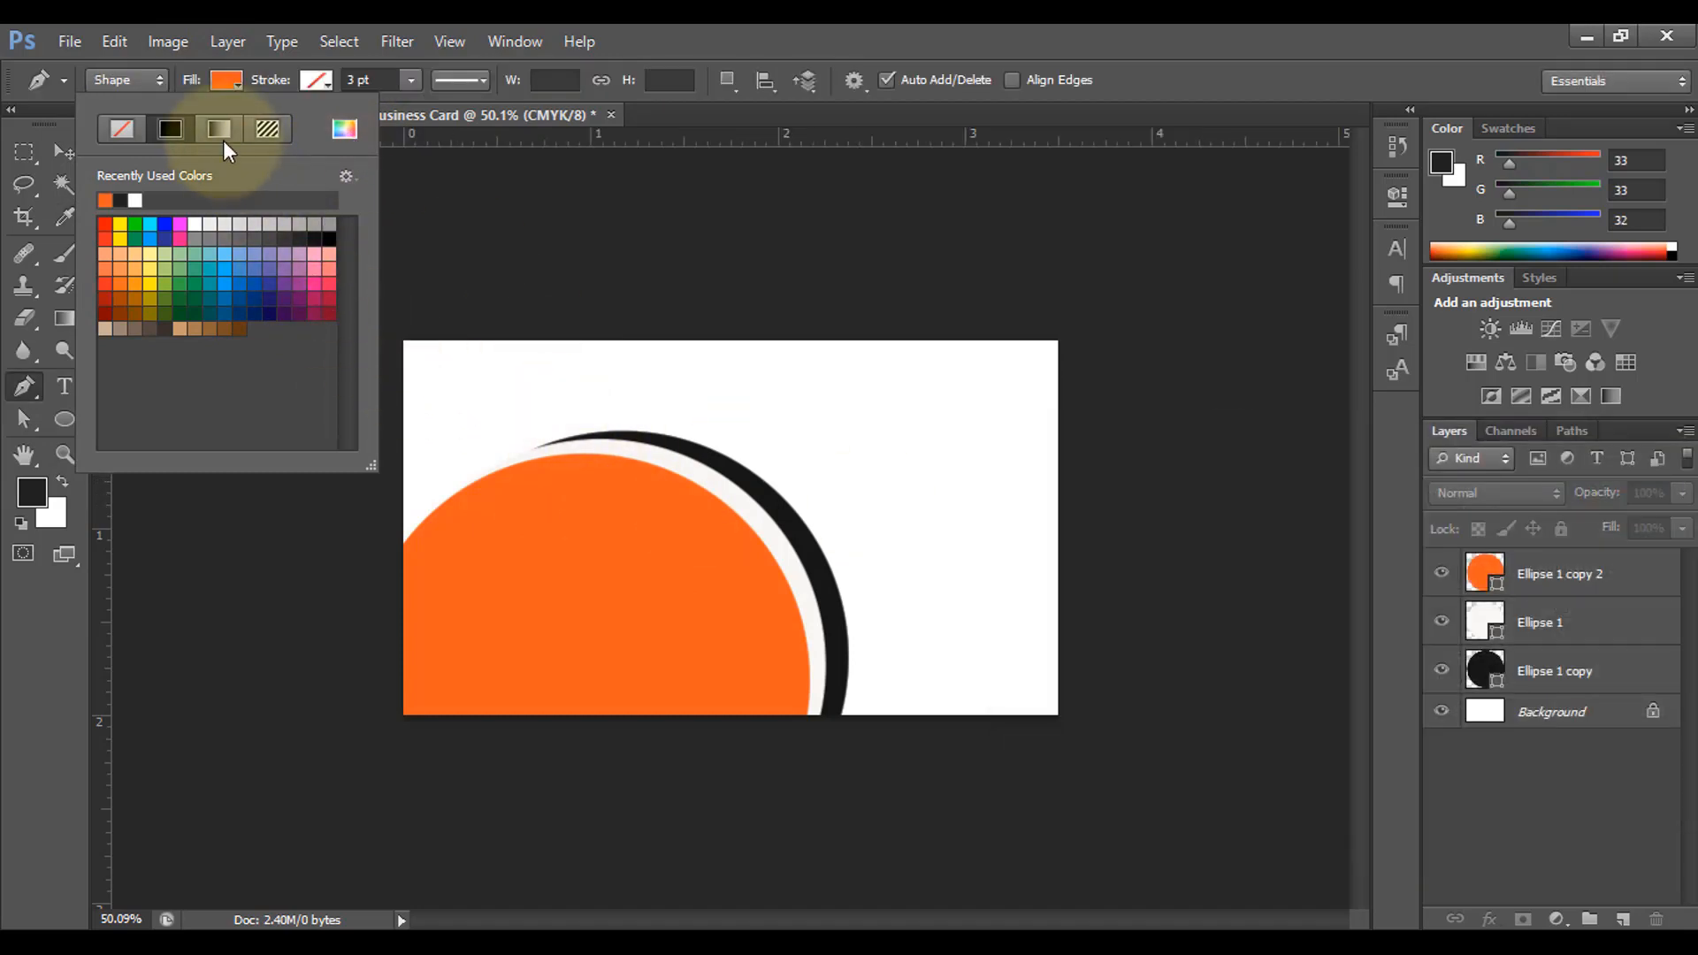
click(220, 78)
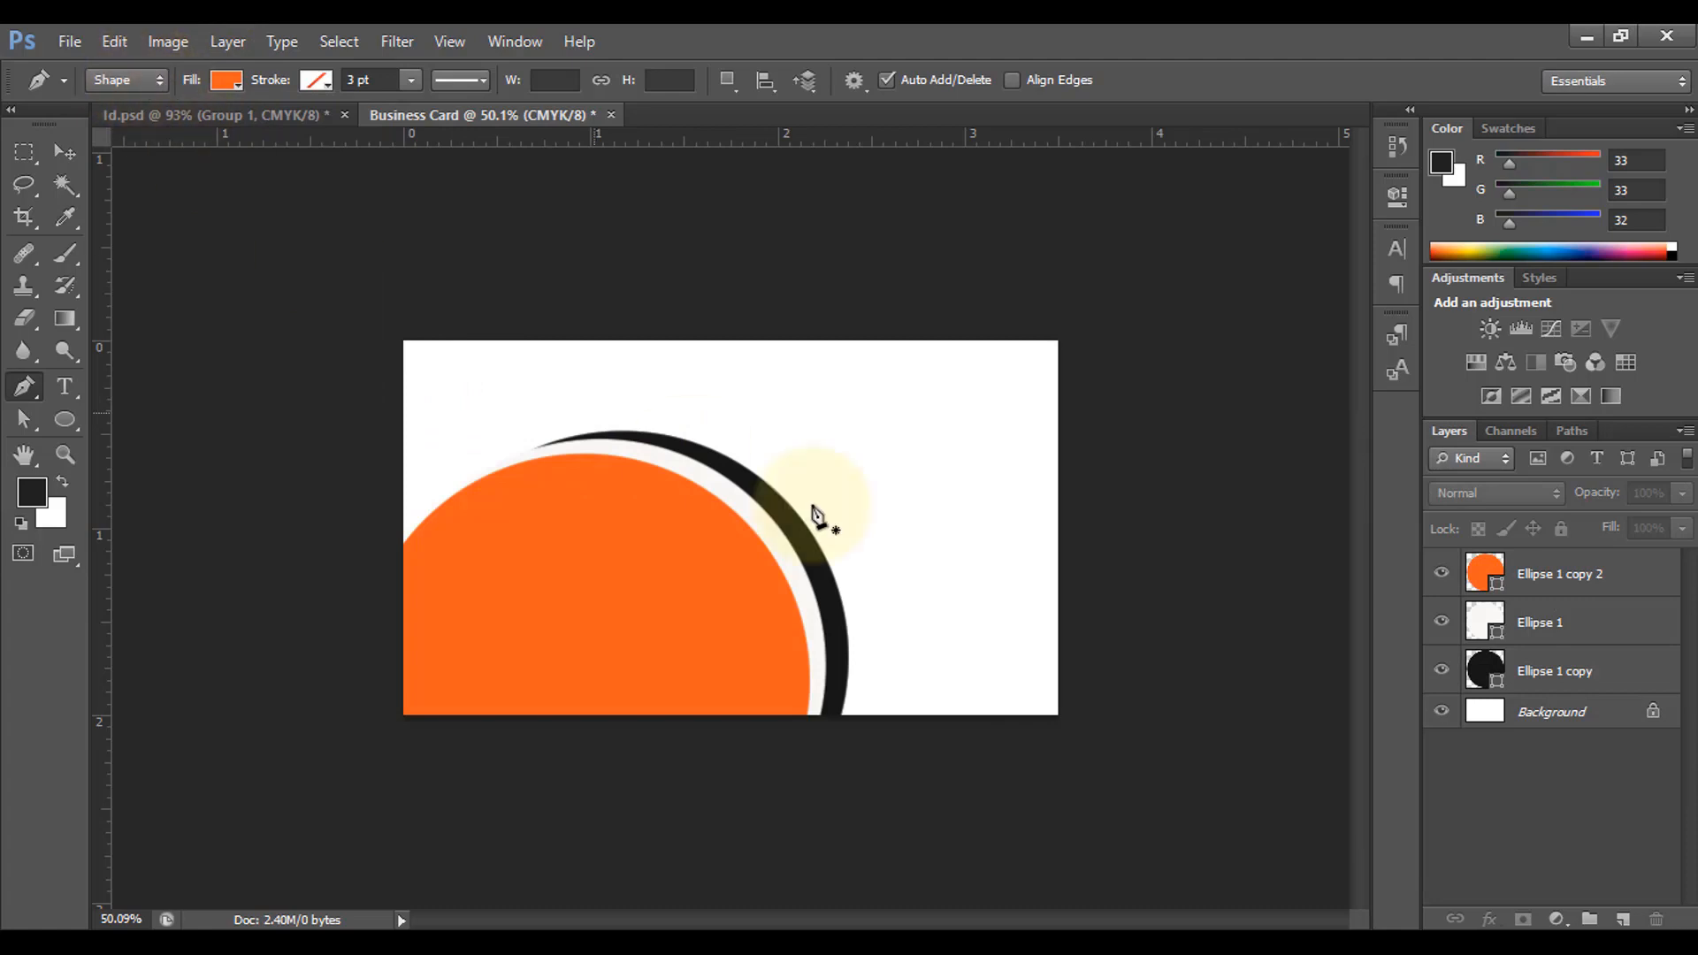
Step: Draw a curved, wave-topped shape filling the lower-right corner beside the black ring
click(867, 627)
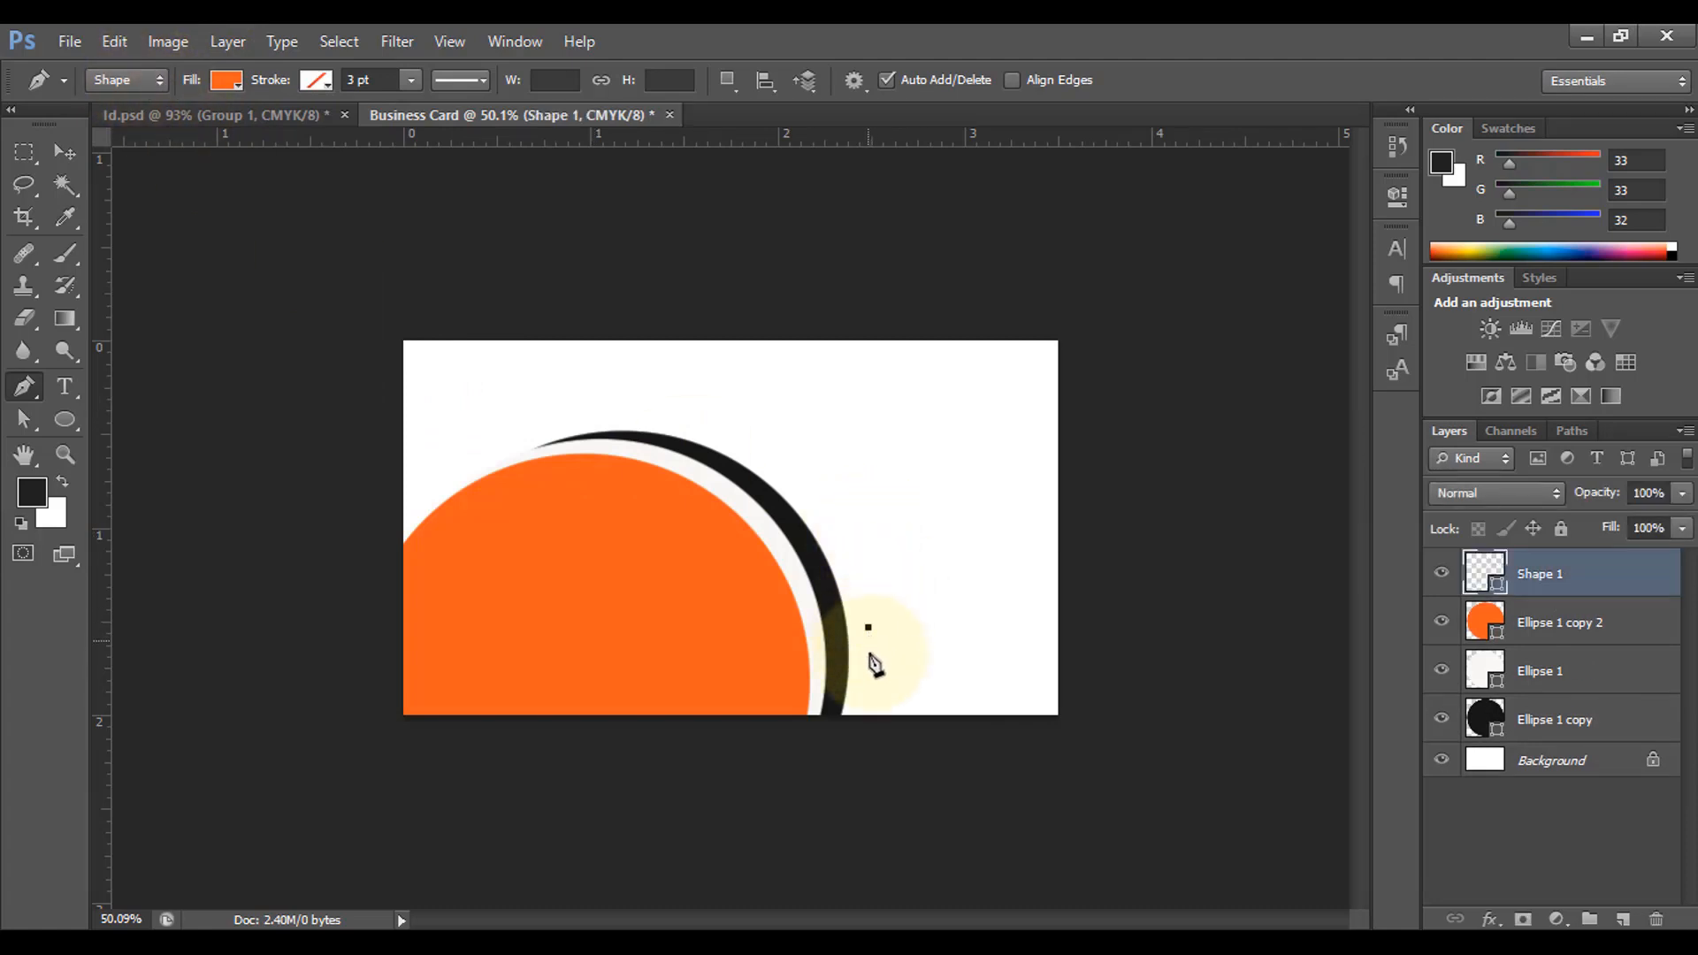
click(864, 734)
drag(865, 738, 831, 805)
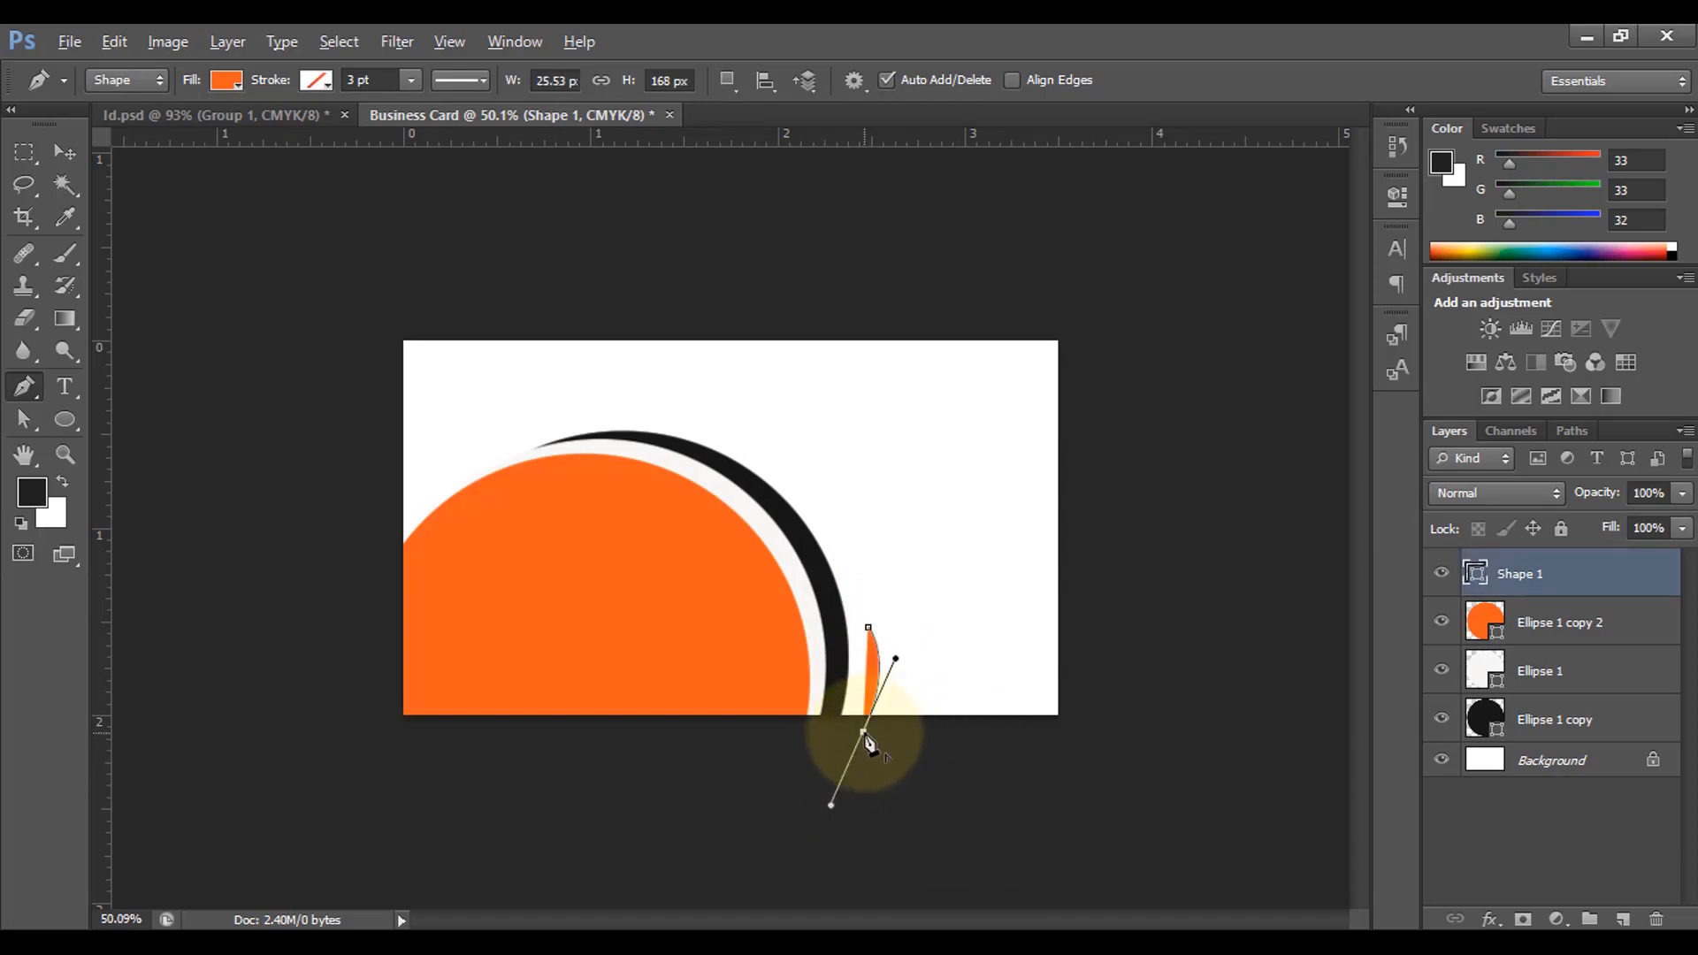
alt+click(864, 733)
click(1075, 728)
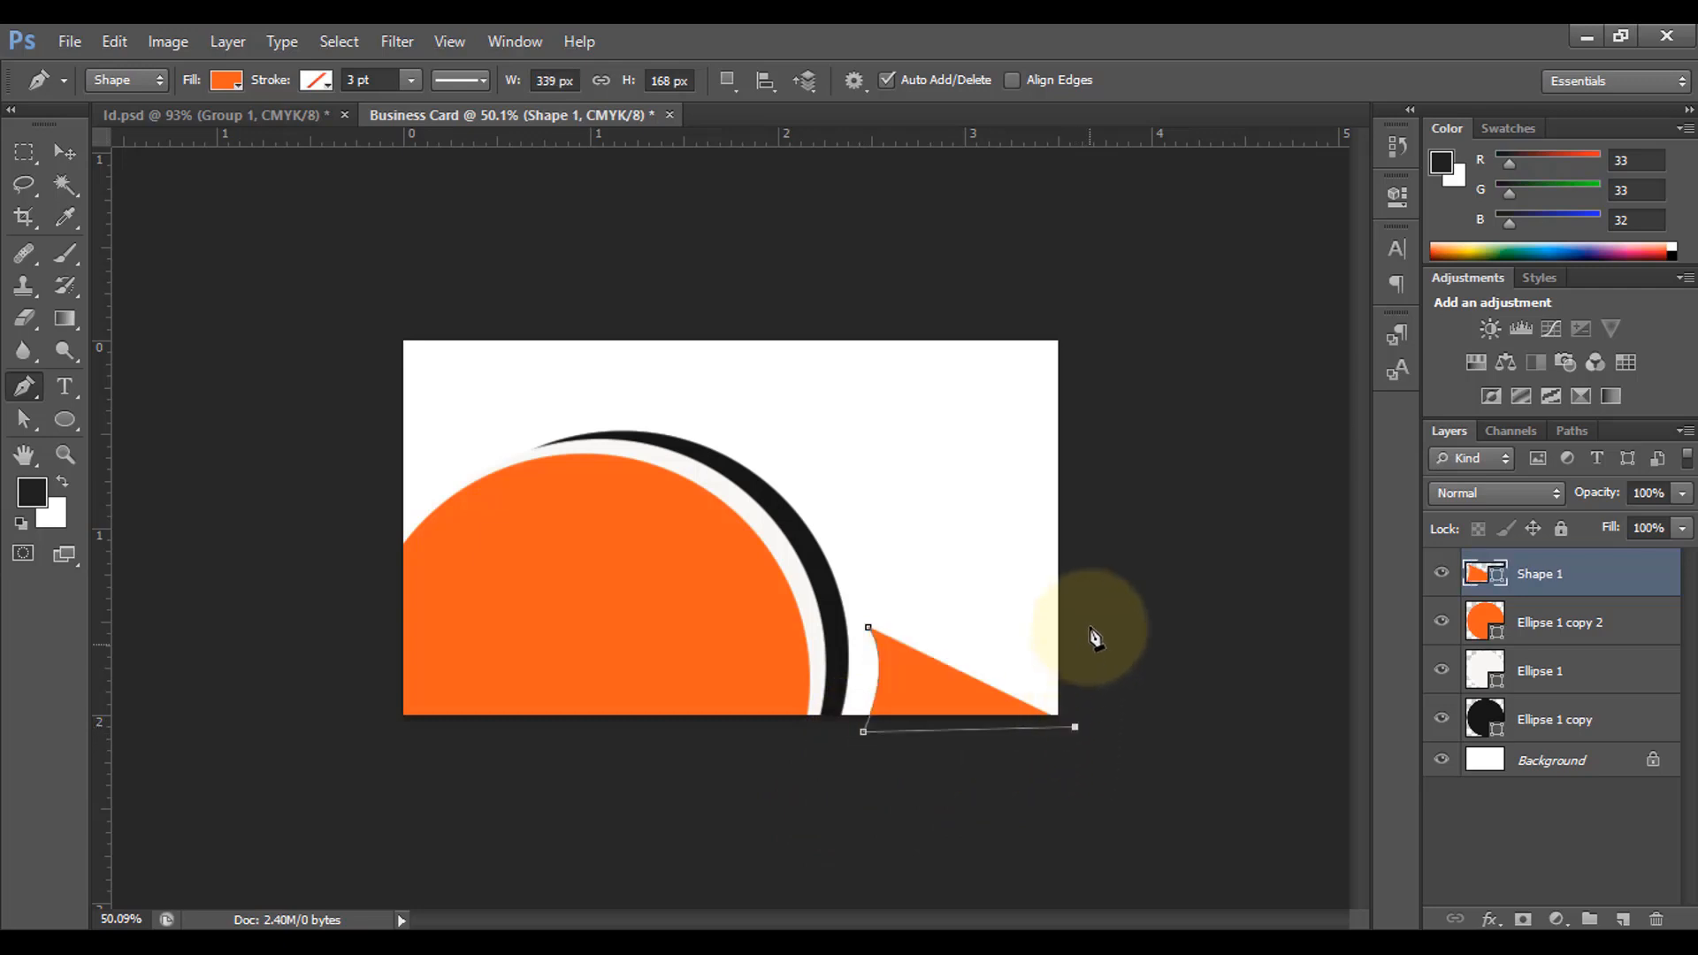
click(1068, 552)
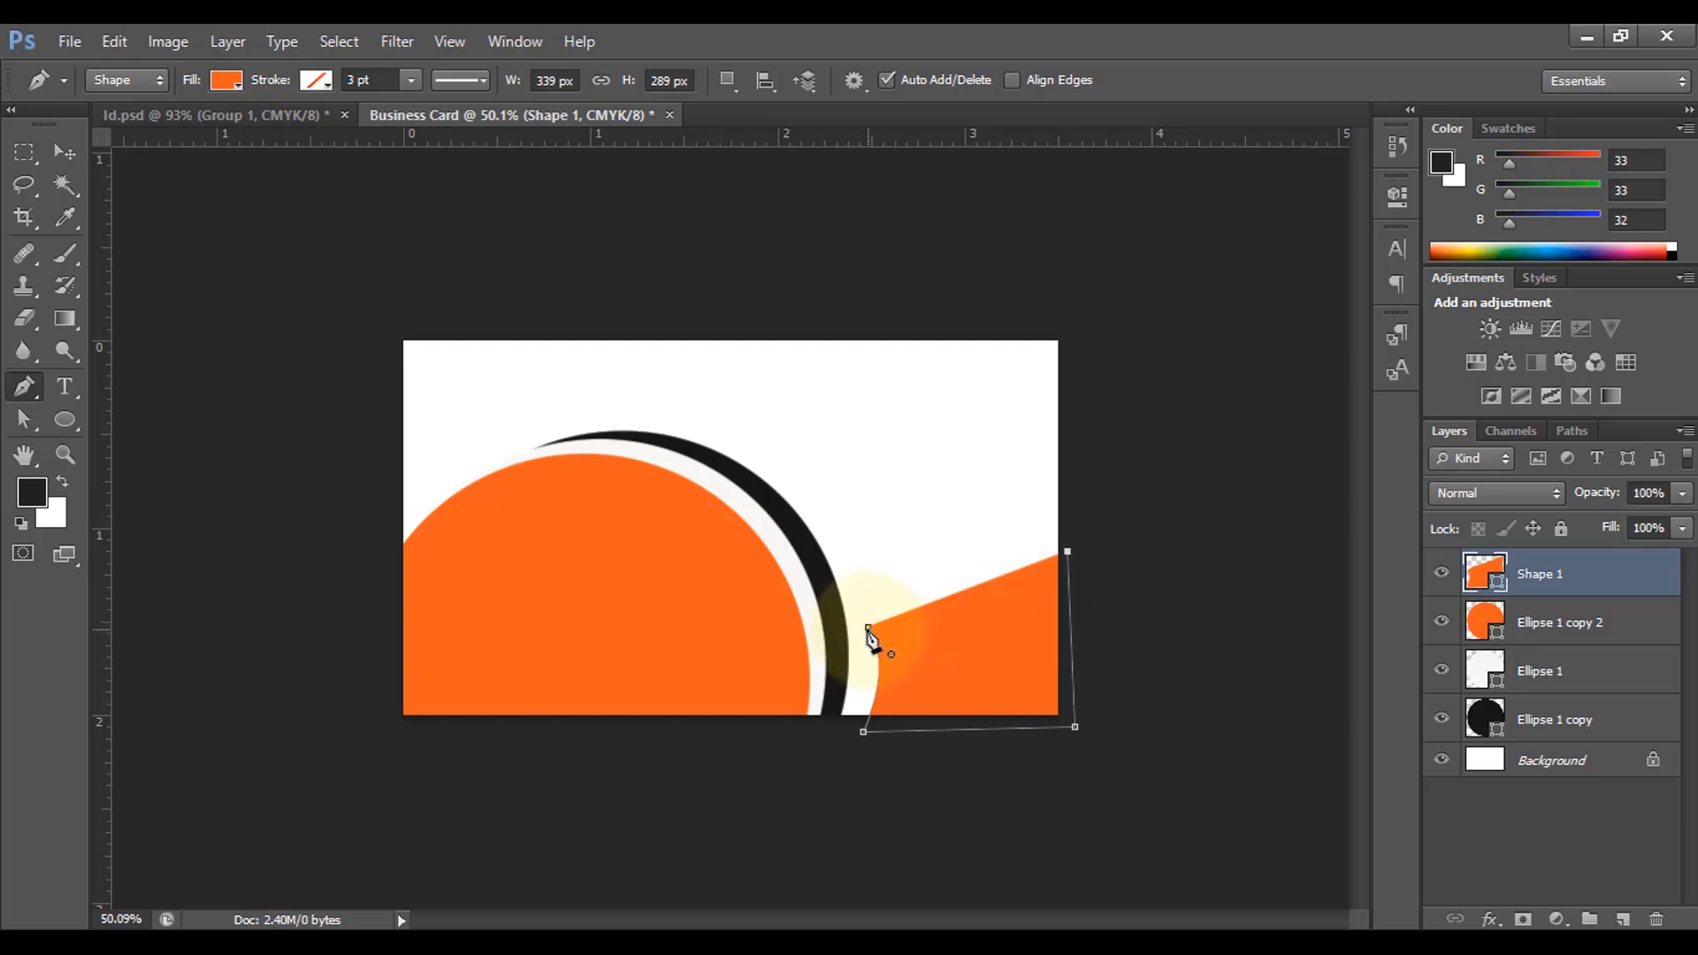
drag(869, 633, 769, 577)
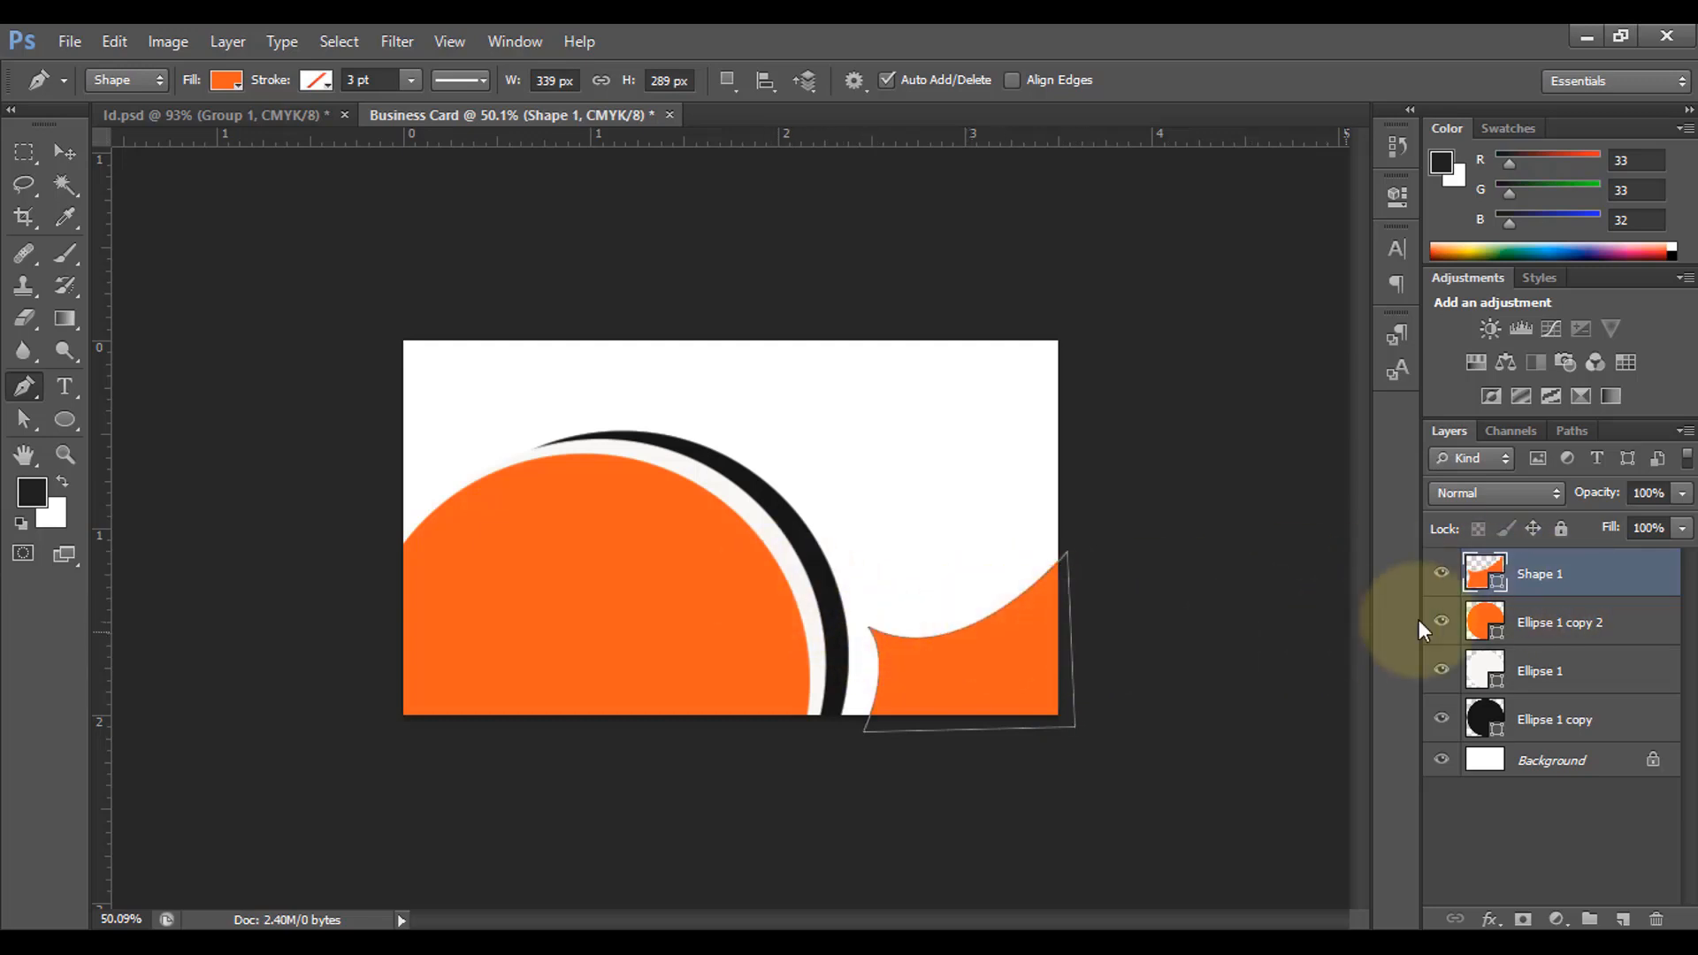
Step: Stretch the orange wave shape taller and slightly wider toward the black ring
key(ctrl+t)
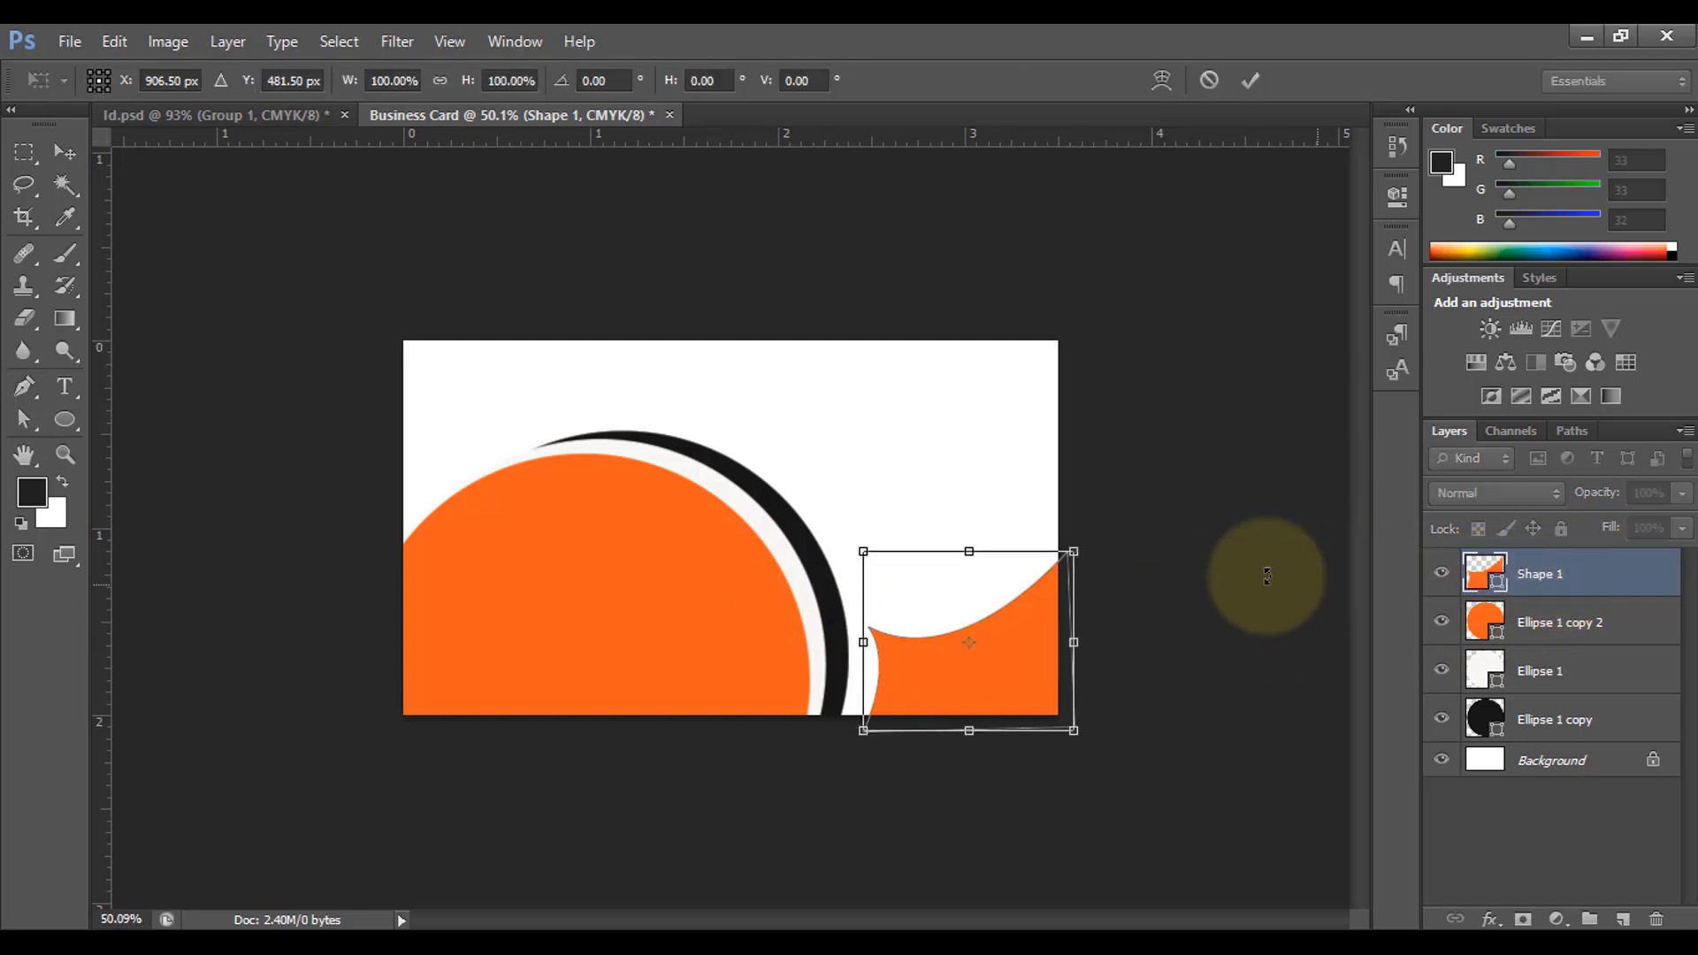
drag(968, 548, 968, 507)
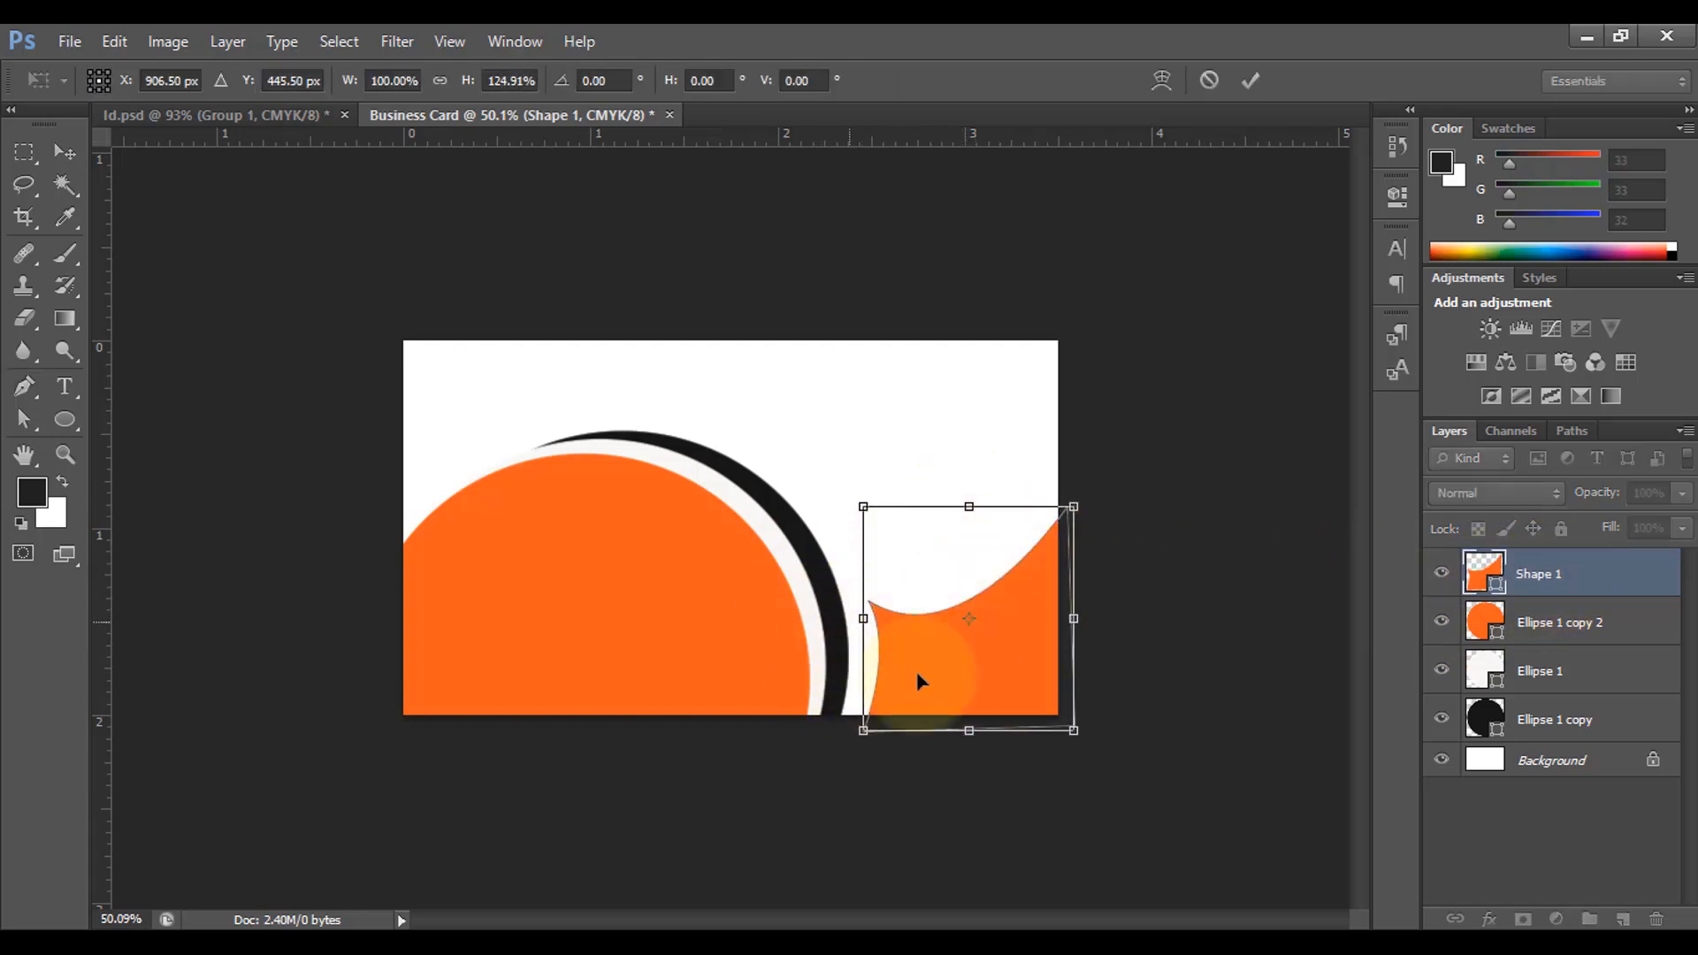
drag(856, 619, 849, 619)
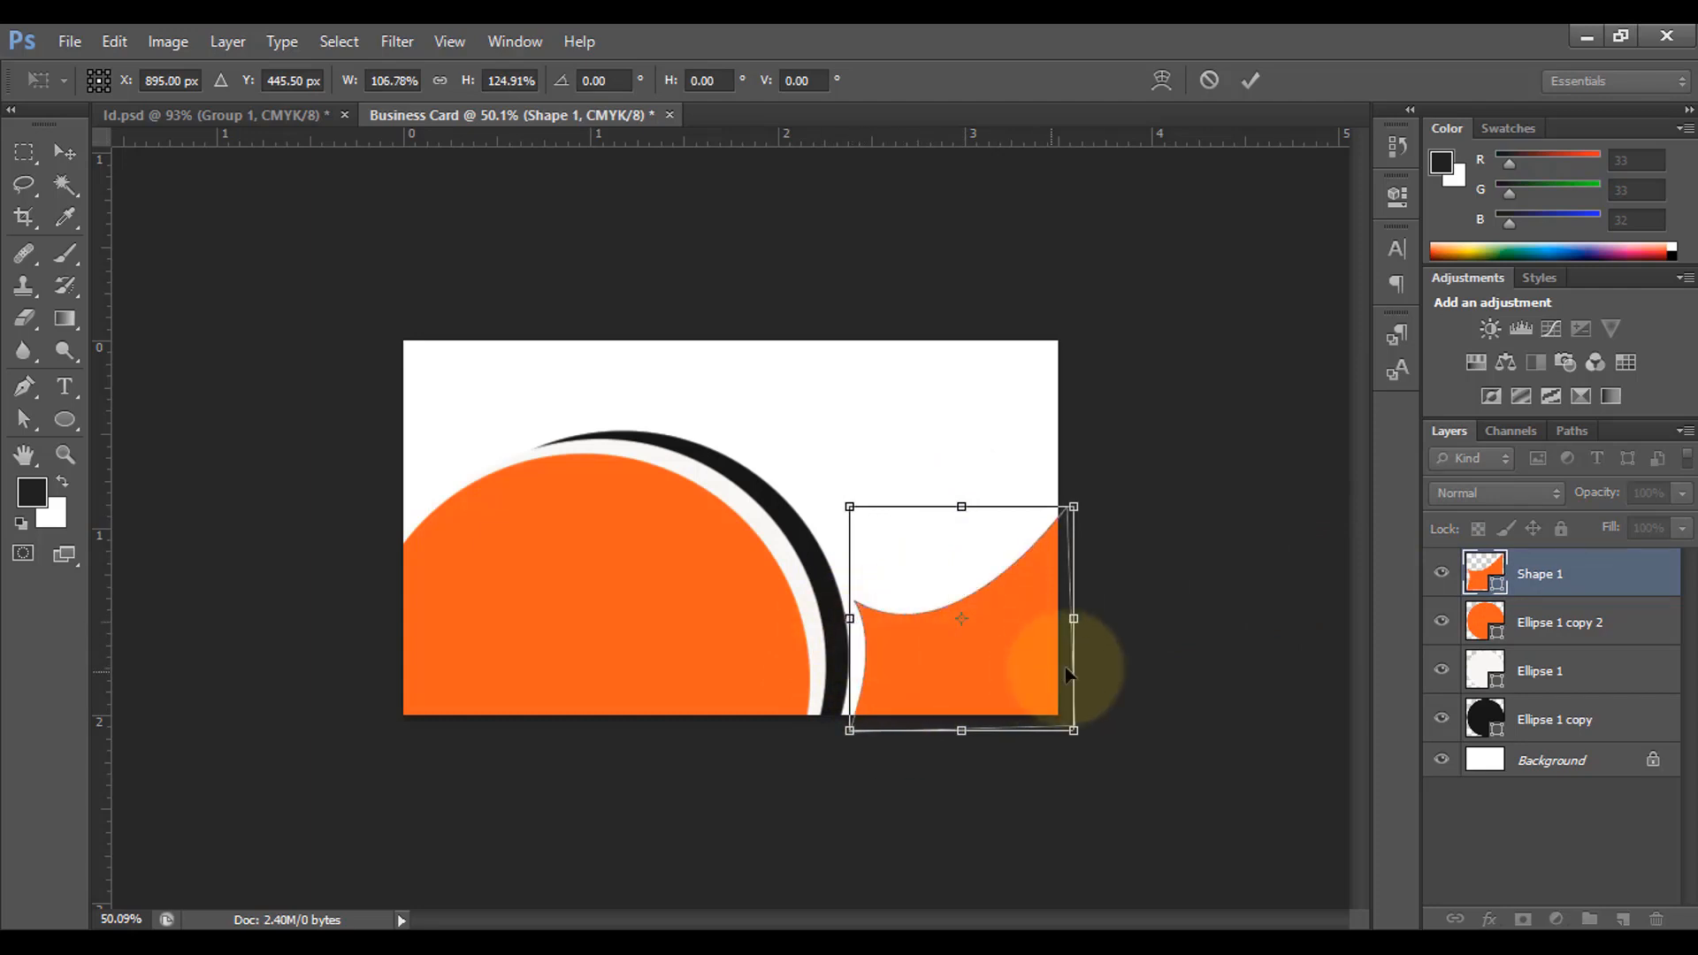
click(1248, 82)
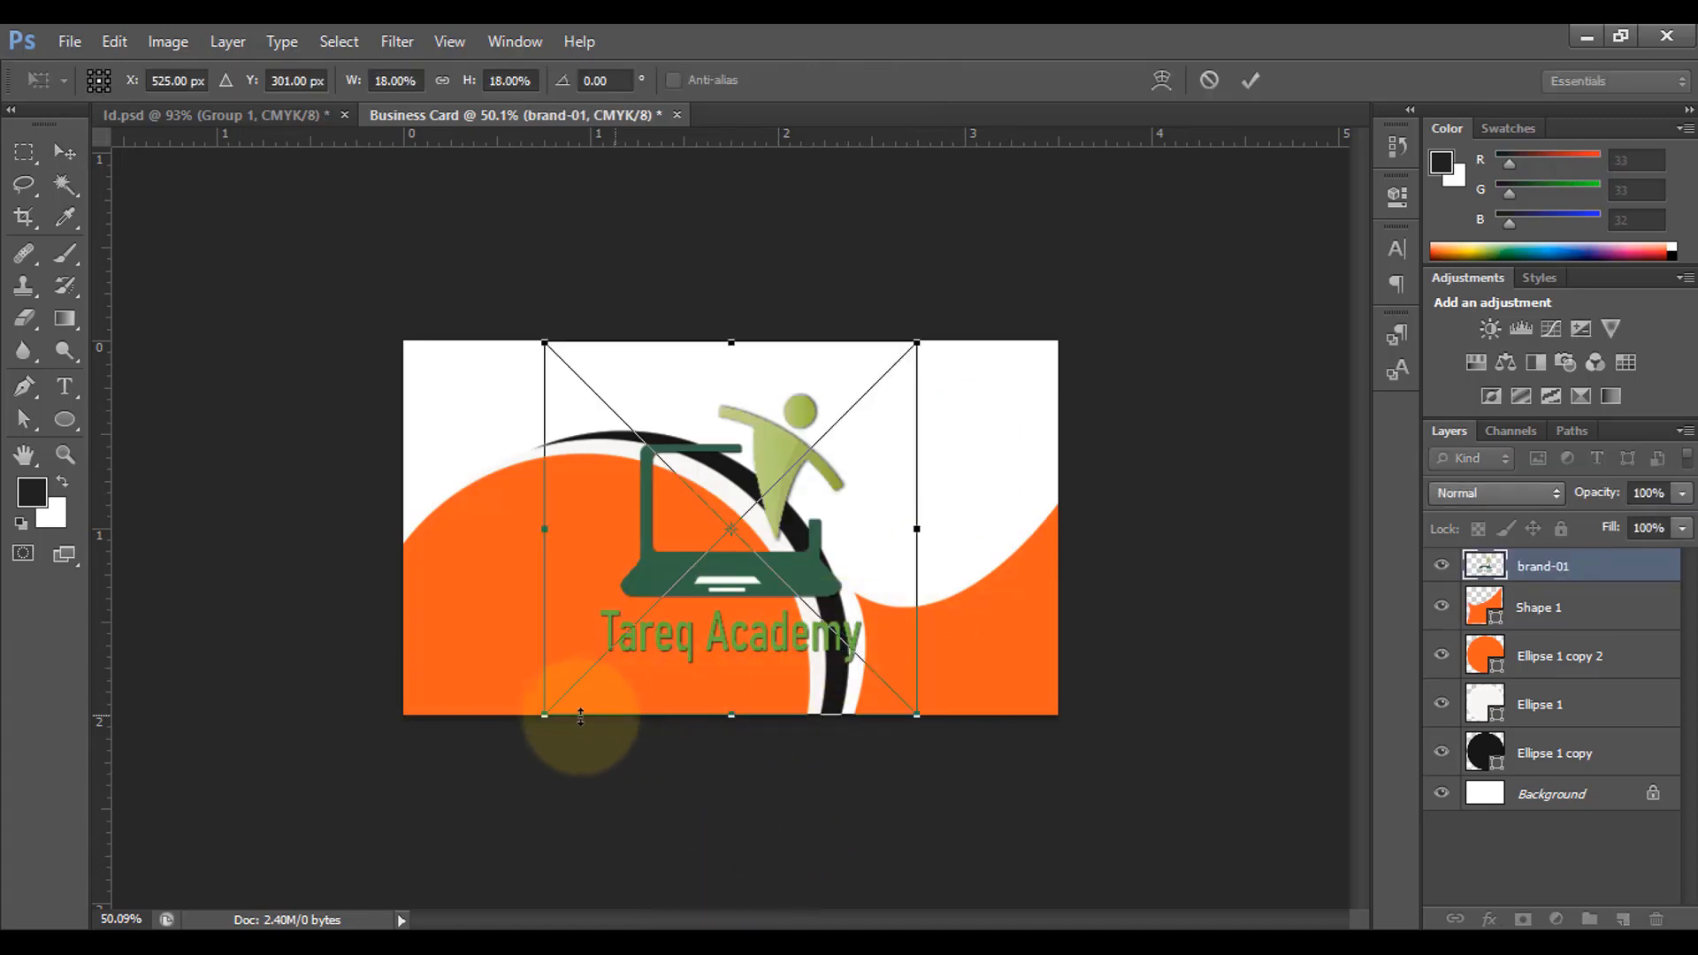
Step: Shrink the brand-01 logo to about 7% and set it in the top-right corner
drag(545, 715, 957, 485)
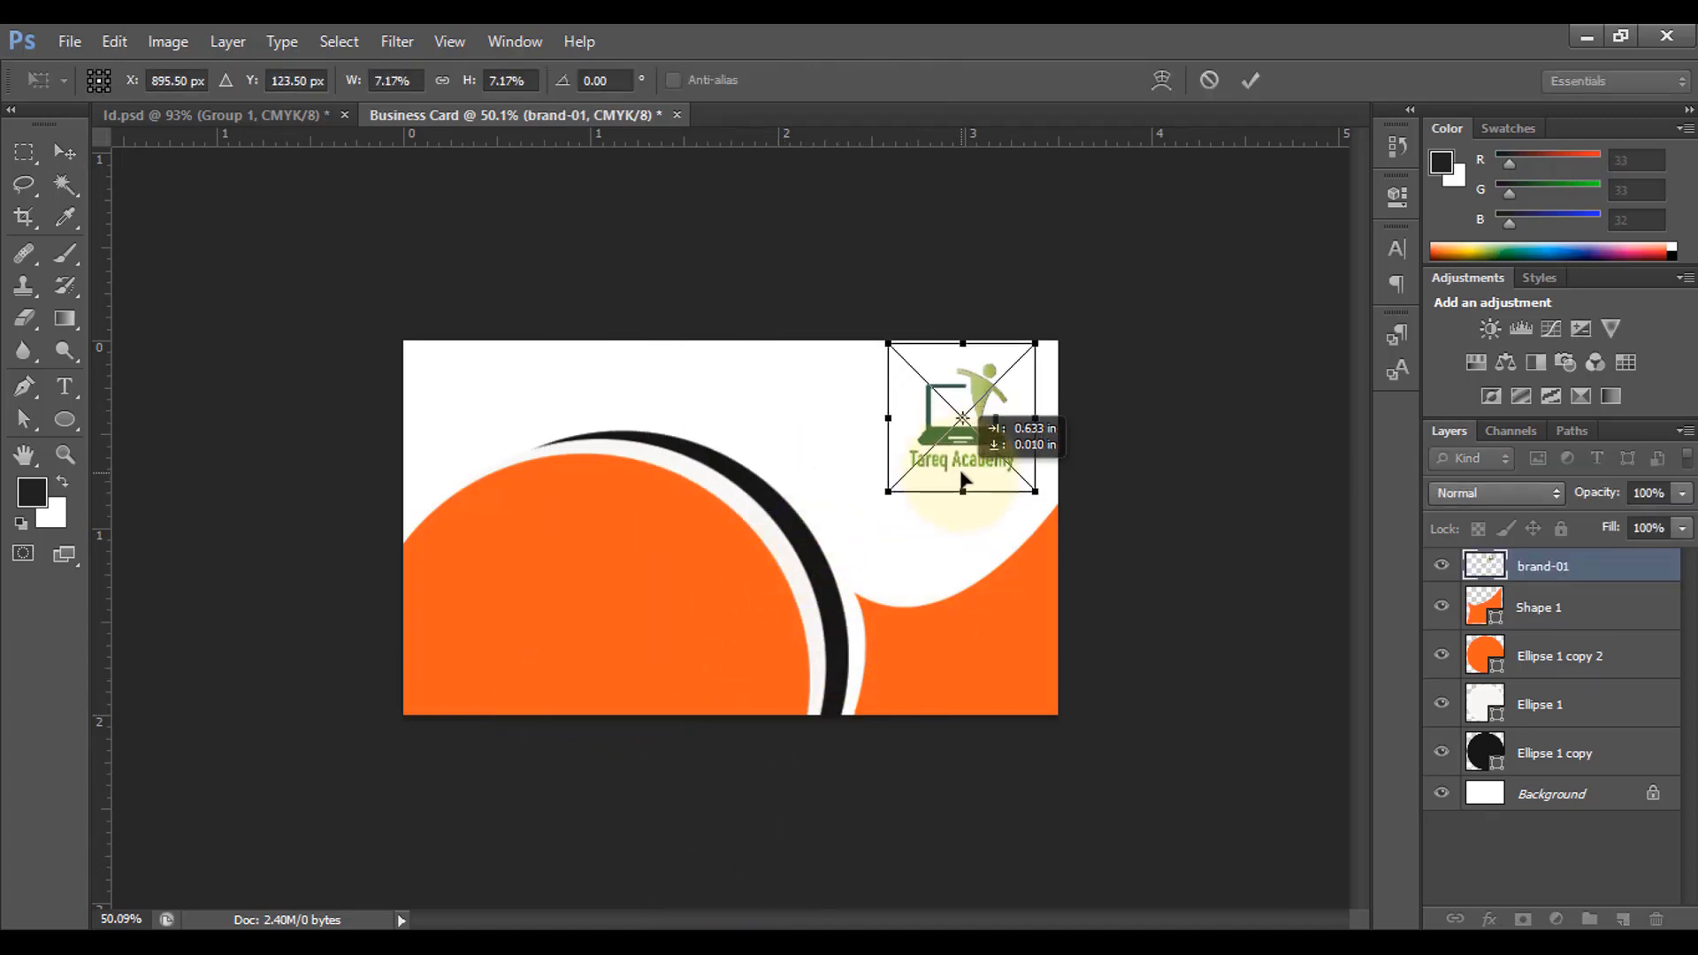
click(1249, 80)
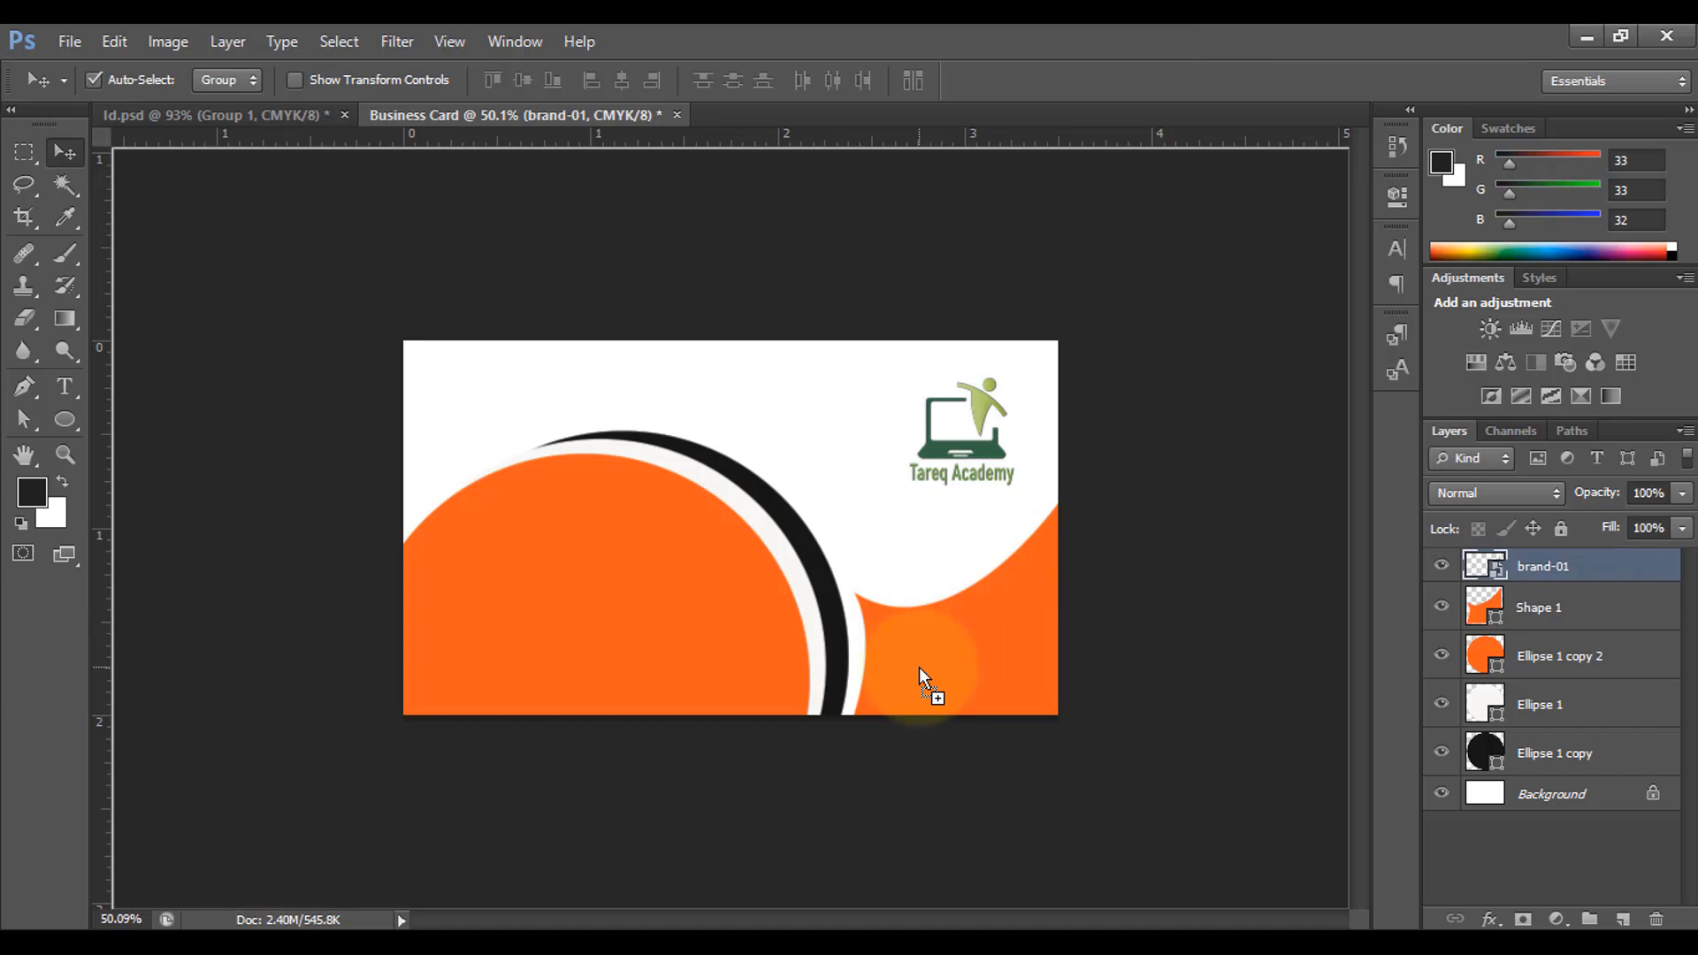
Step: Place the qr-code image at 8.44% in the orange lower-right corner, then nudge the logo right
drag(920, 667, 919, 666)
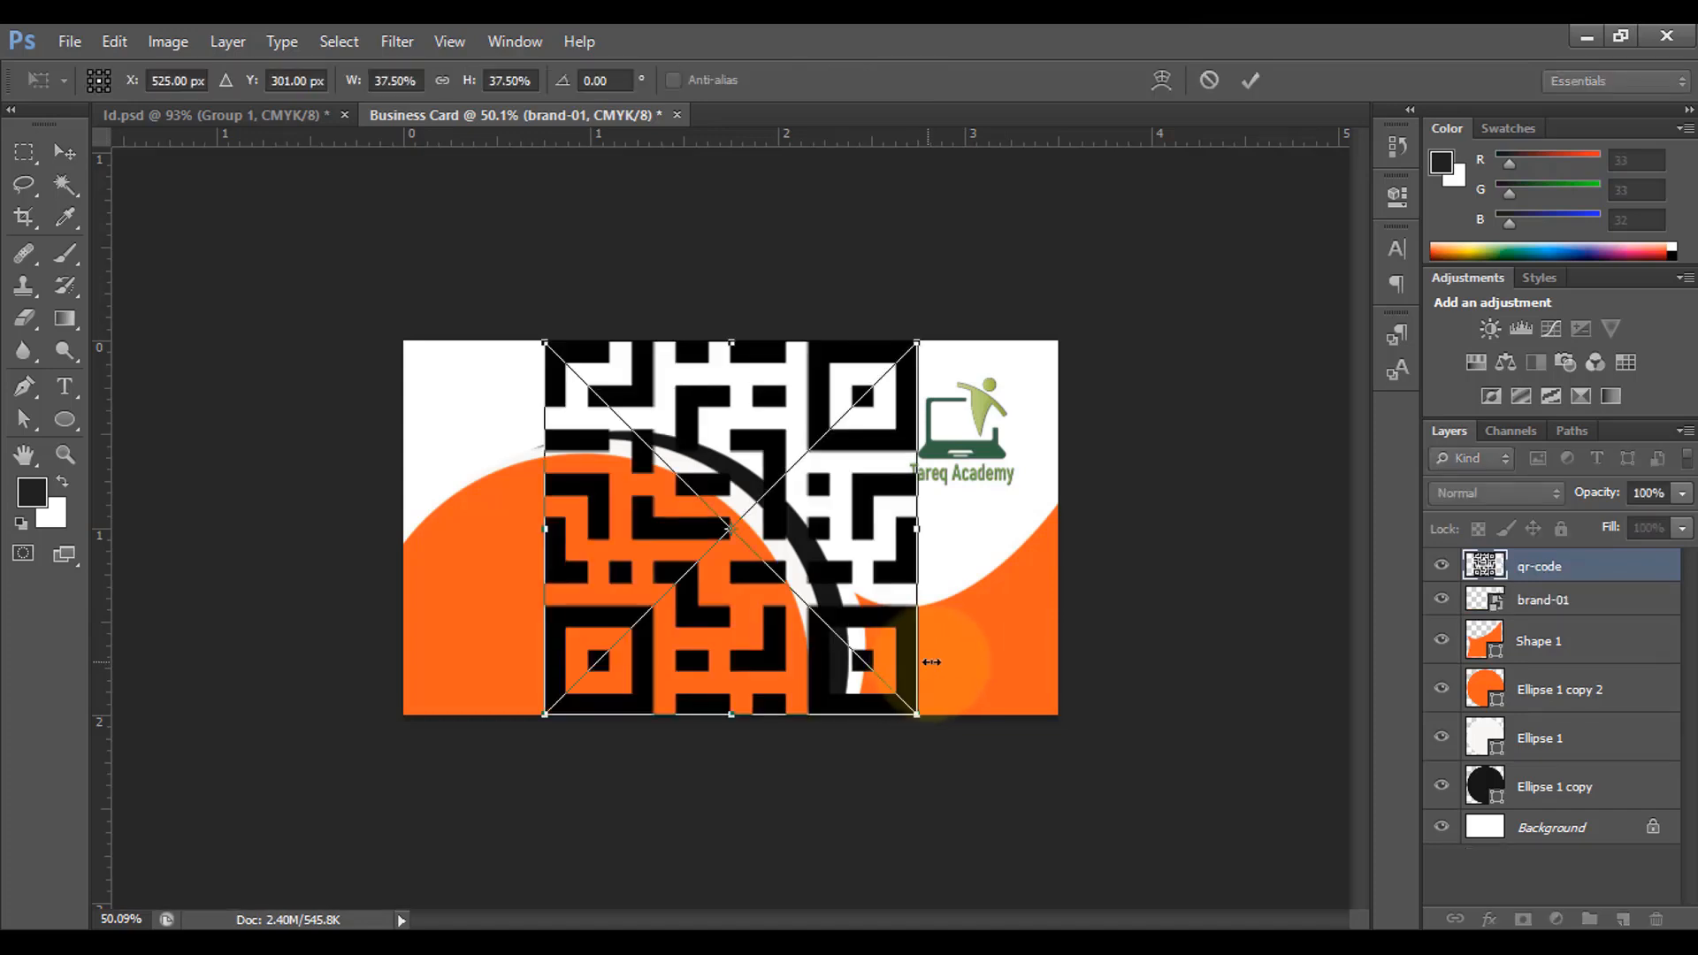
drag(545, 343, 807, 607)
drag(875, 680, 991, 678)
drag(1040, 595, 1014, 623)
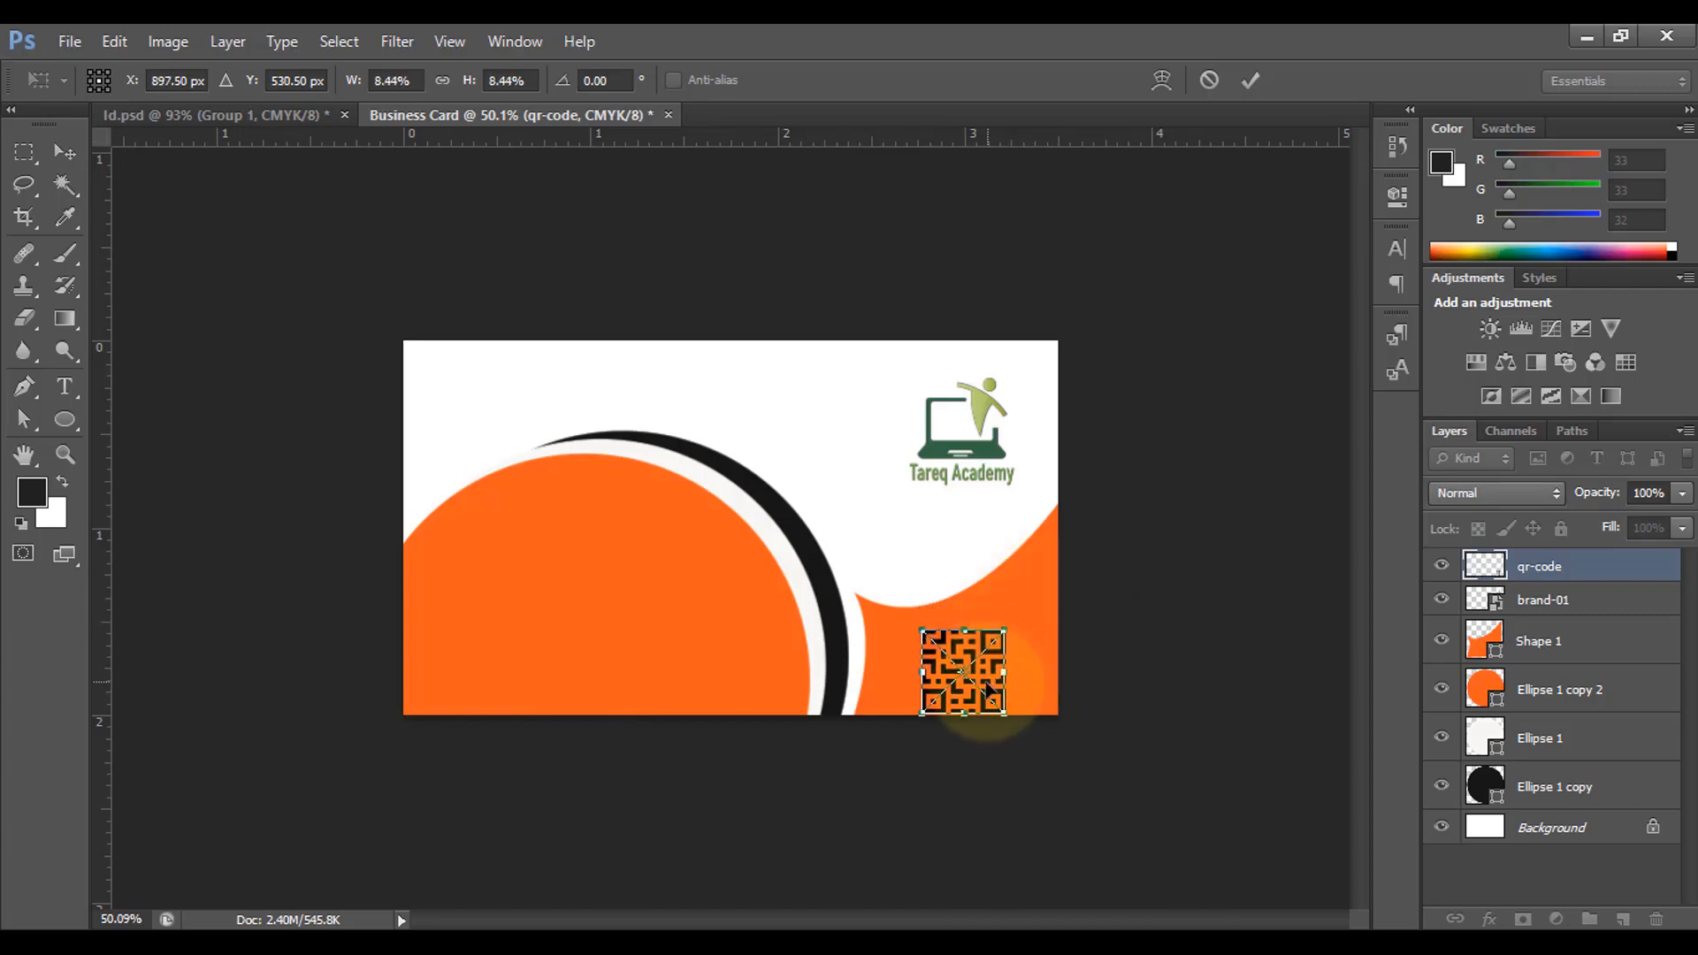
mouse_move(987, 682)
mouse_down()
mouse_move(1018, 665)
mouse_move(1000, 665)
mouse_up()
click(1241, 81)
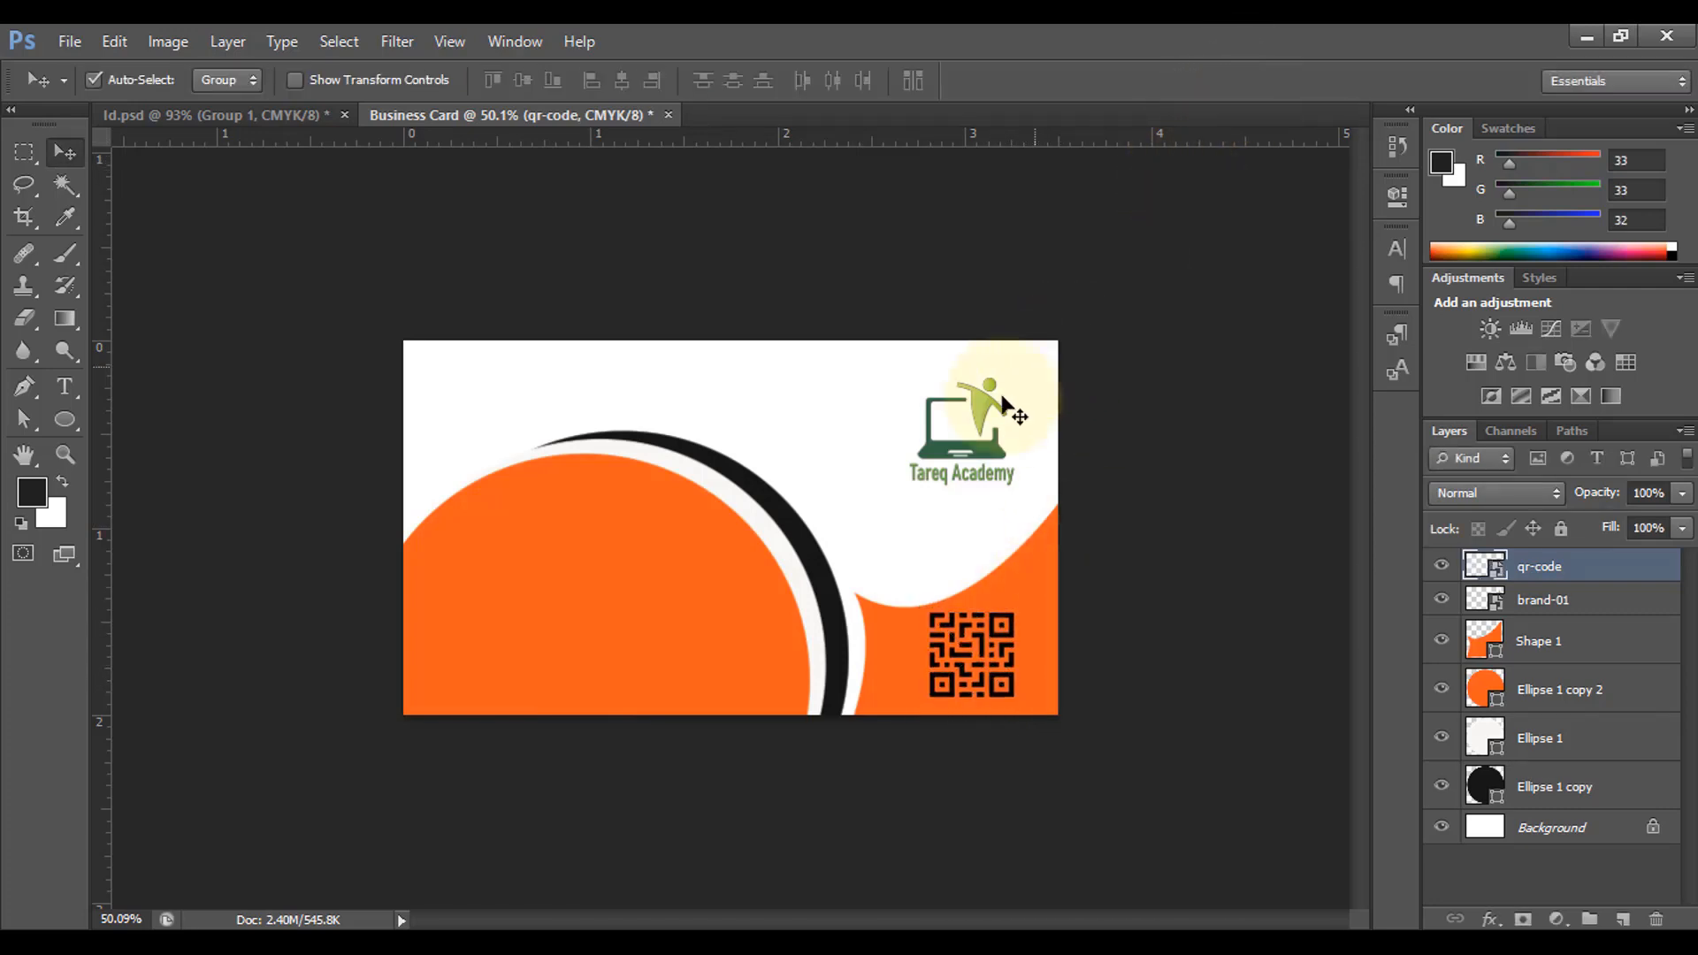
drag(971, 432, 981, 431)
click(883, 555)
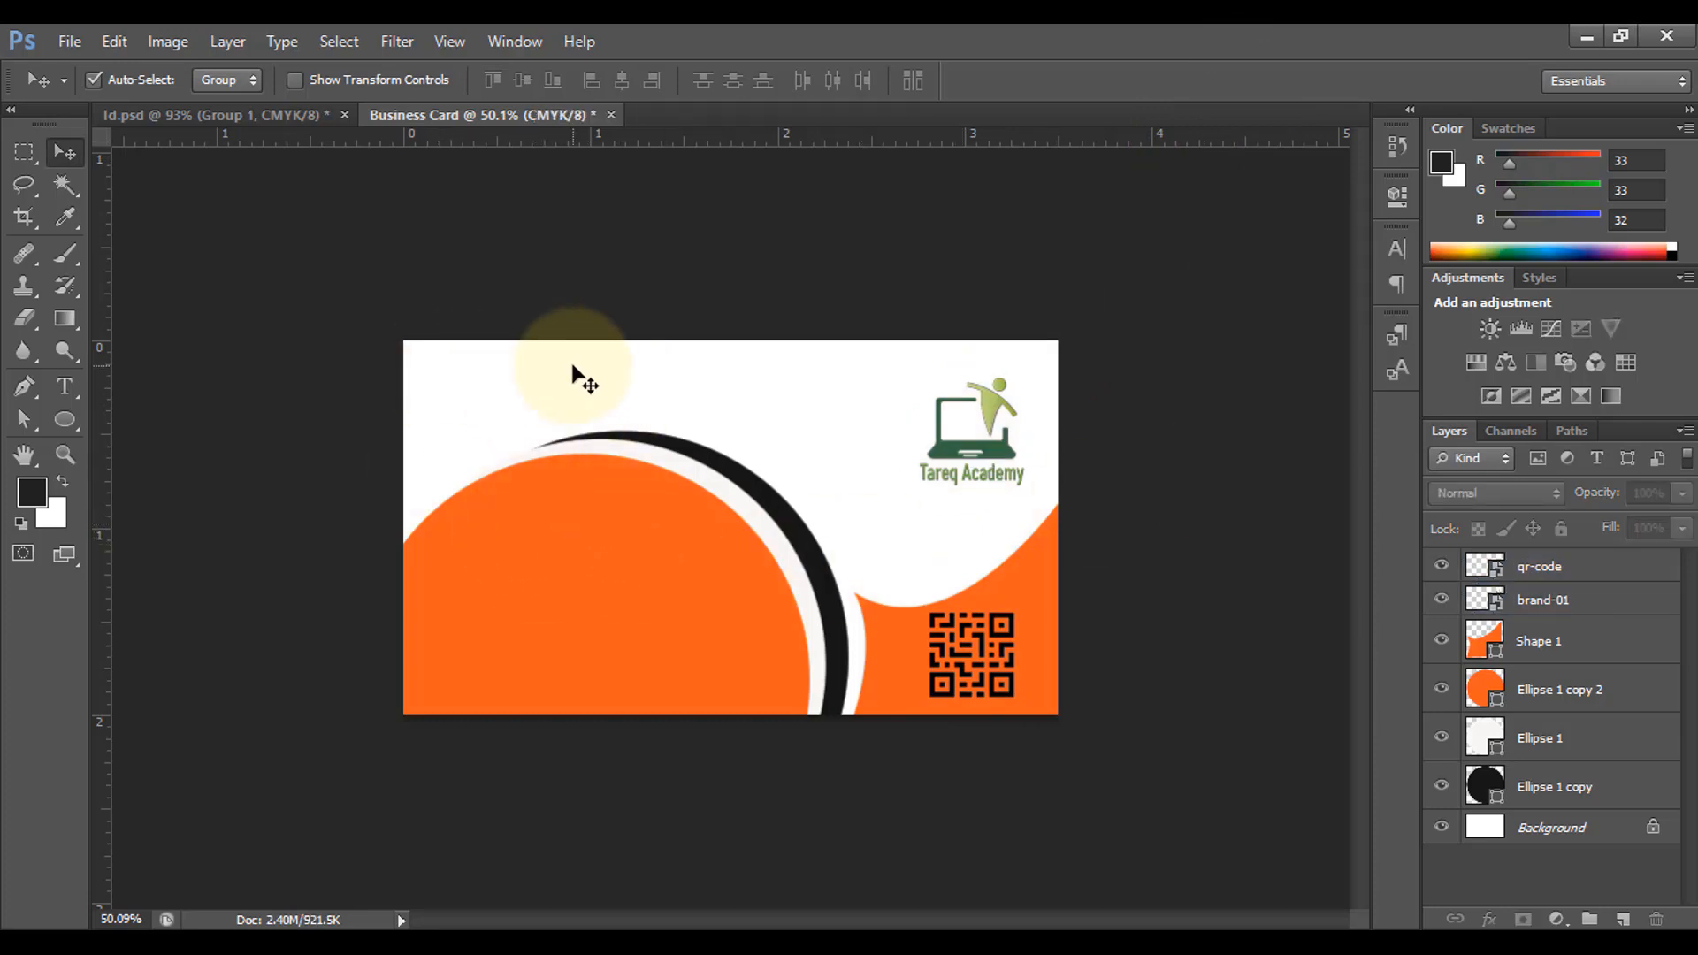
Step: Type the cardholder's name in Broadway 24 pt near the card's top-left
click(74, 376)
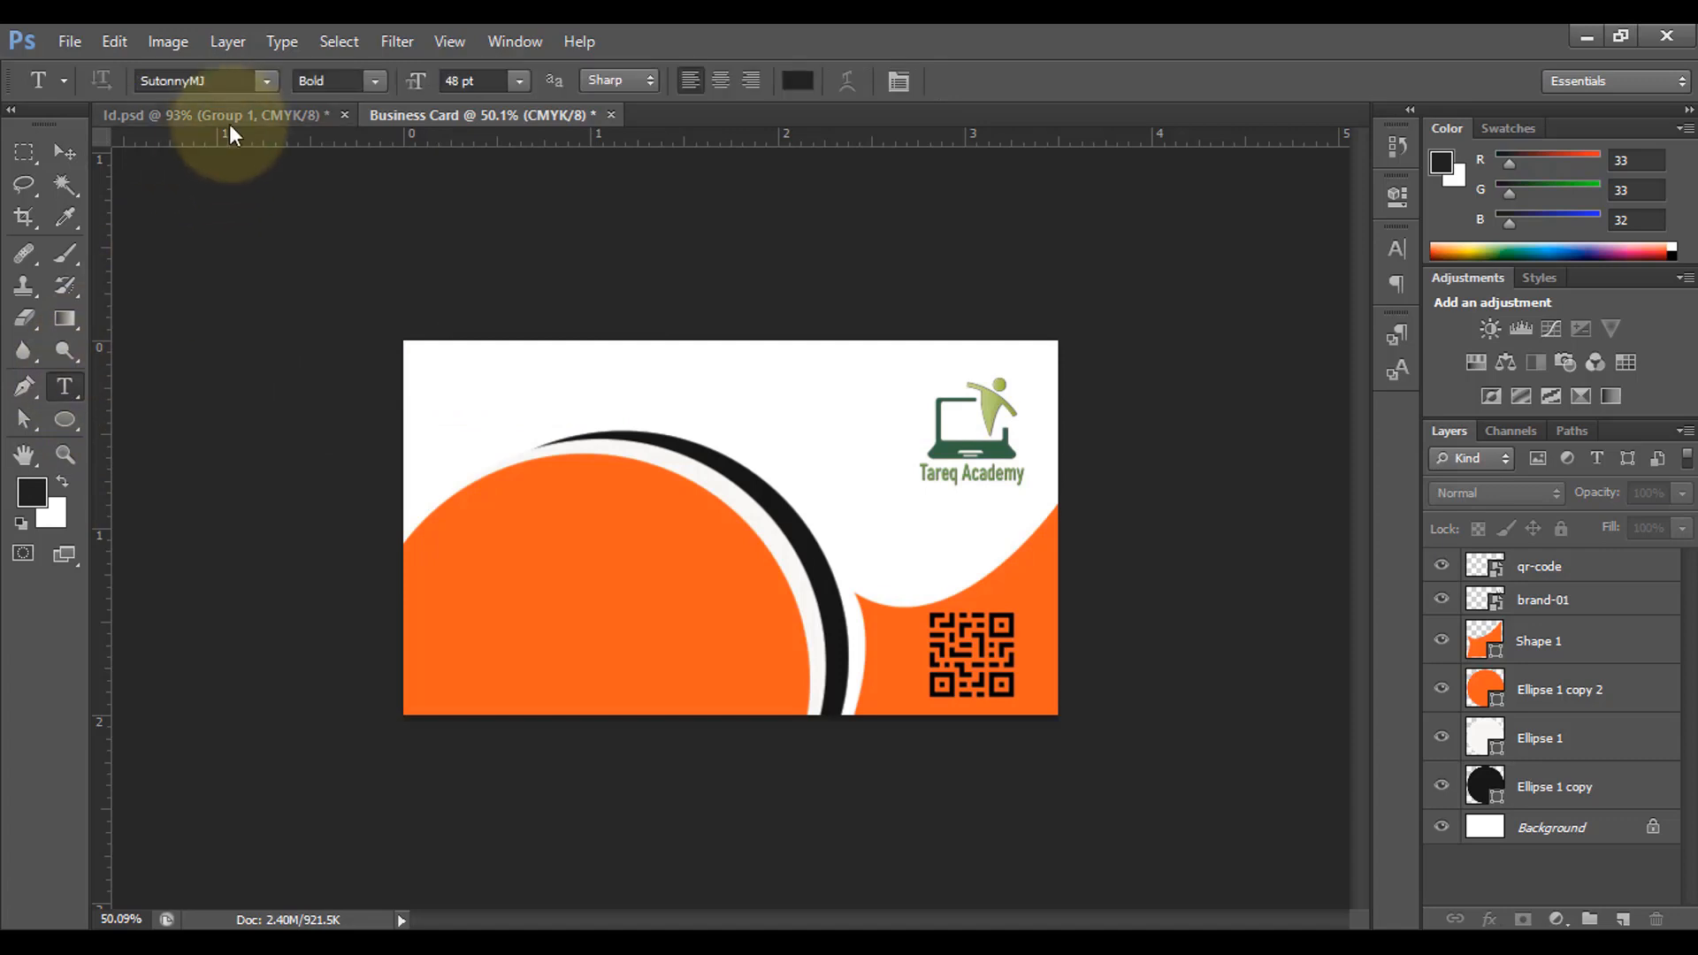
click(265, 81)
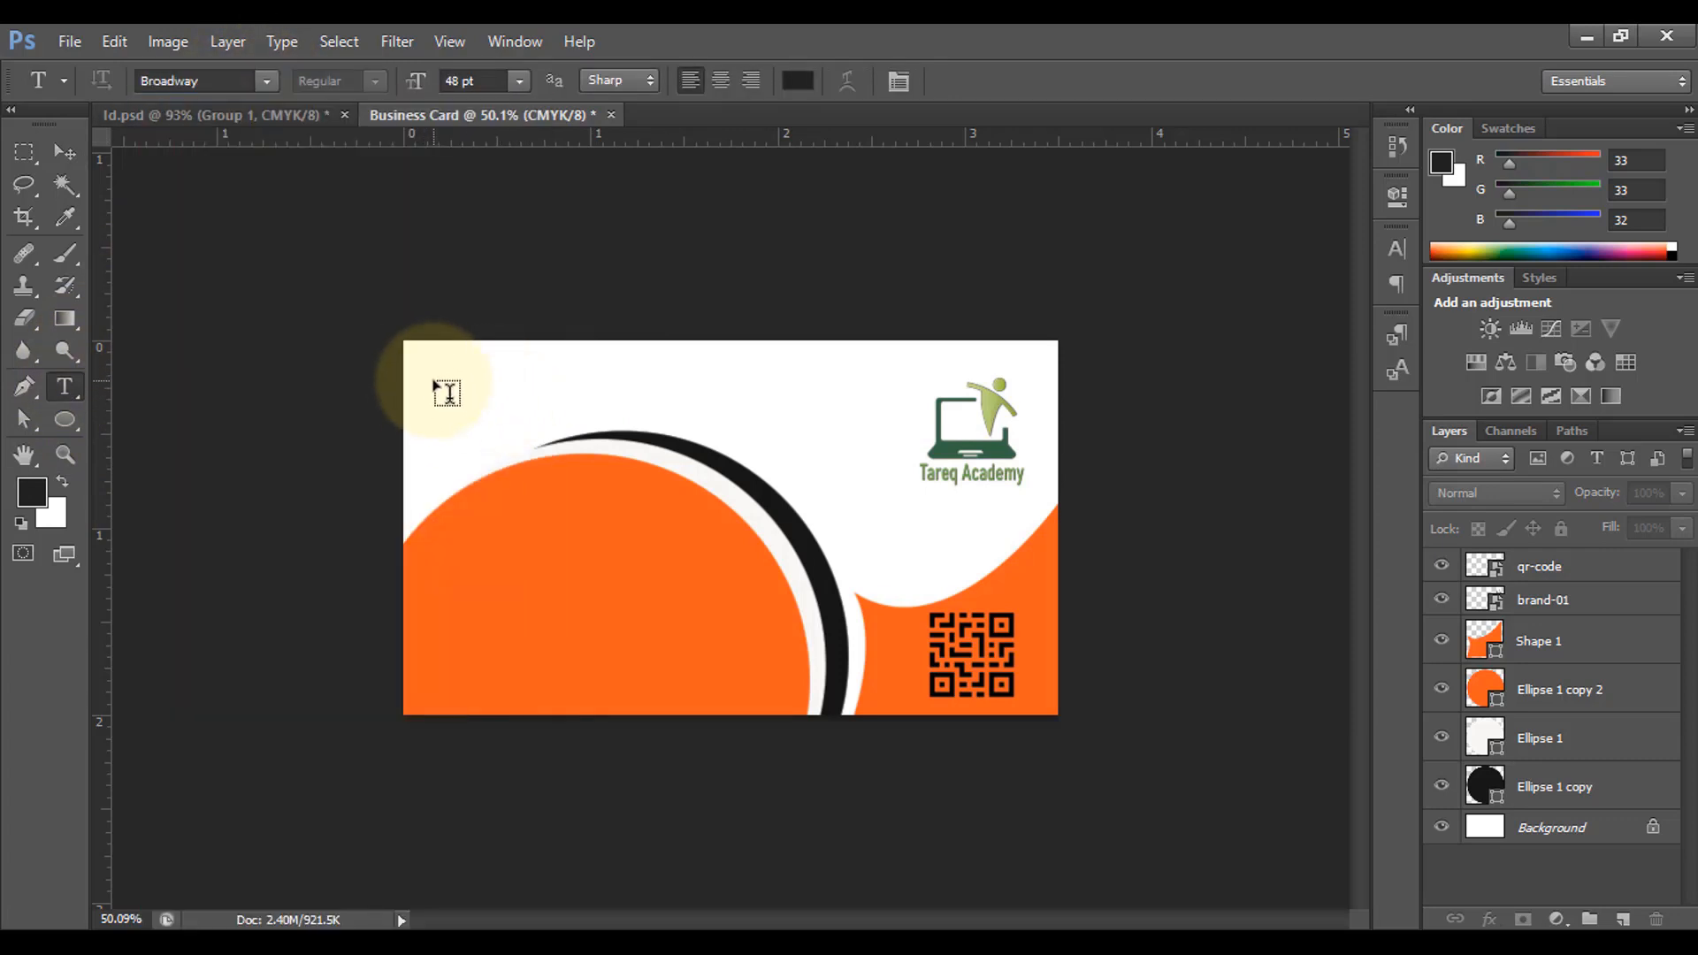
click(433, 386)
click(519, 80)
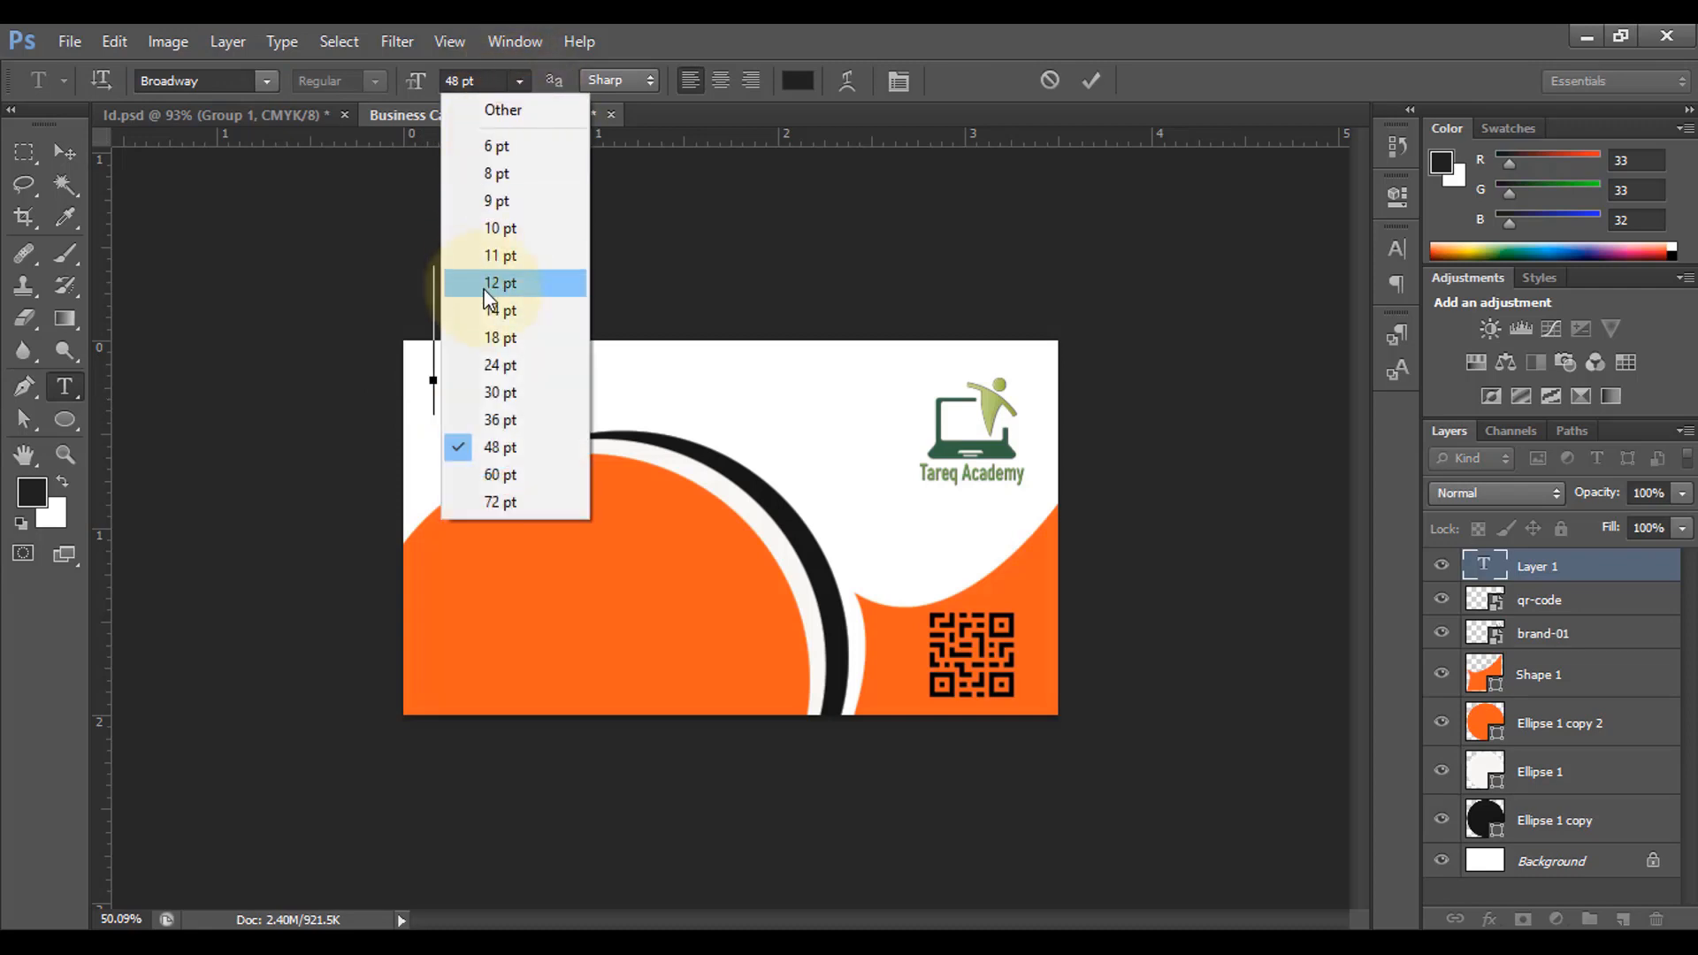
click(500, 365)
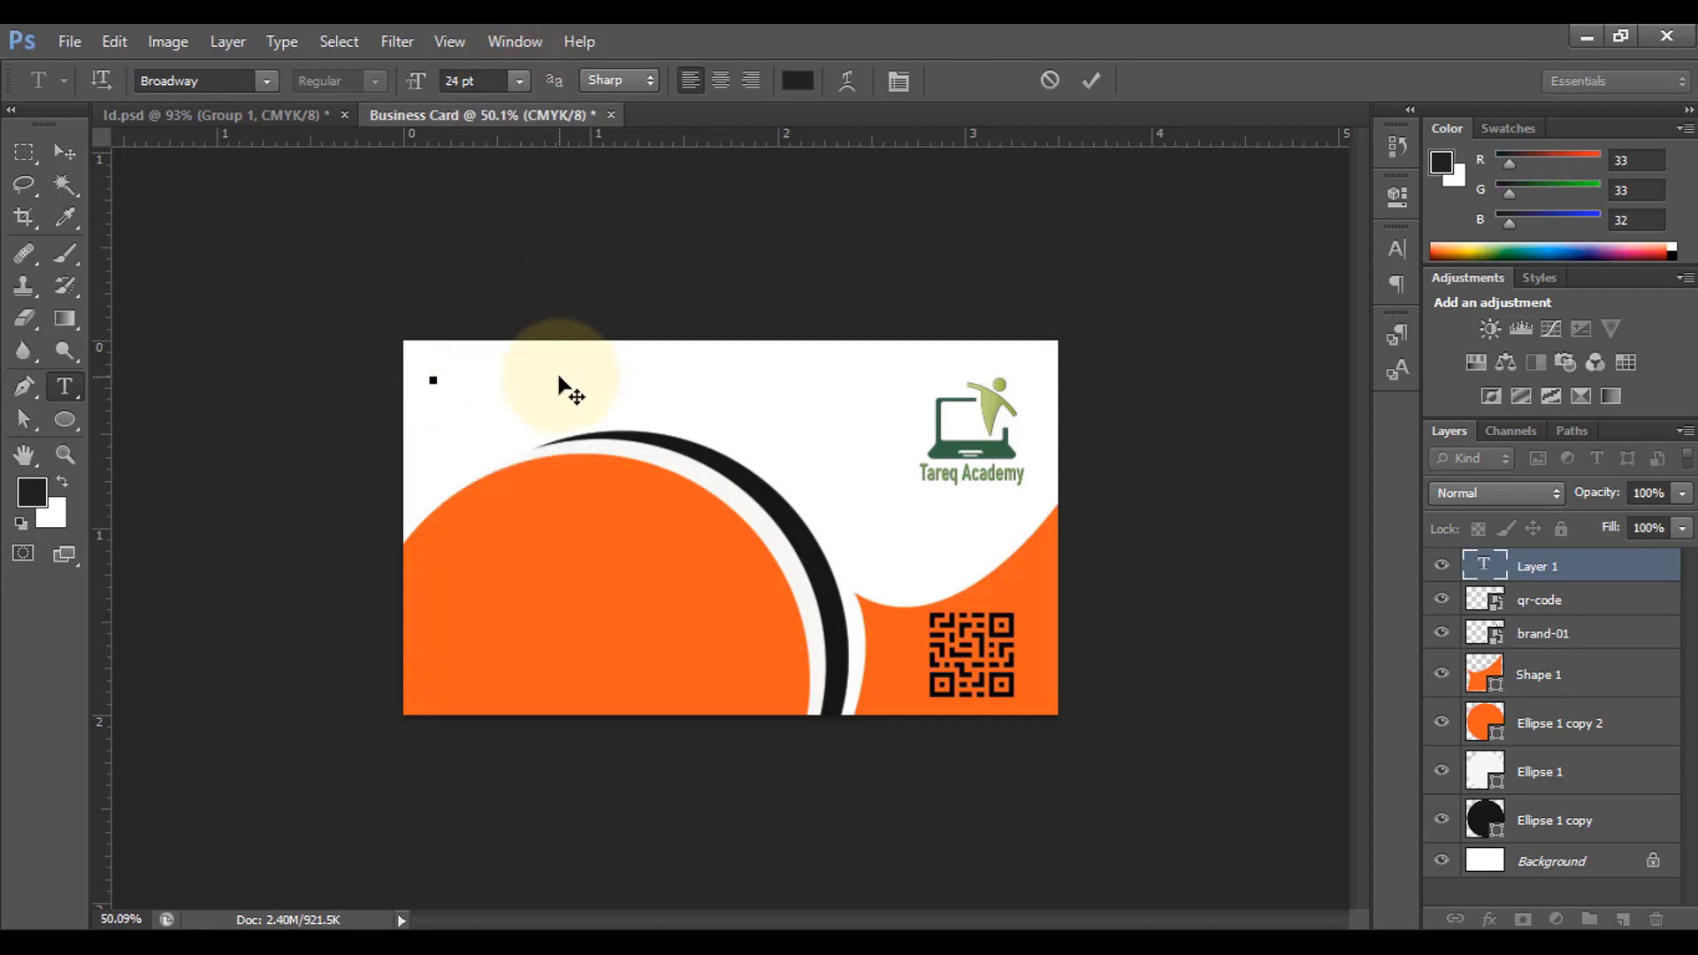
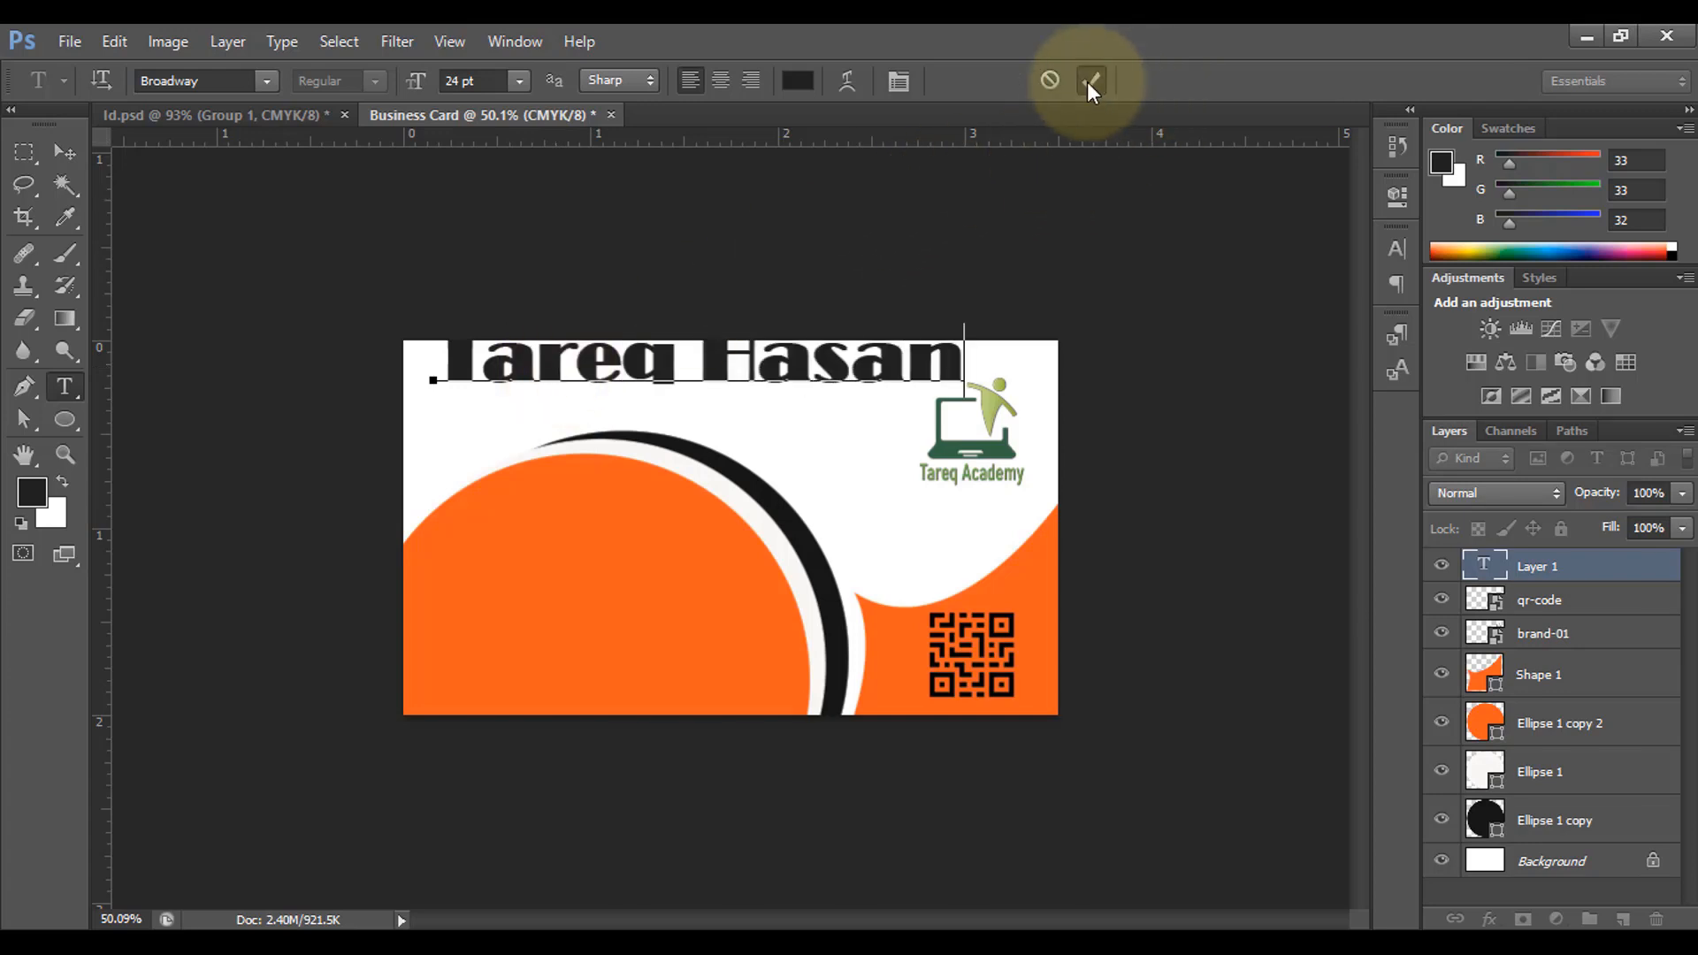
click(1087, 81)
Step: Scale the name down to about 58% (roughly 14 pt) along the top edge
key(ctrl+t)
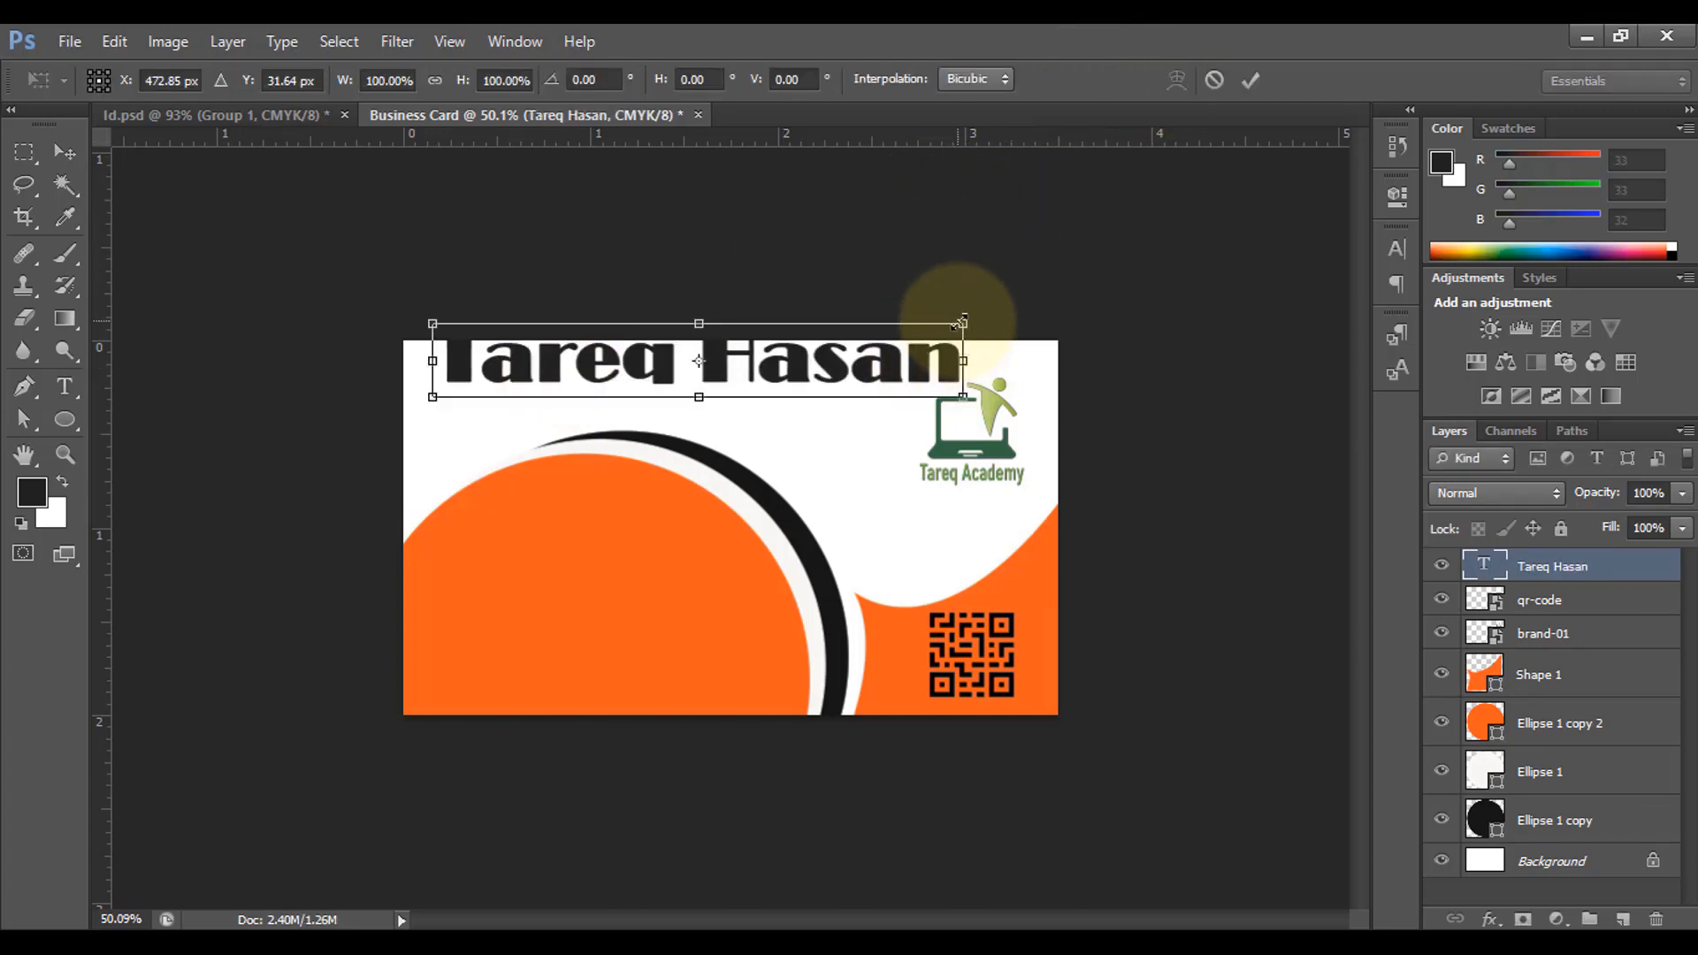
drag(963, 323, 741, 340)
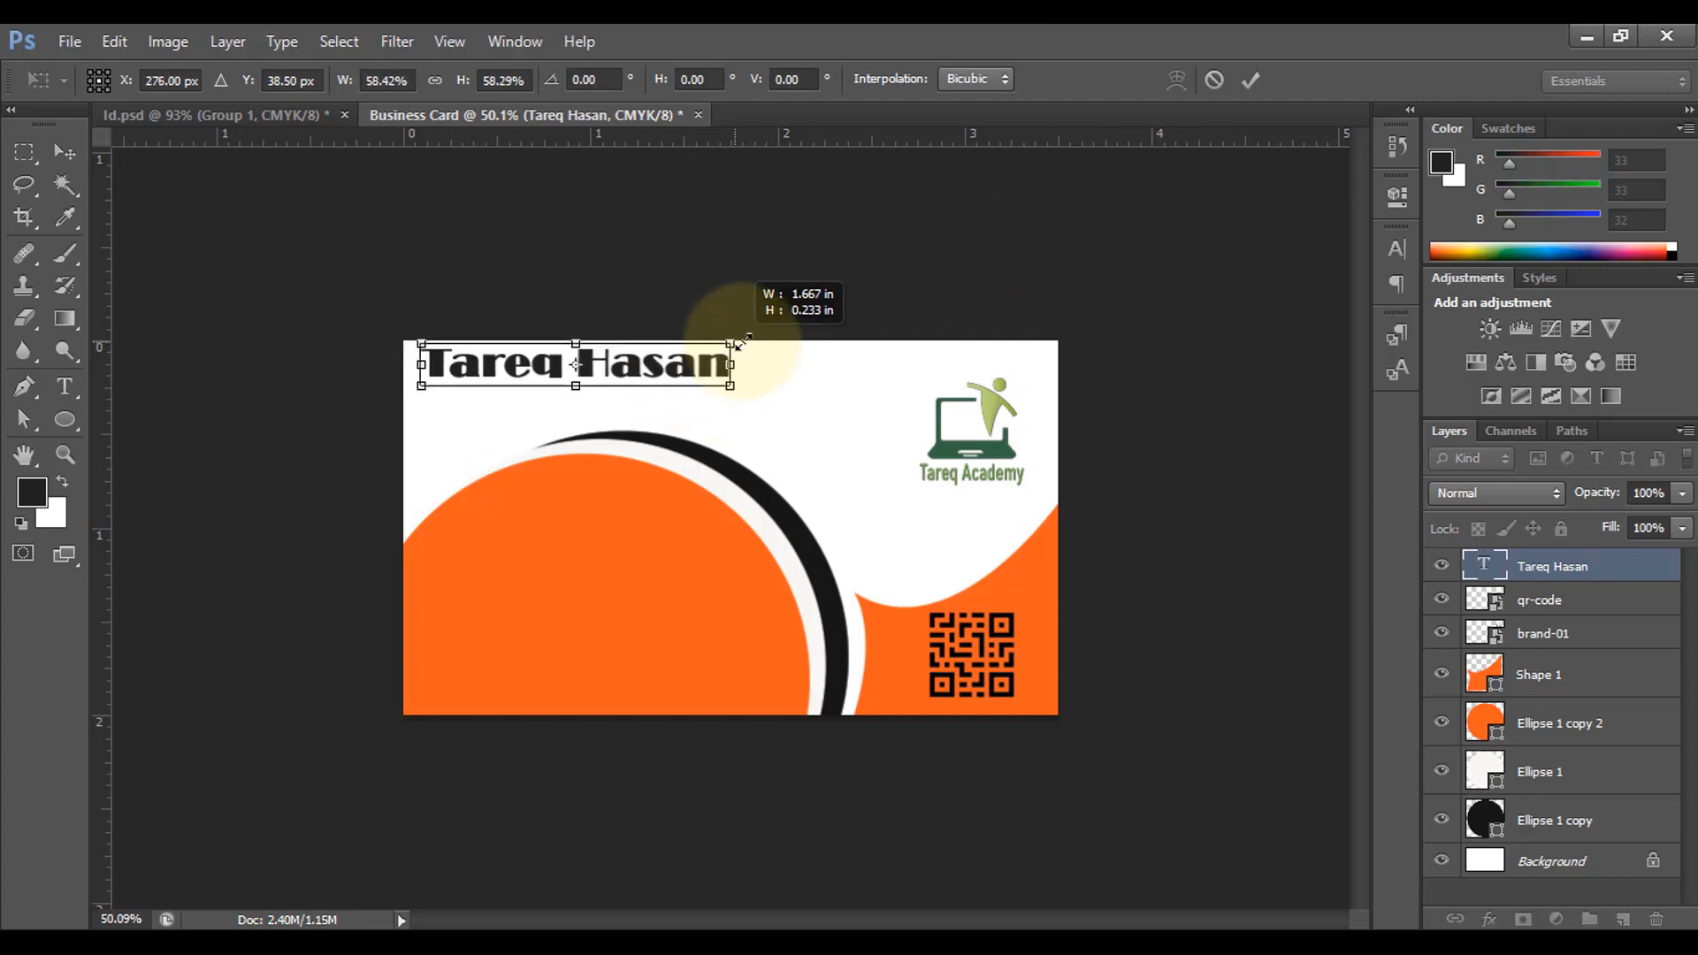
click(1251, 80)
scroll(800, 474, up, 2)
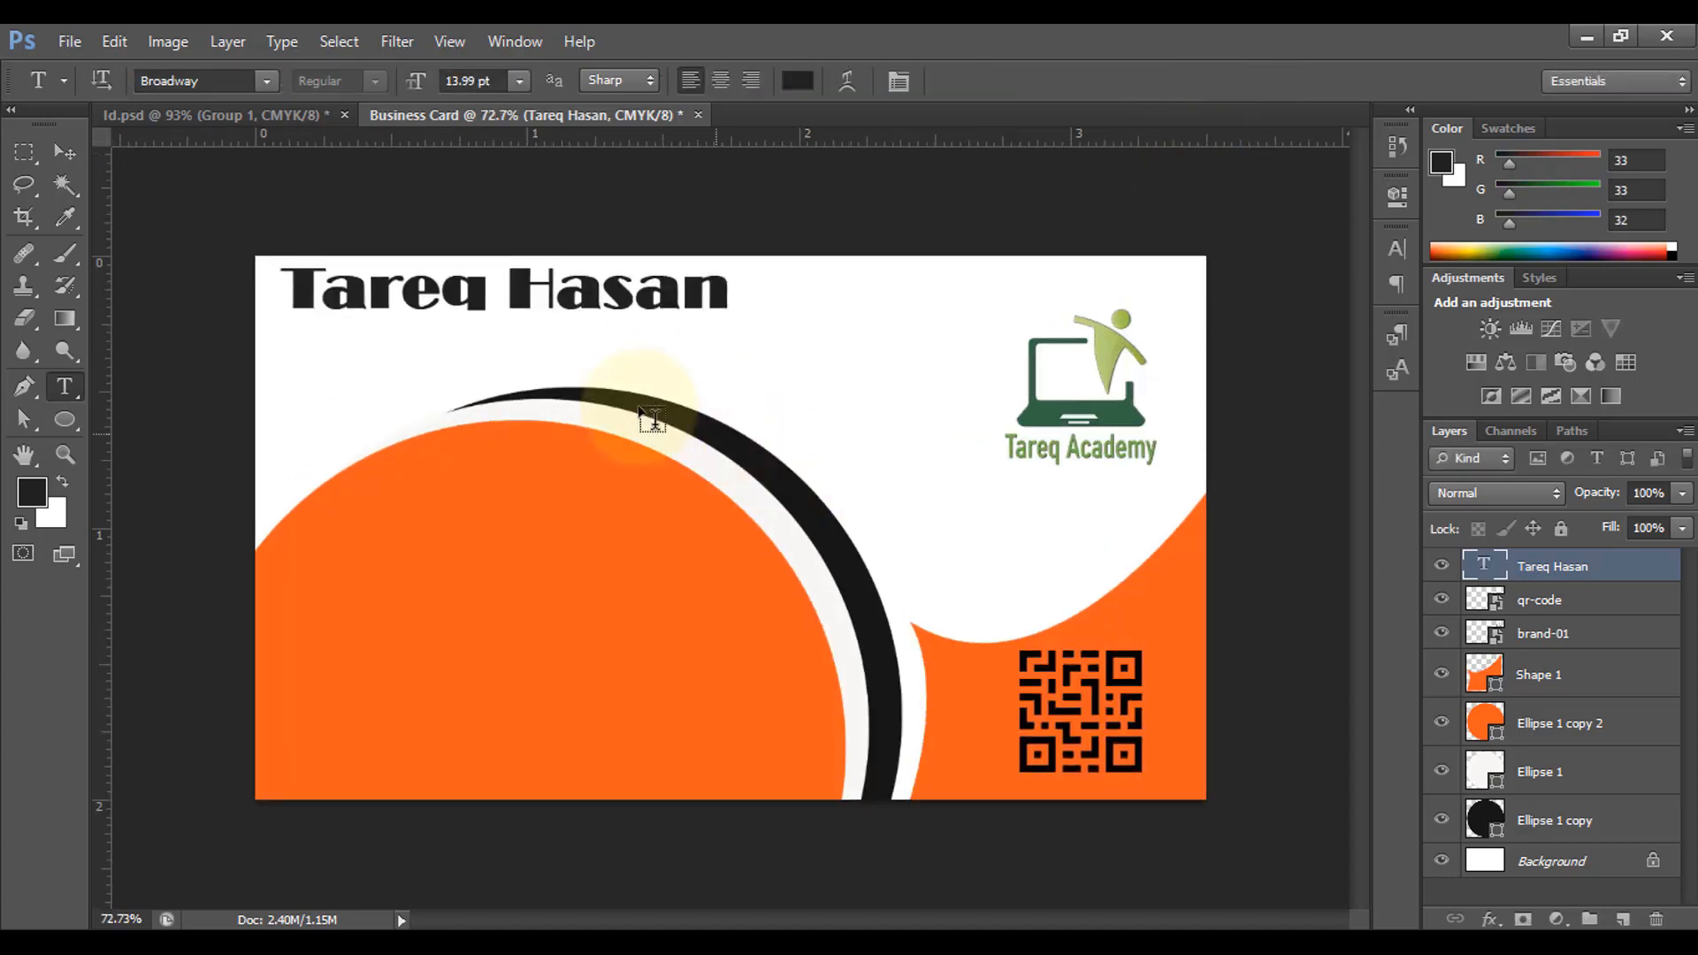
Step: Duplicate the name just below itself and retype the copy as 'Designer'
click(65, 152)
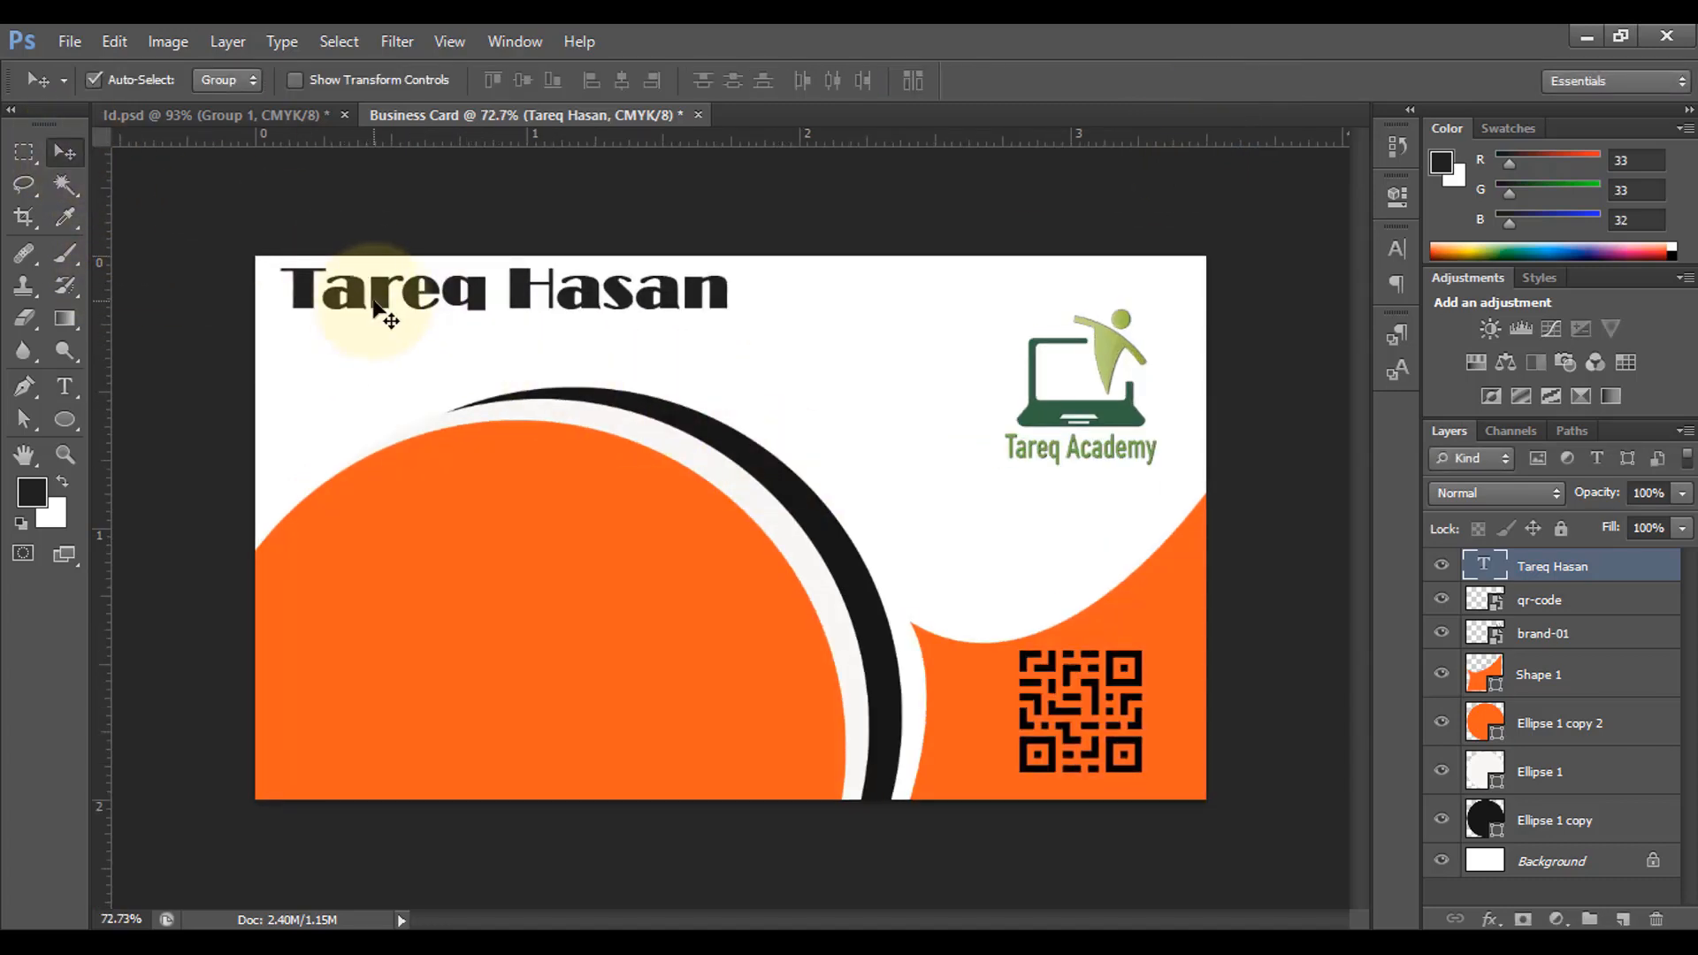
mouse_move(378, 307)
mouse_down()
mouse_move(355, 308)
mouse_move(386, 315)
mouse_up()
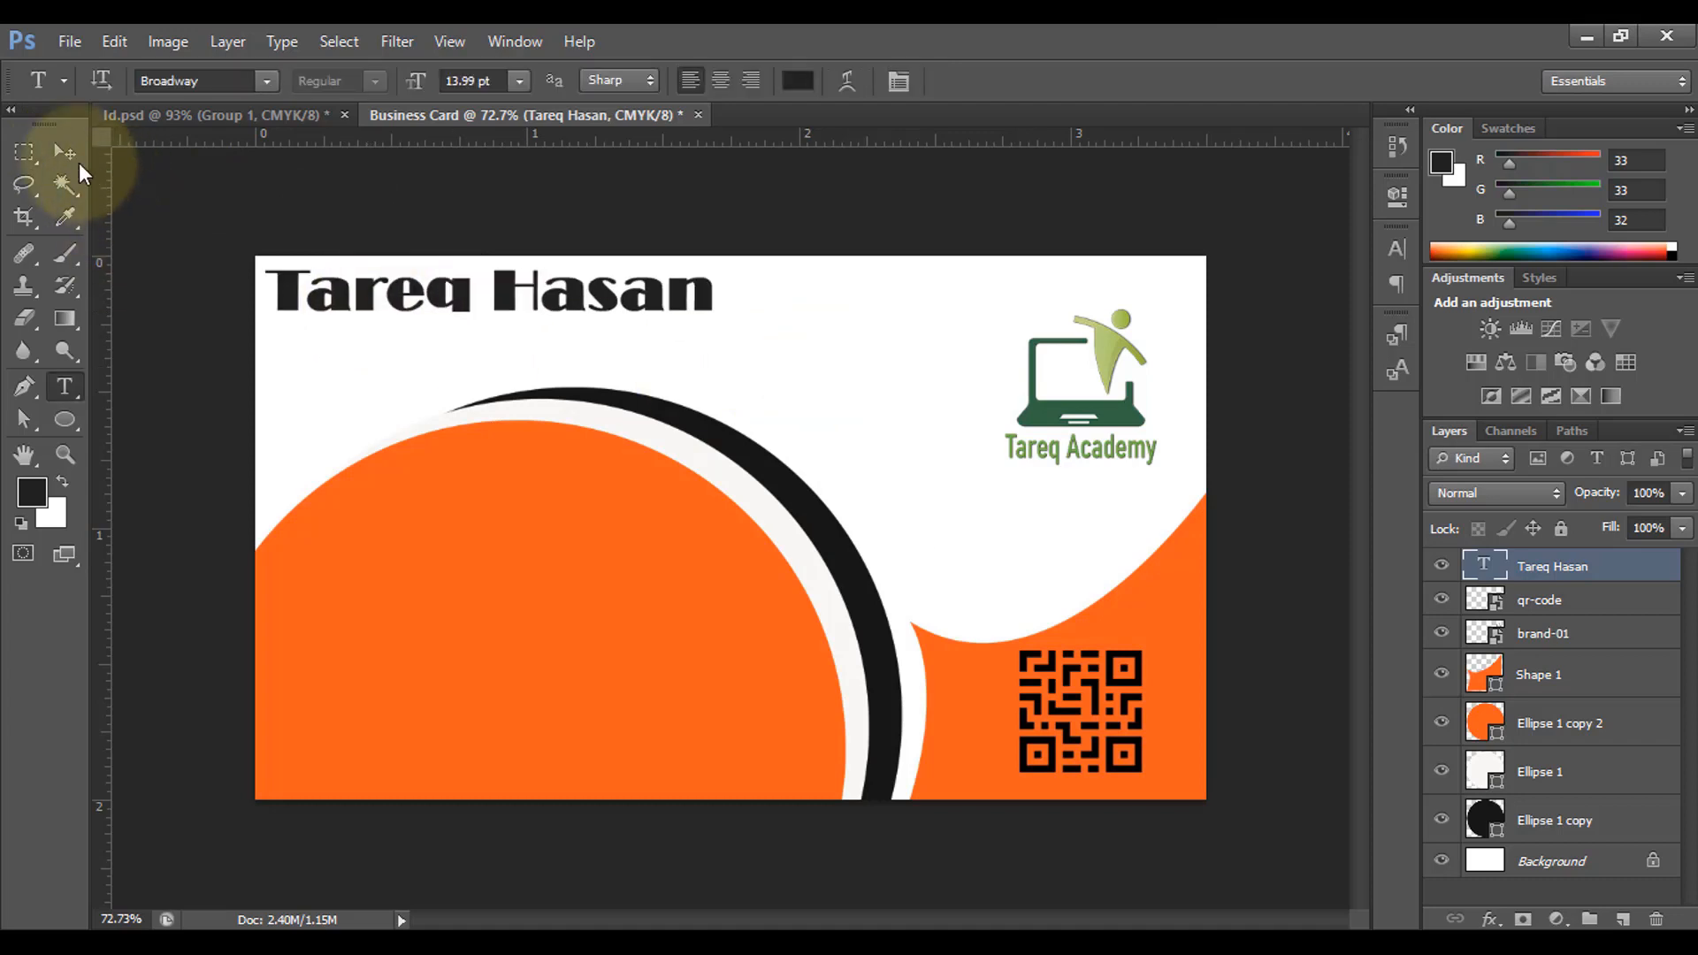
click(65, 152)
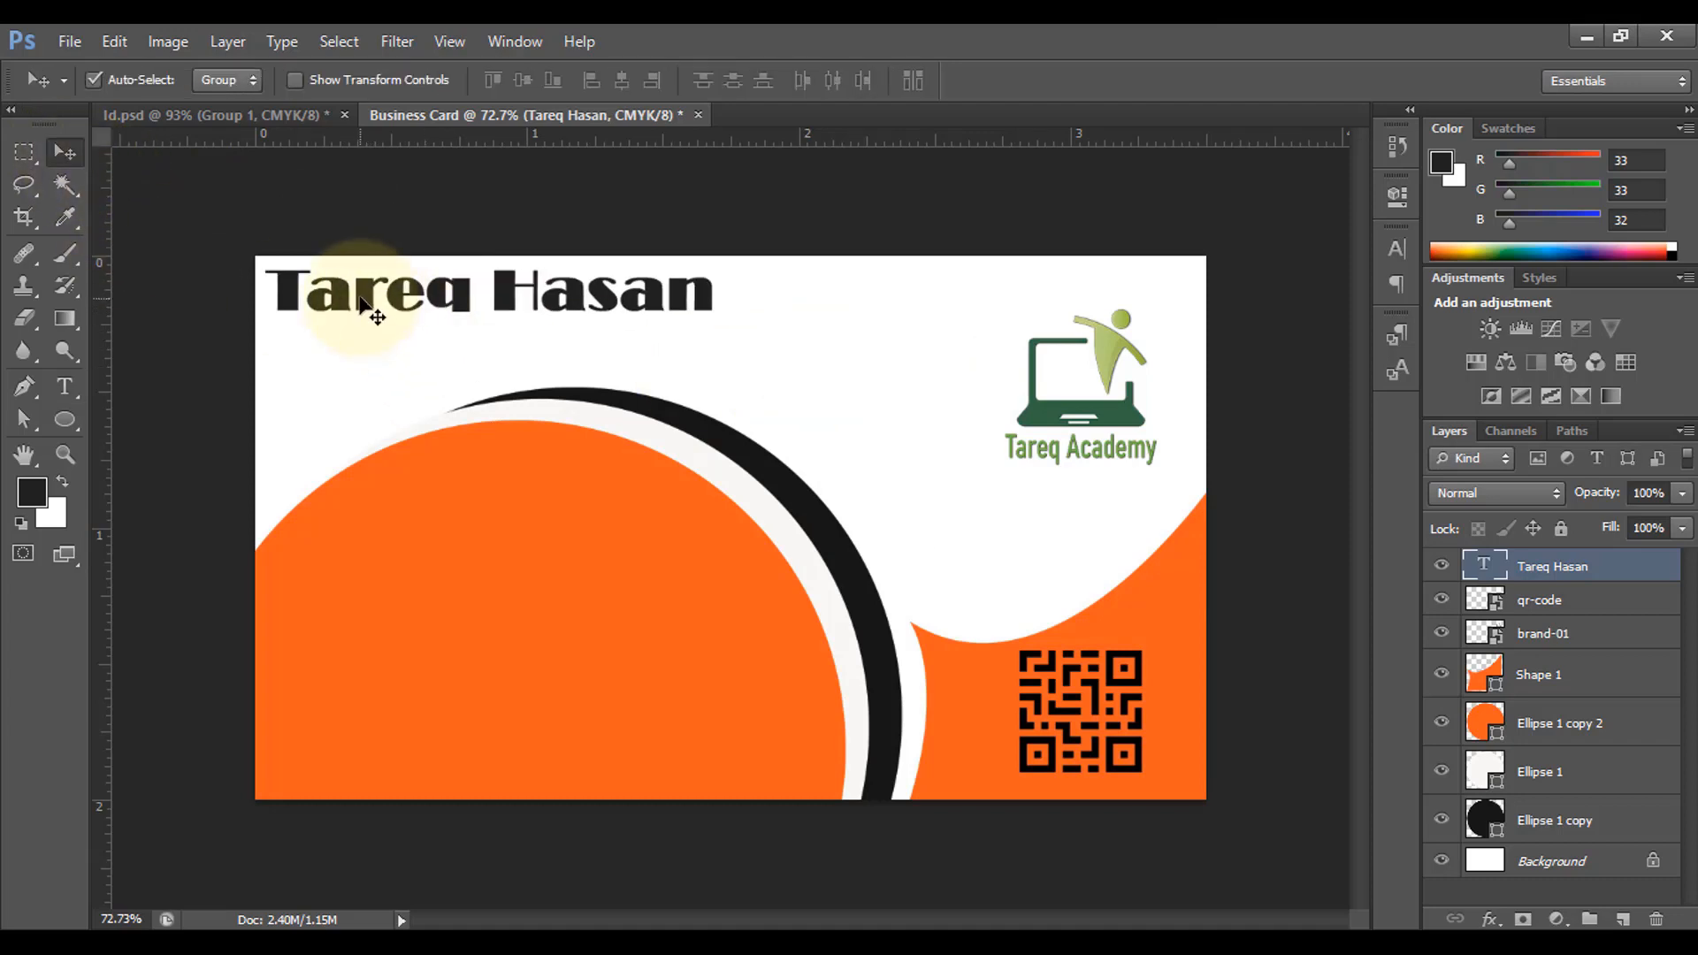
drag(360, 319, 786, 348)
click(65, 386)
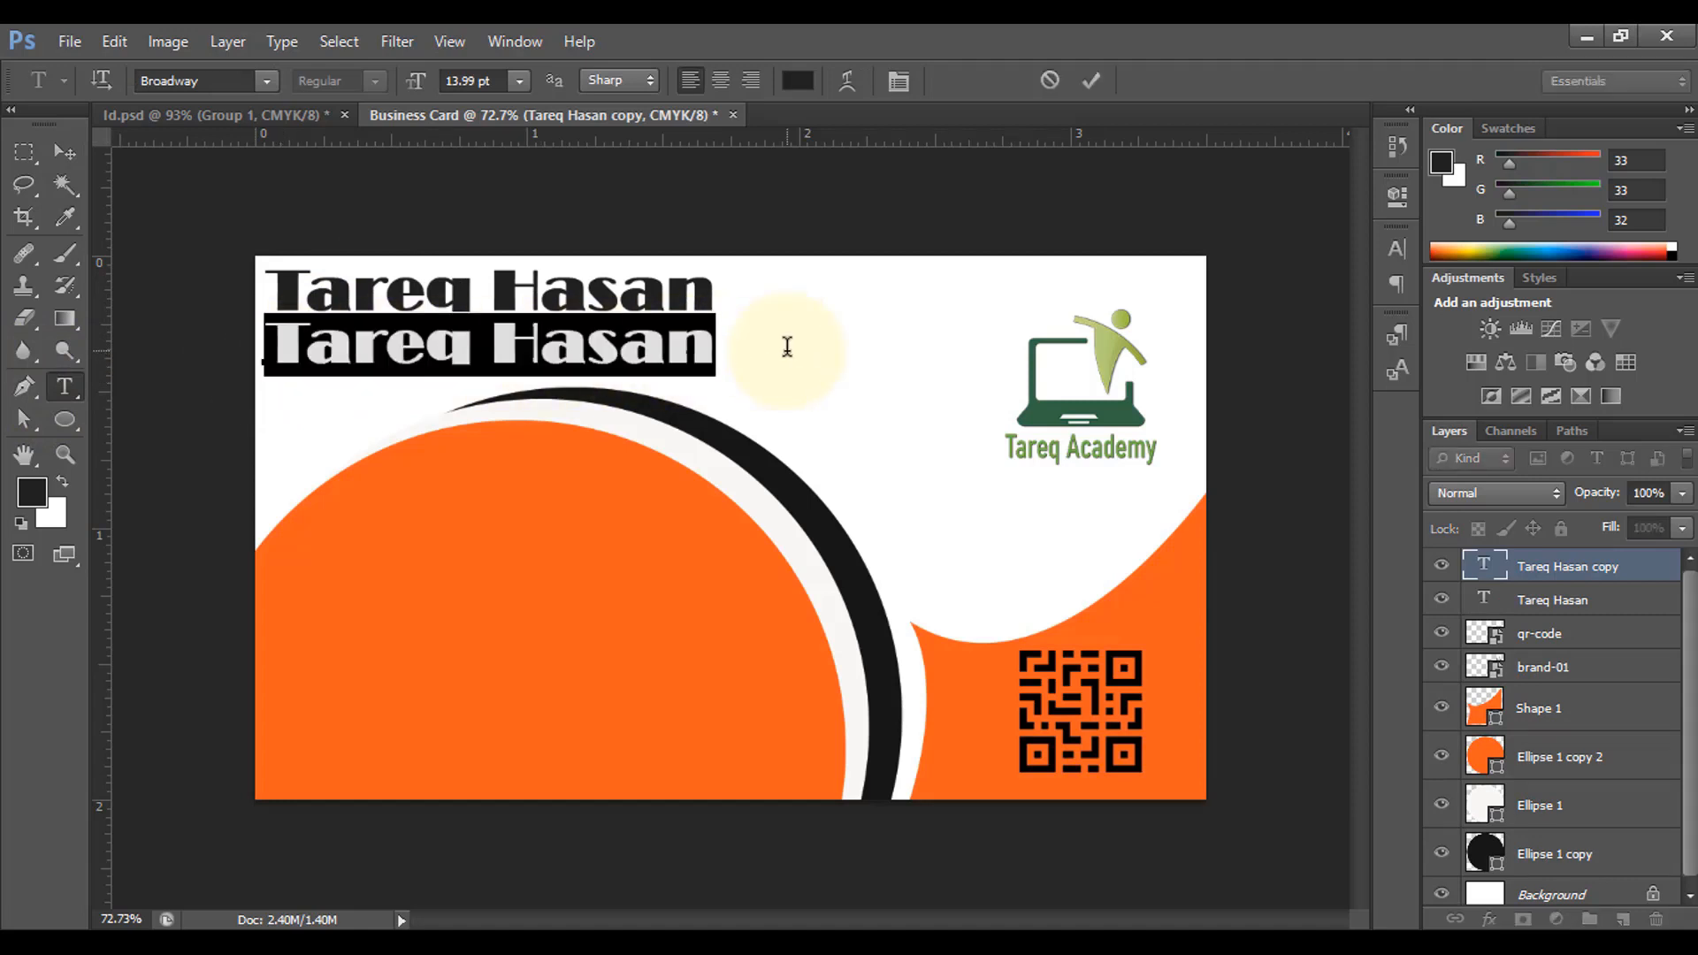
text(Designer)
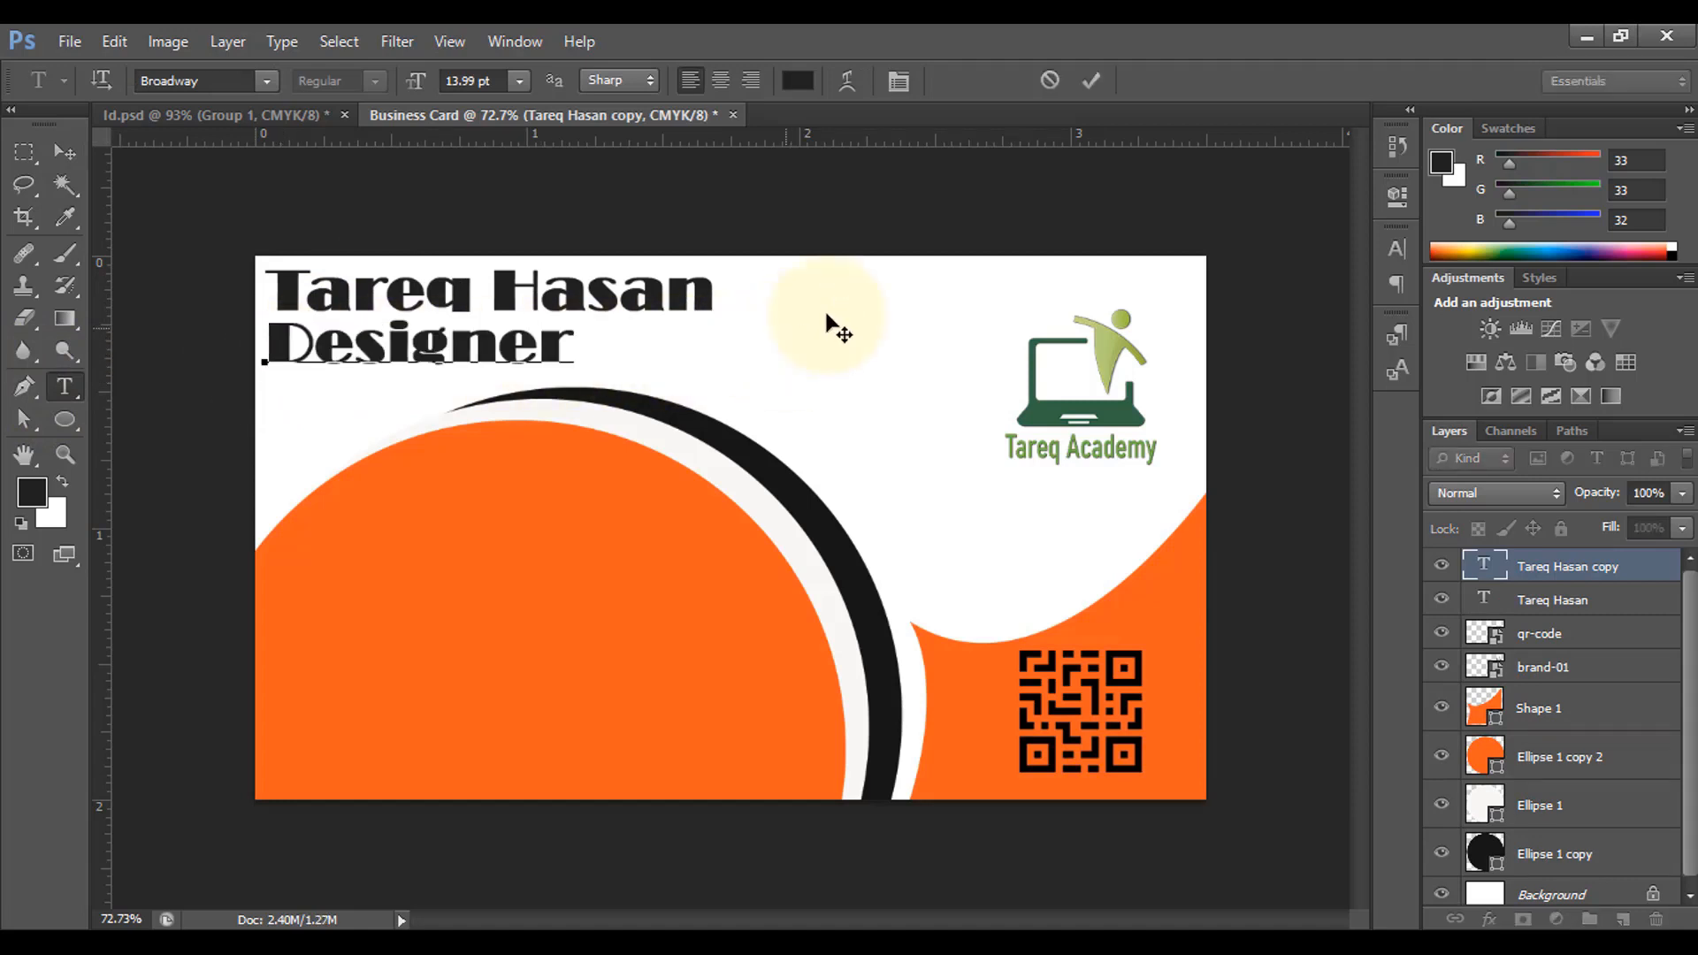
click(1088, 96)
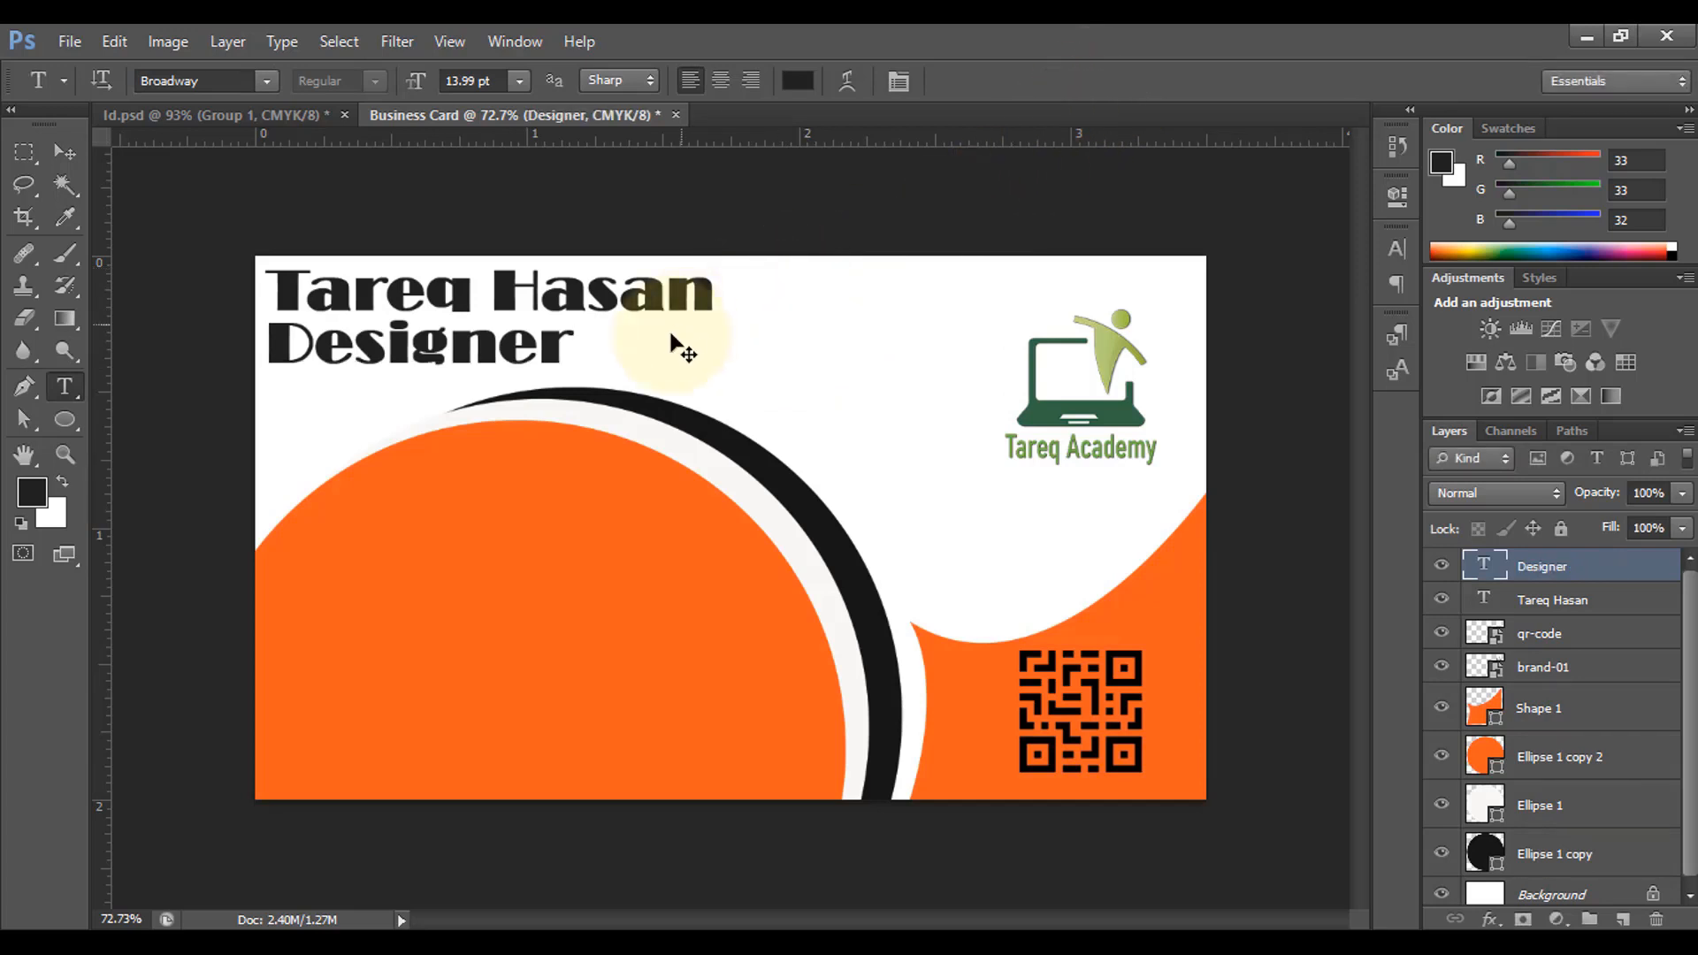
Step: Scale 'Designer' to about 47% and position it under the end of the name
key(ctrl+t)
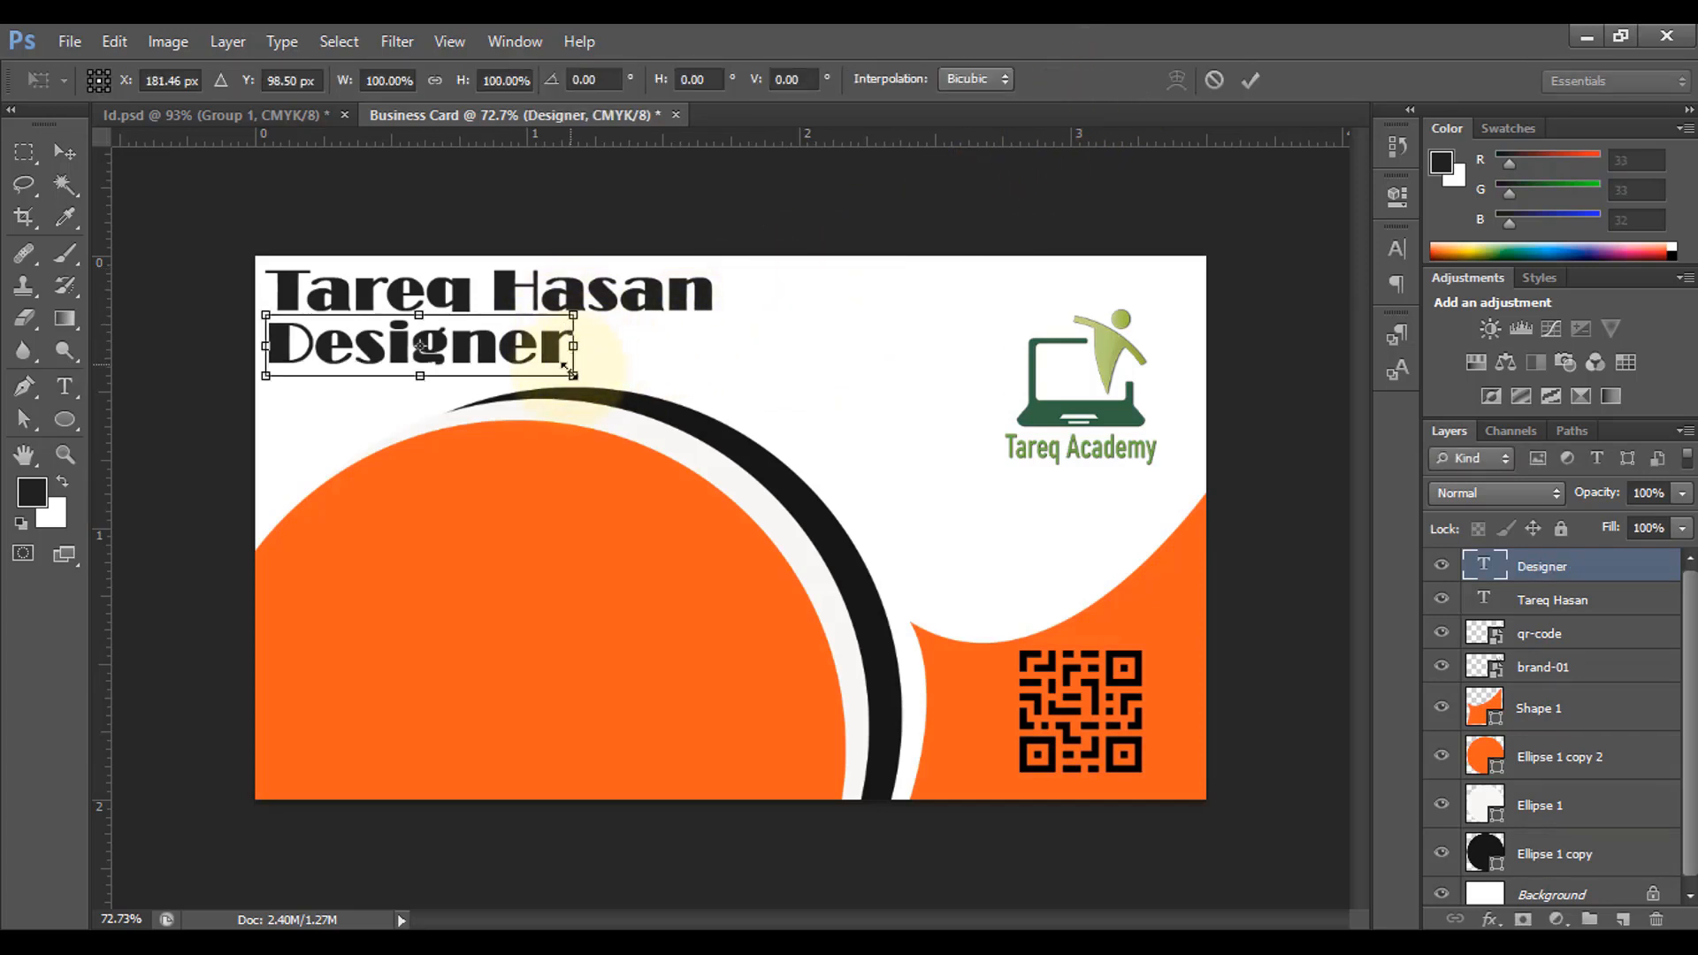
drag(572, 375, 683, 351)
drag(587, 369, 559, 363)
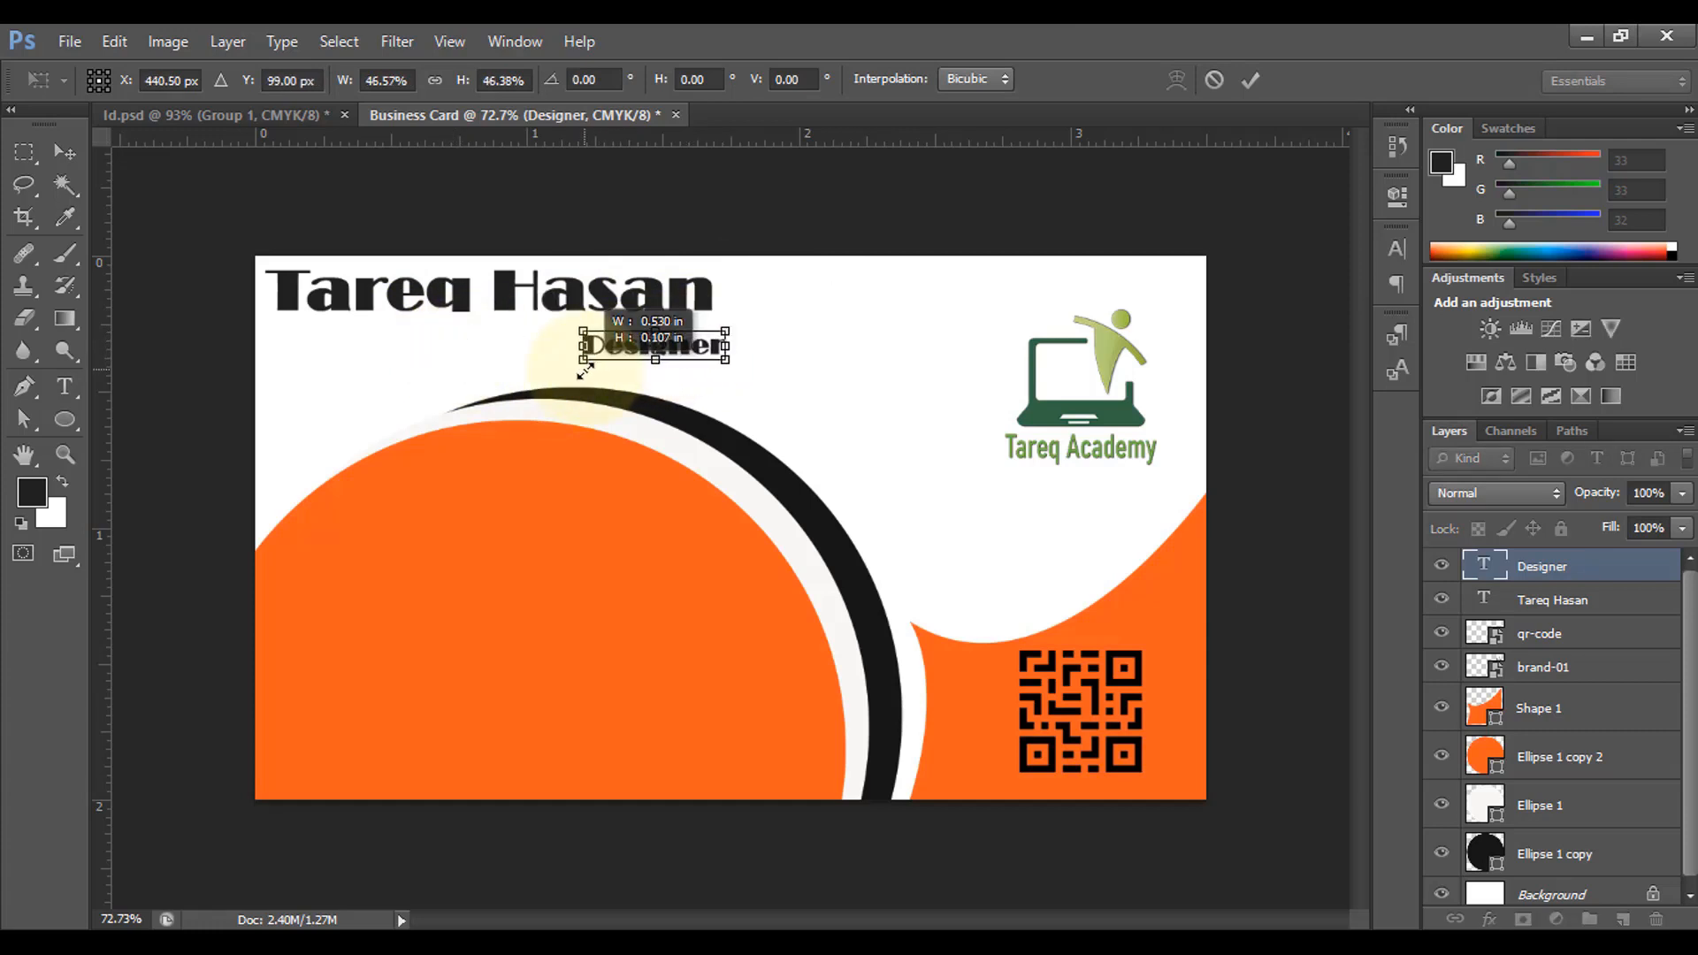
drag(666, 351, 672, 351)
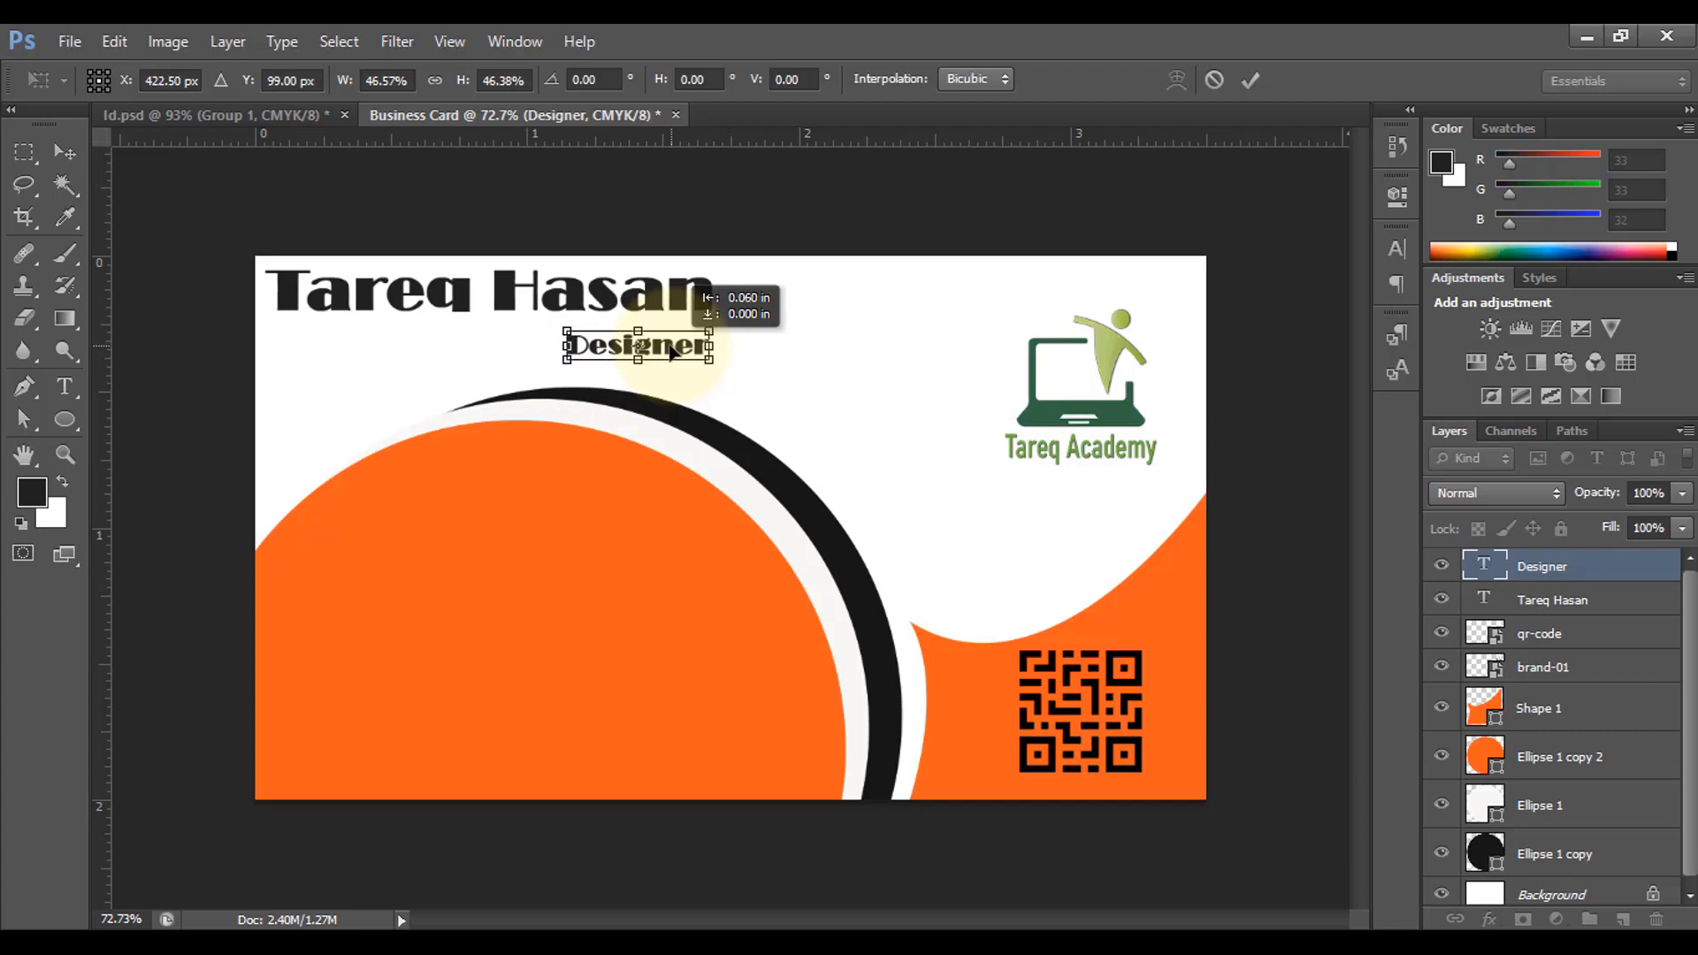
click(1248, 81)
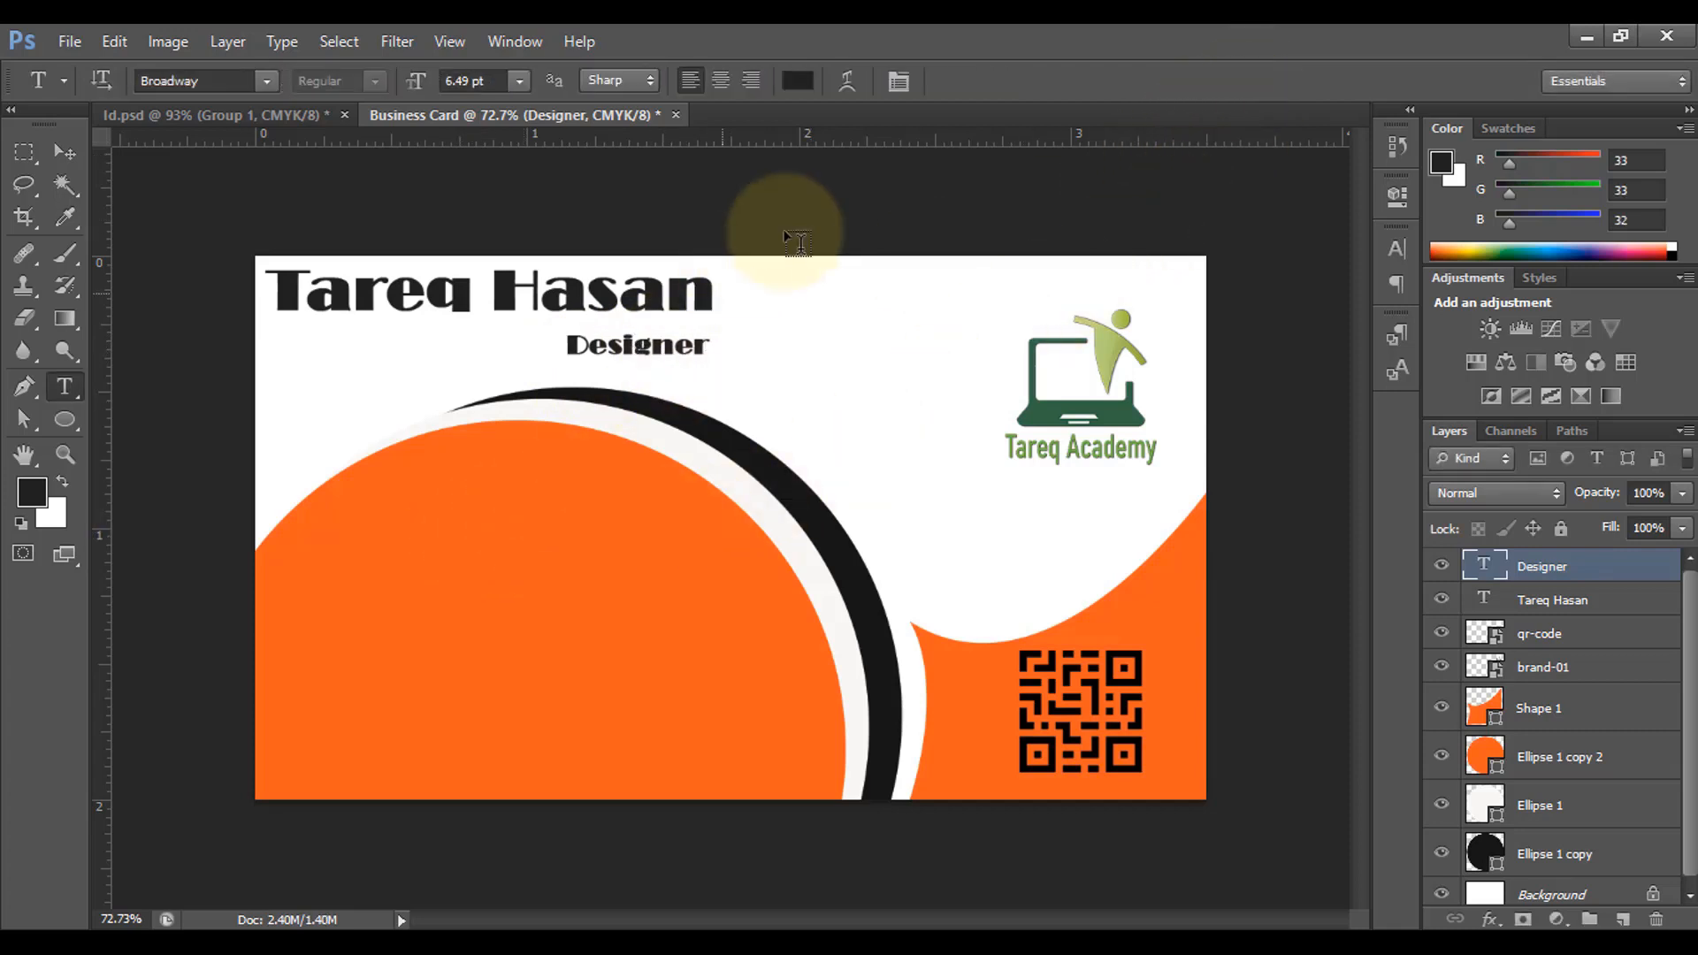
click(65, 151)
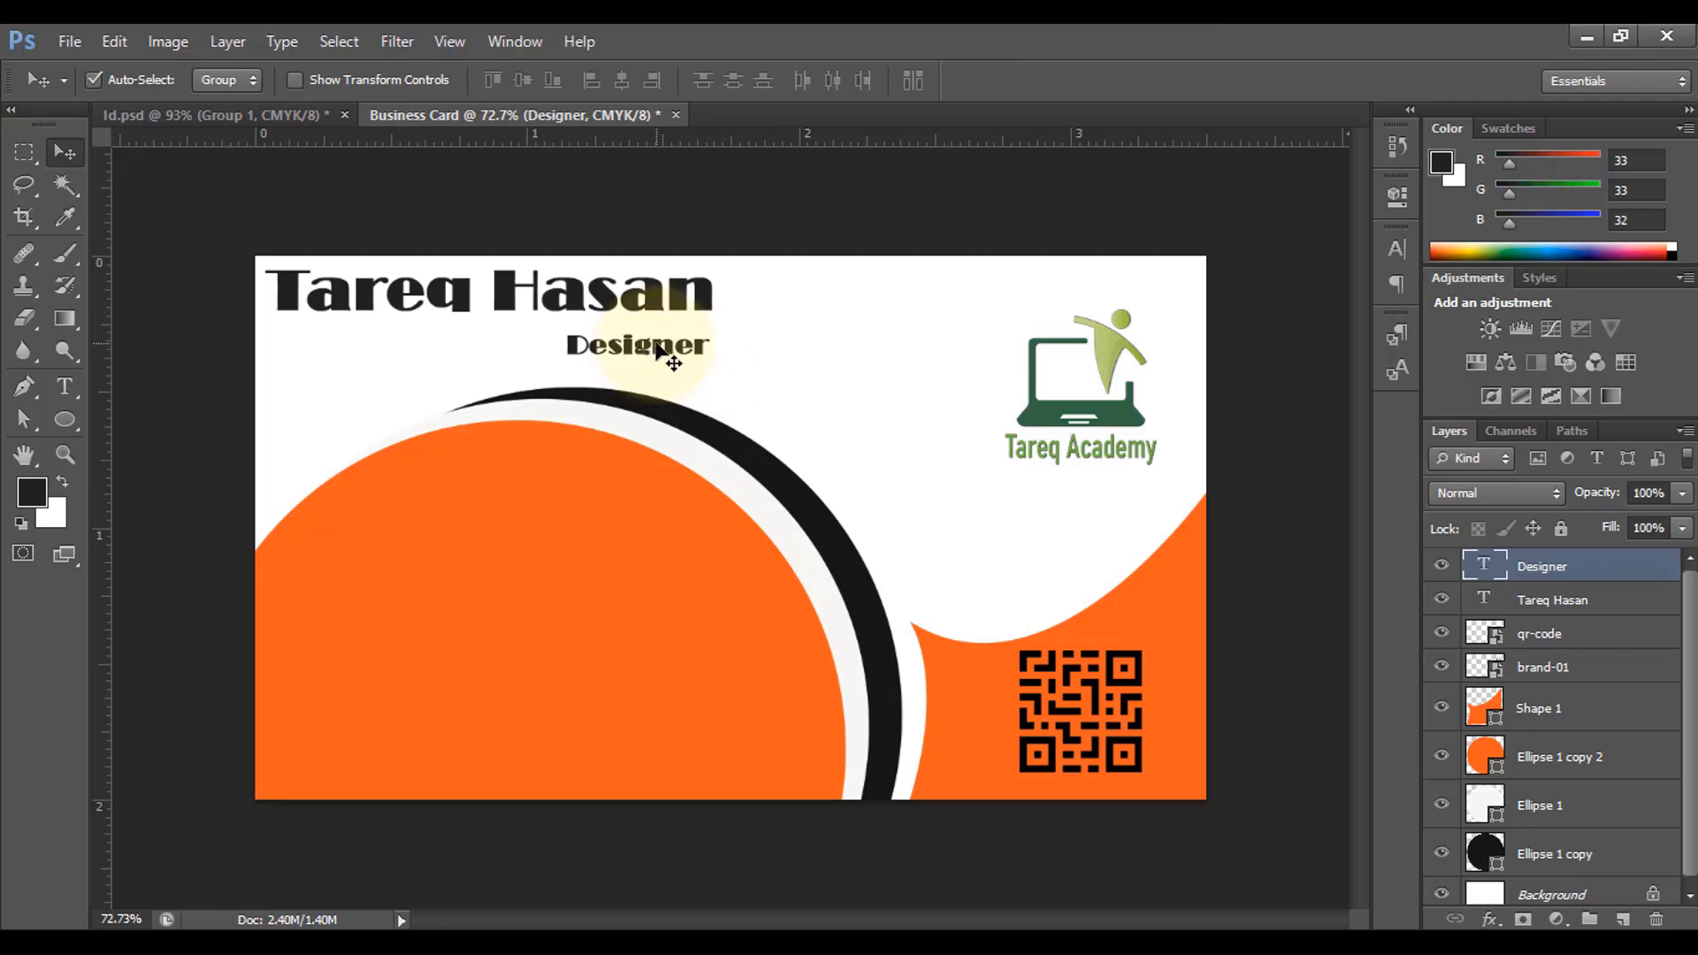
Step: Copy the Designer text onto the orange circle as the phone number and e-mail lines
drag(668, 353, 561, 550)
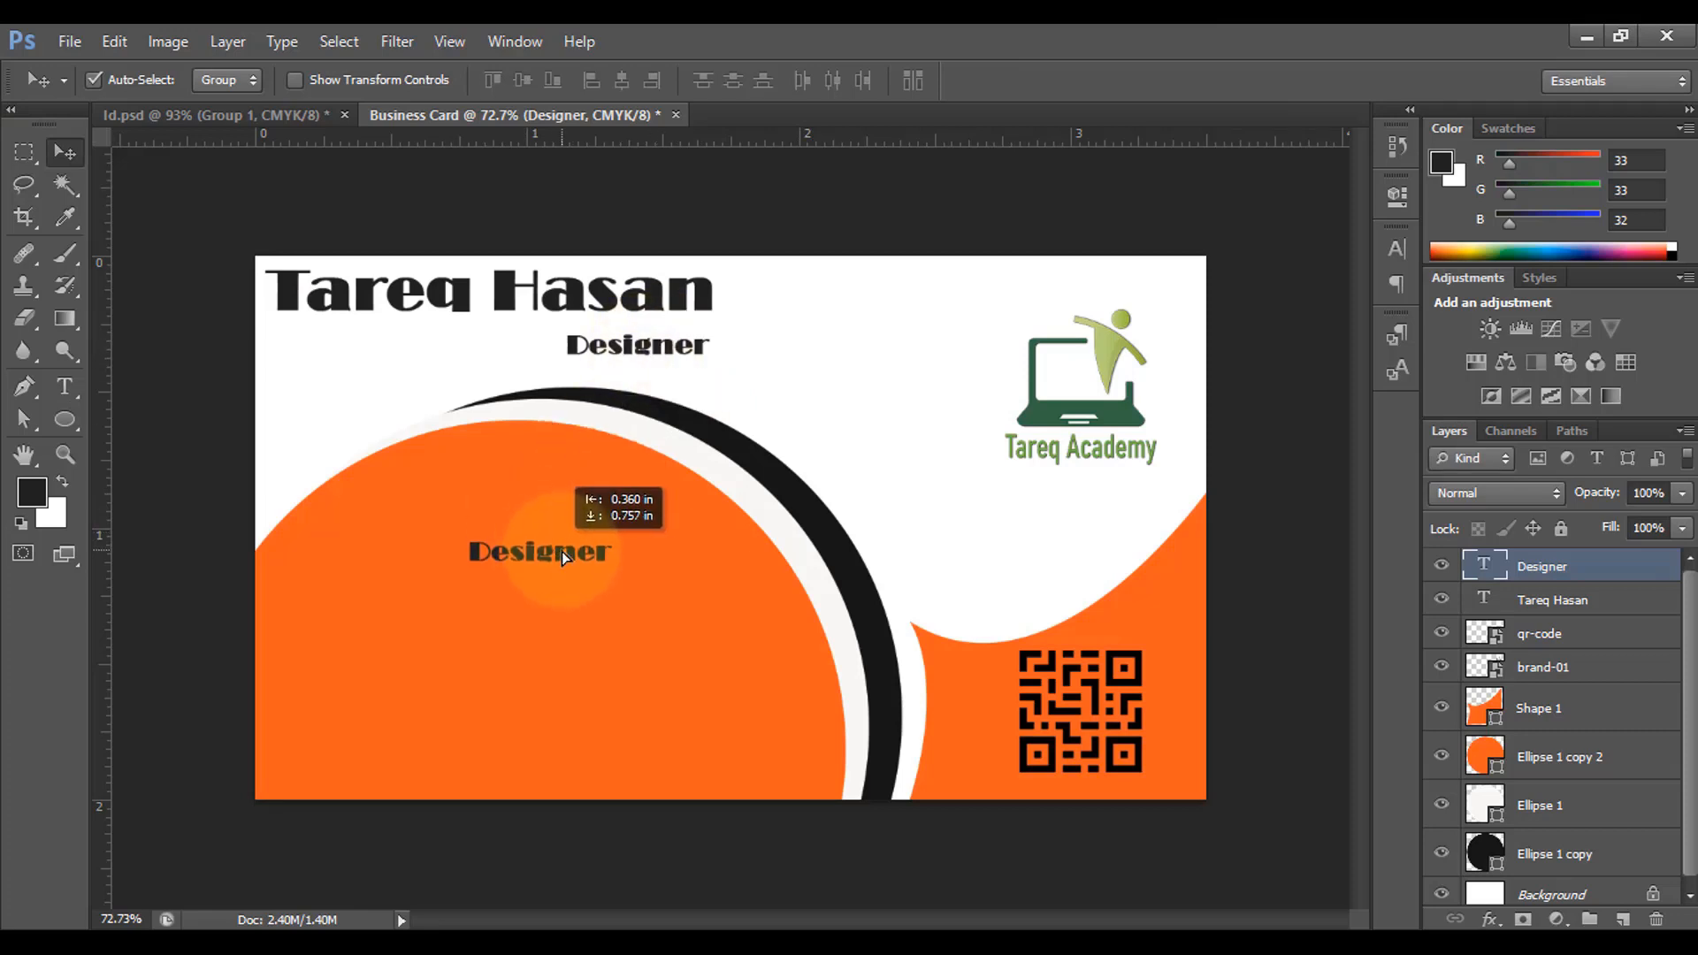
double_click(561, 550)
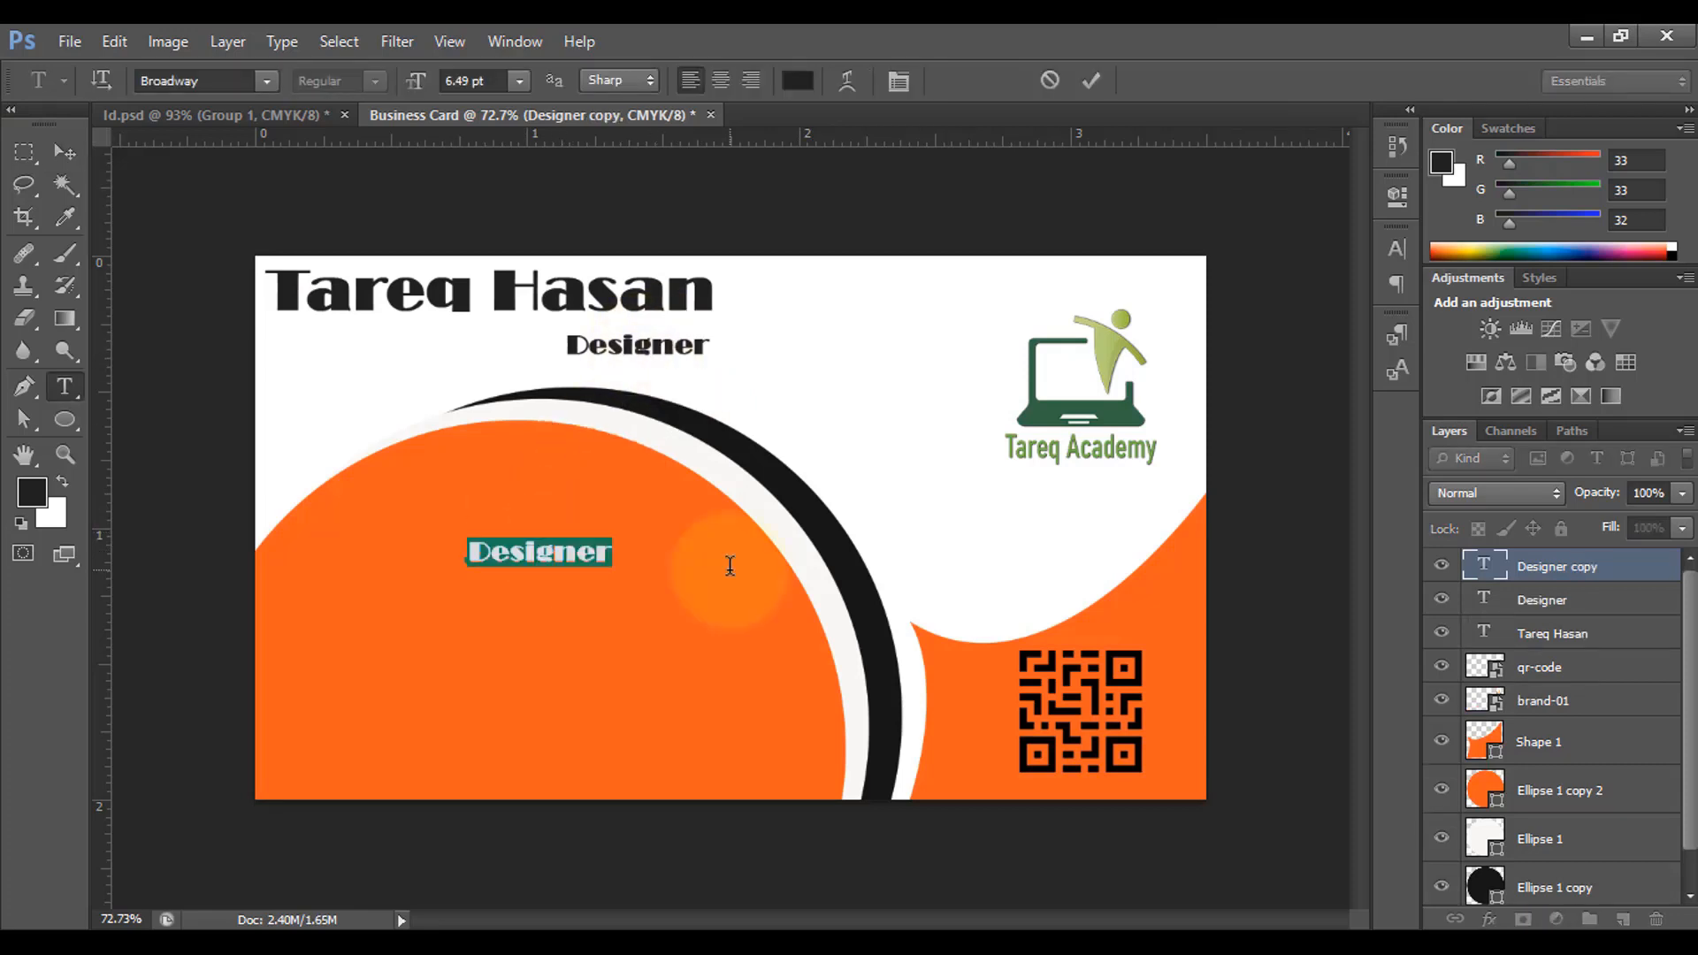
text(C)
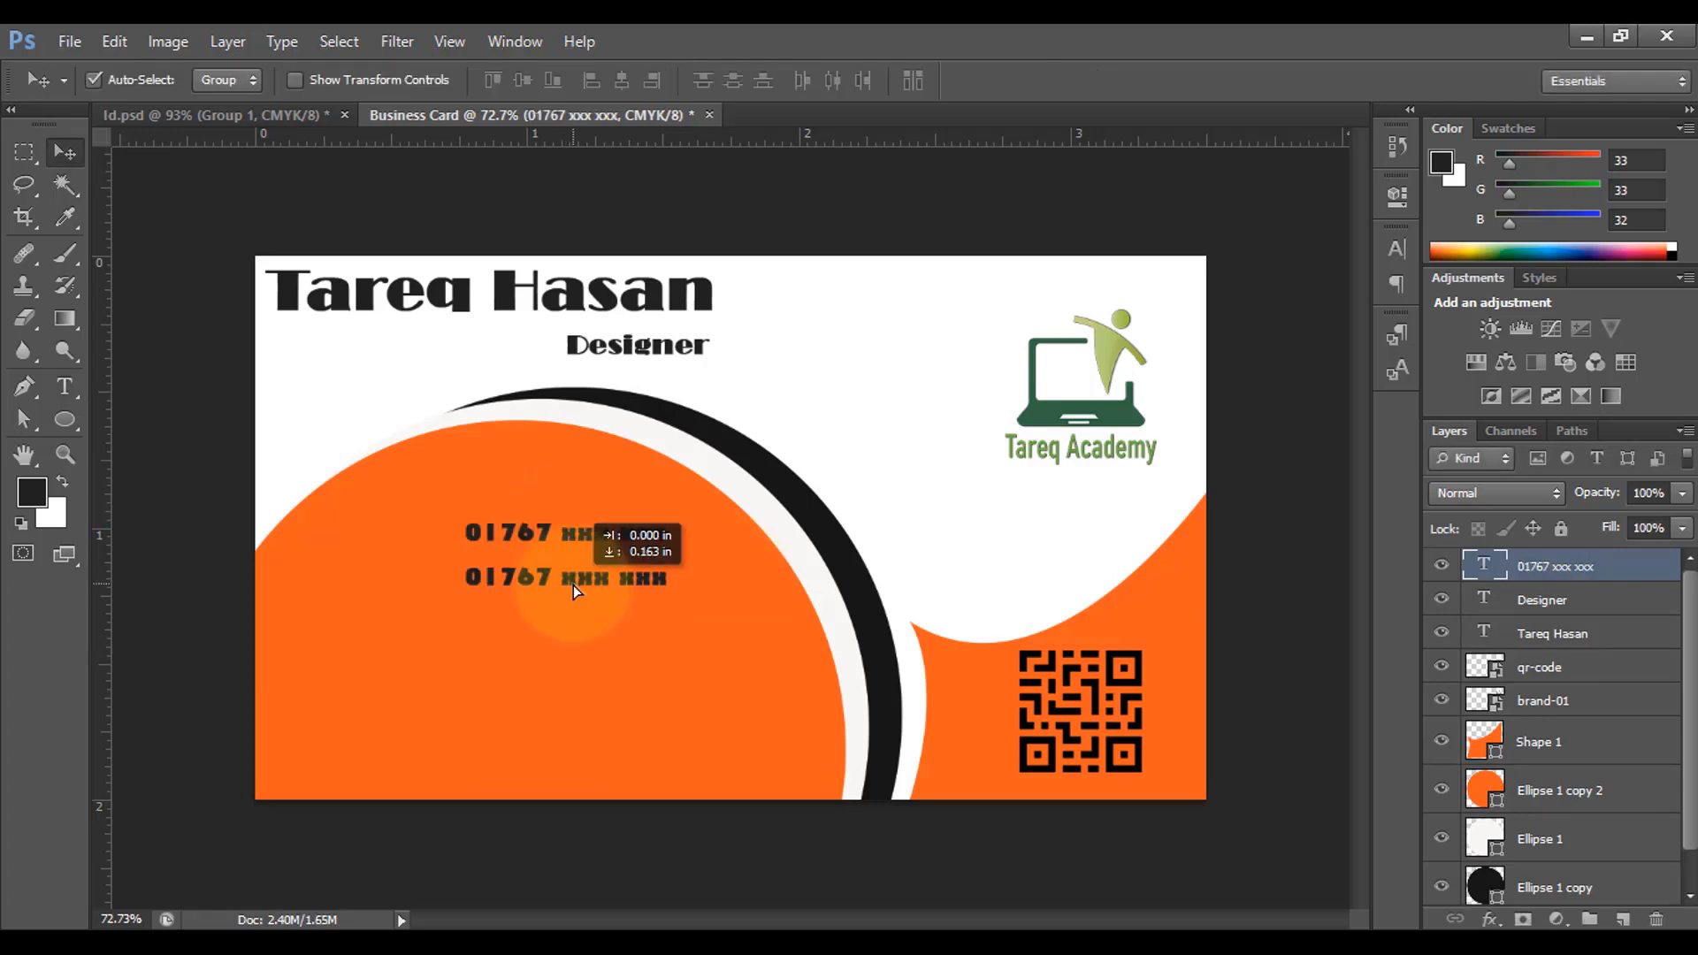
double_click(619, 577)
drag(573, 585, 582, 624)
click(1092, 81)
Step: Retype the third copy as the postal address and select all three contact layers
click(65, 153)
click(65, 386)
drag(468, 624, 782, 623)
text(Uttara-1212)
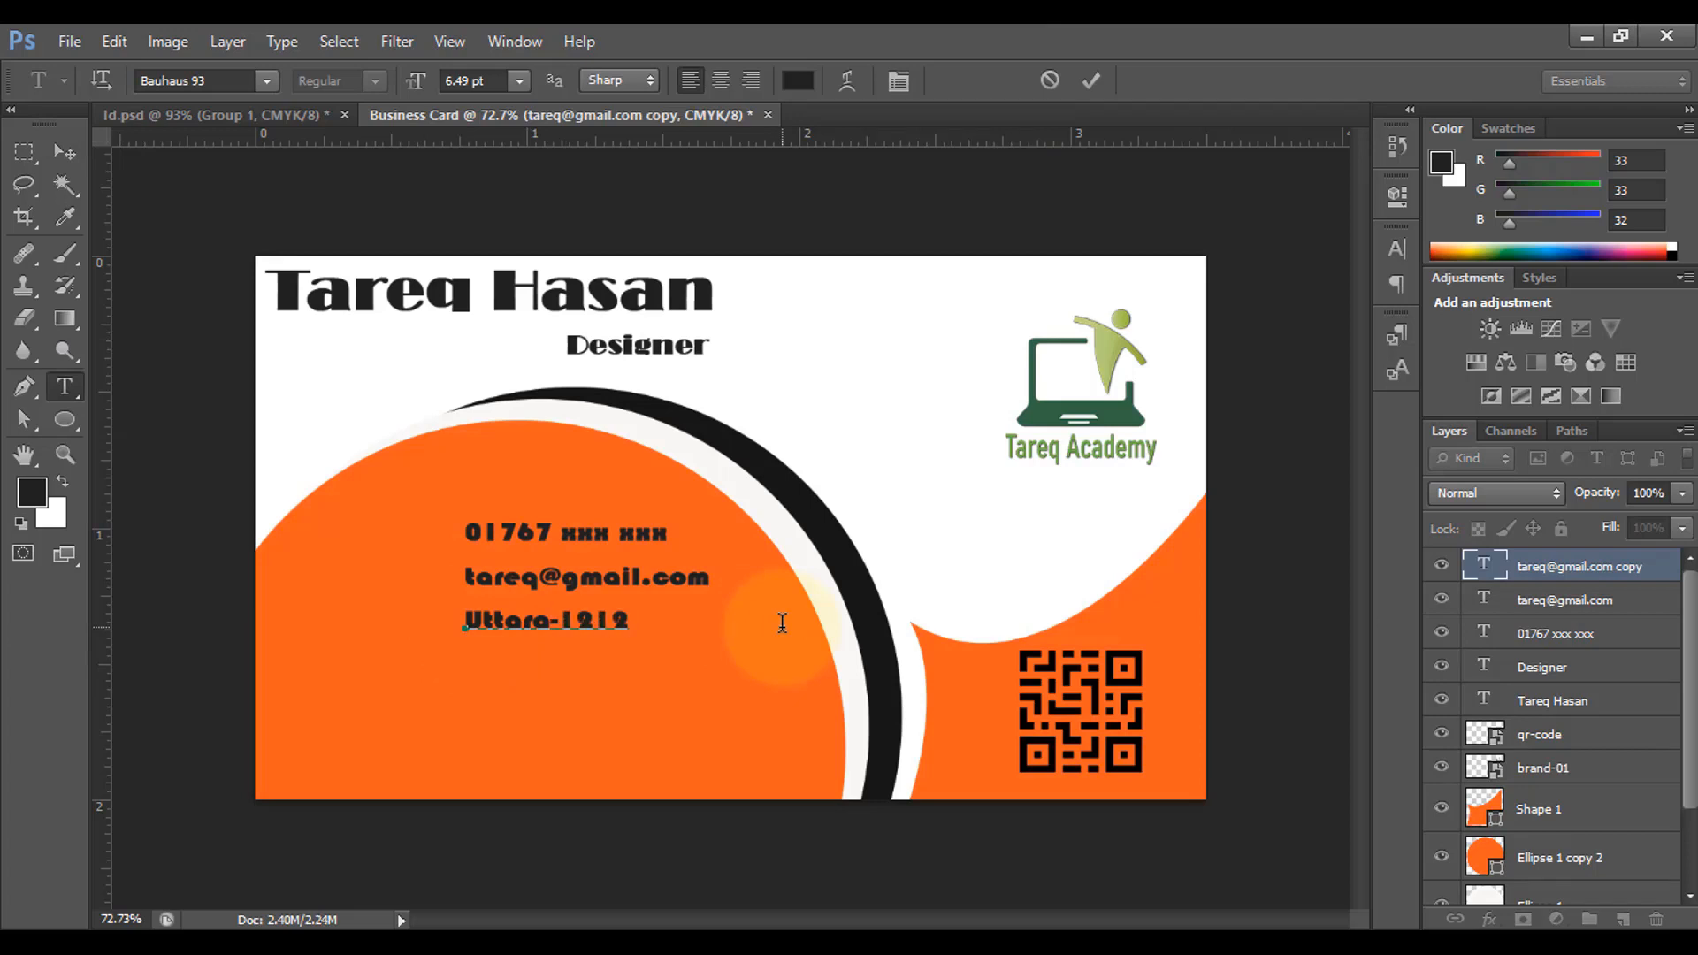
text(, Dhaka)
click(1091, 81)
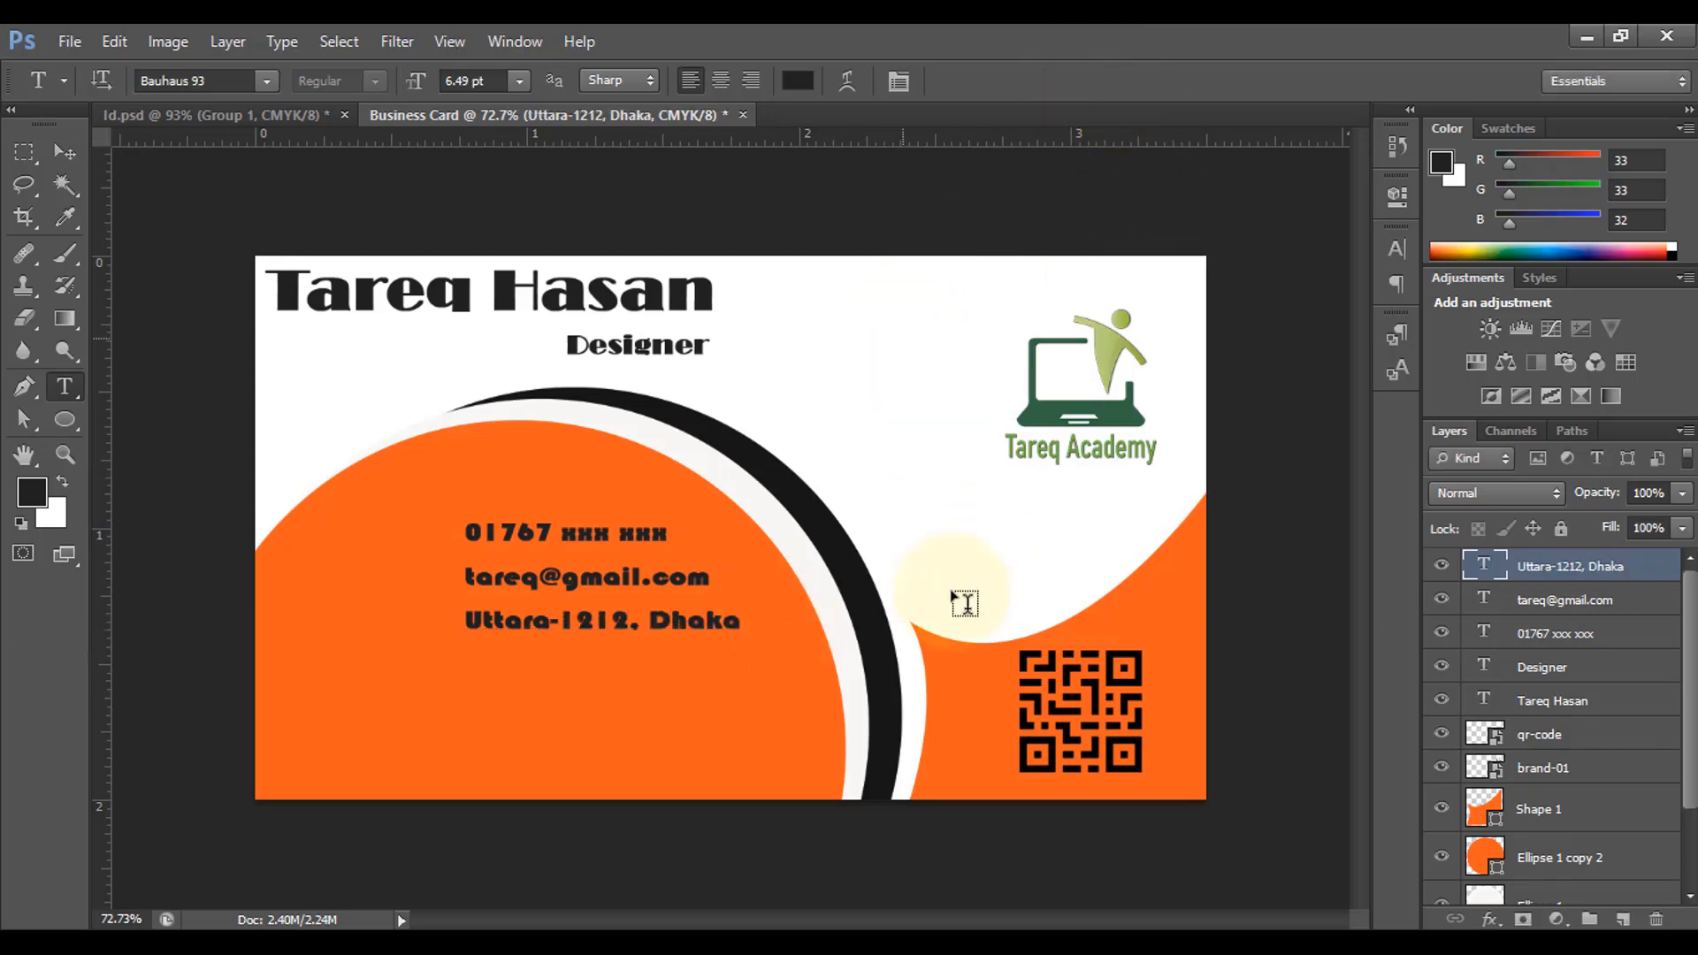
ctrl+click(1549, 605)
ctrl+click(1547, 635)
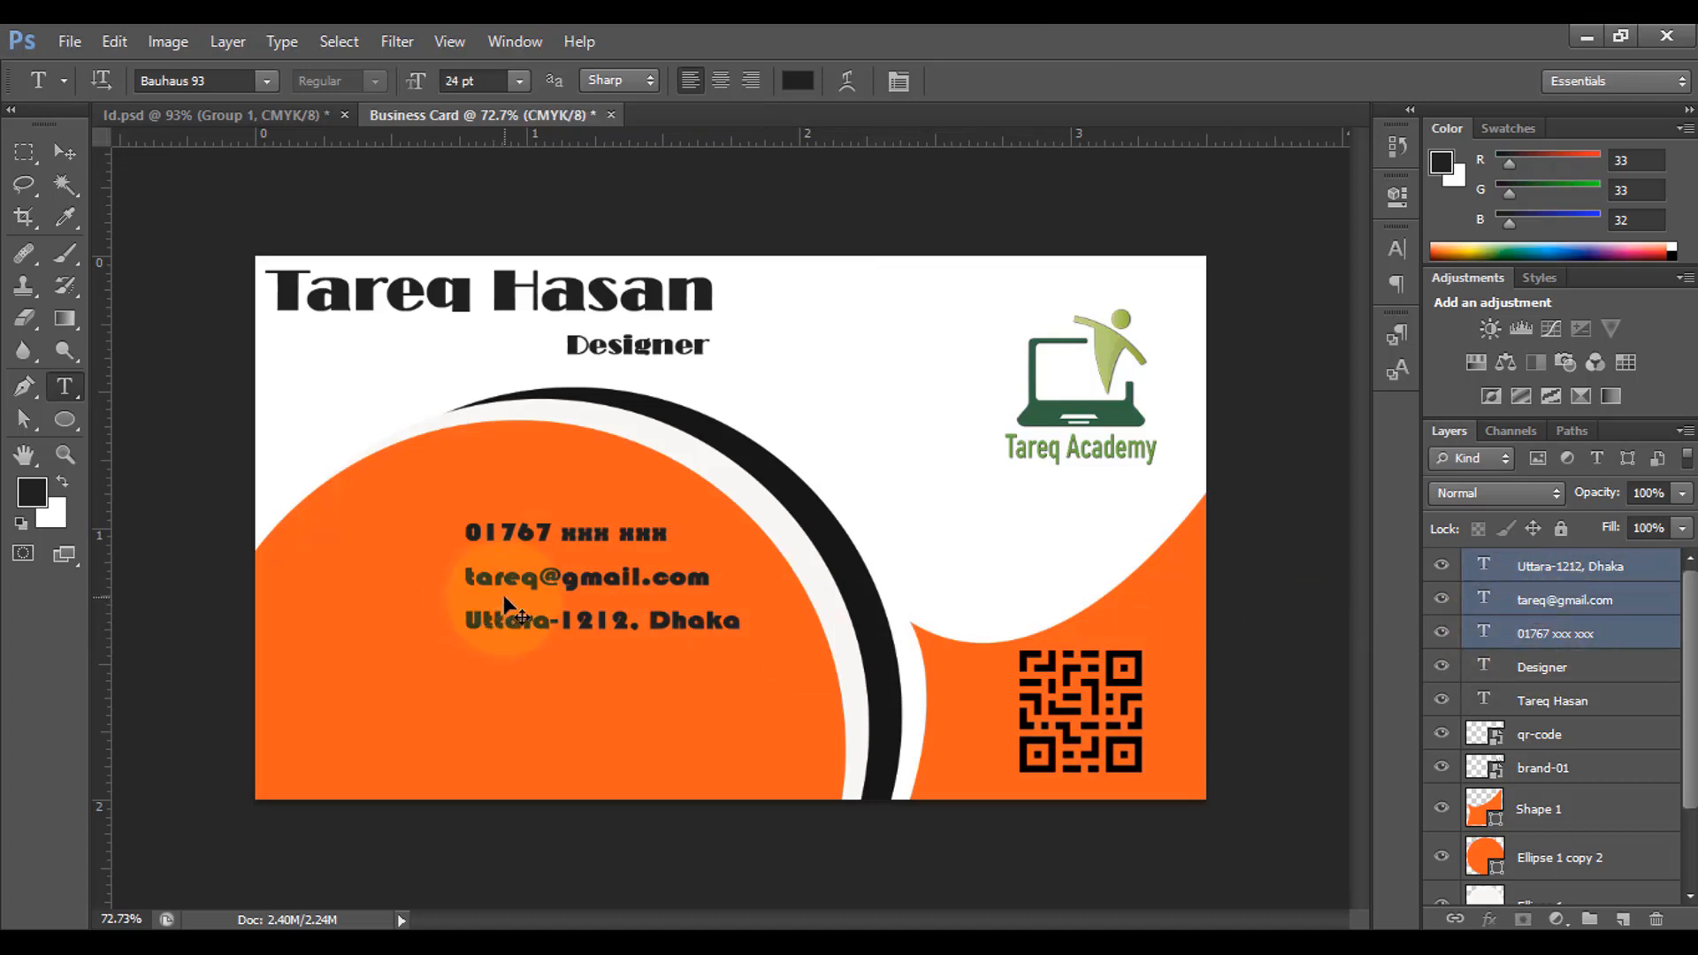
Step: Enlarge the three contact lines together to about 114%
key(ctrl+t)
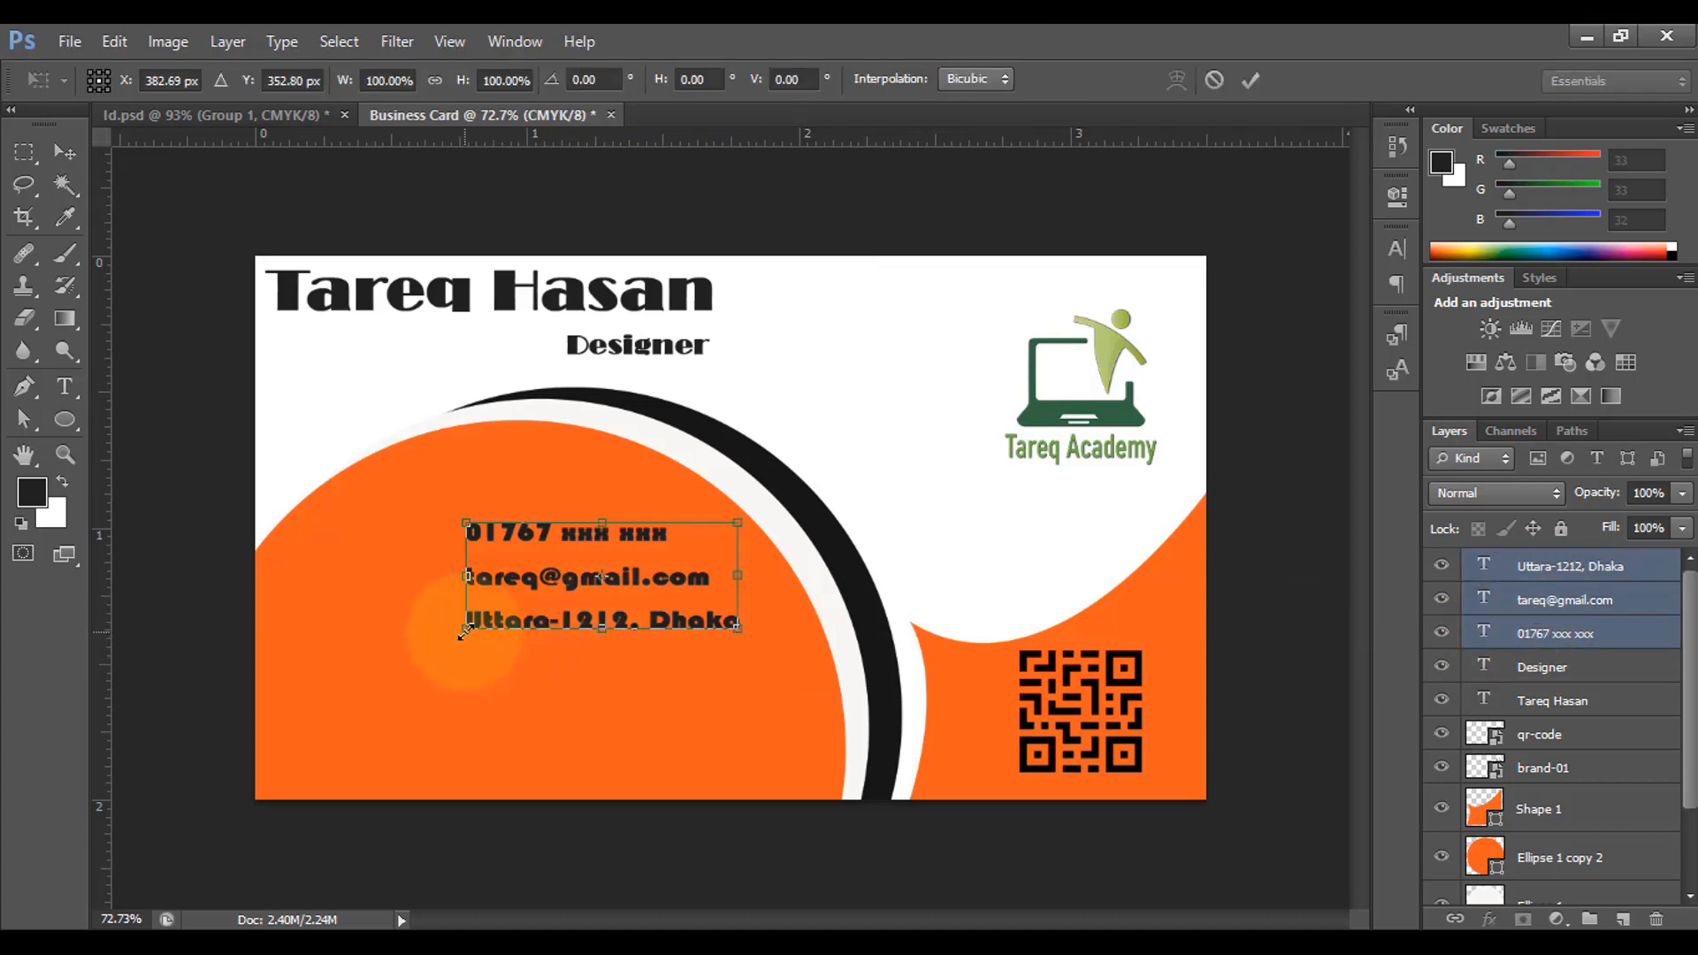
drag(464, 630, 429, 643)
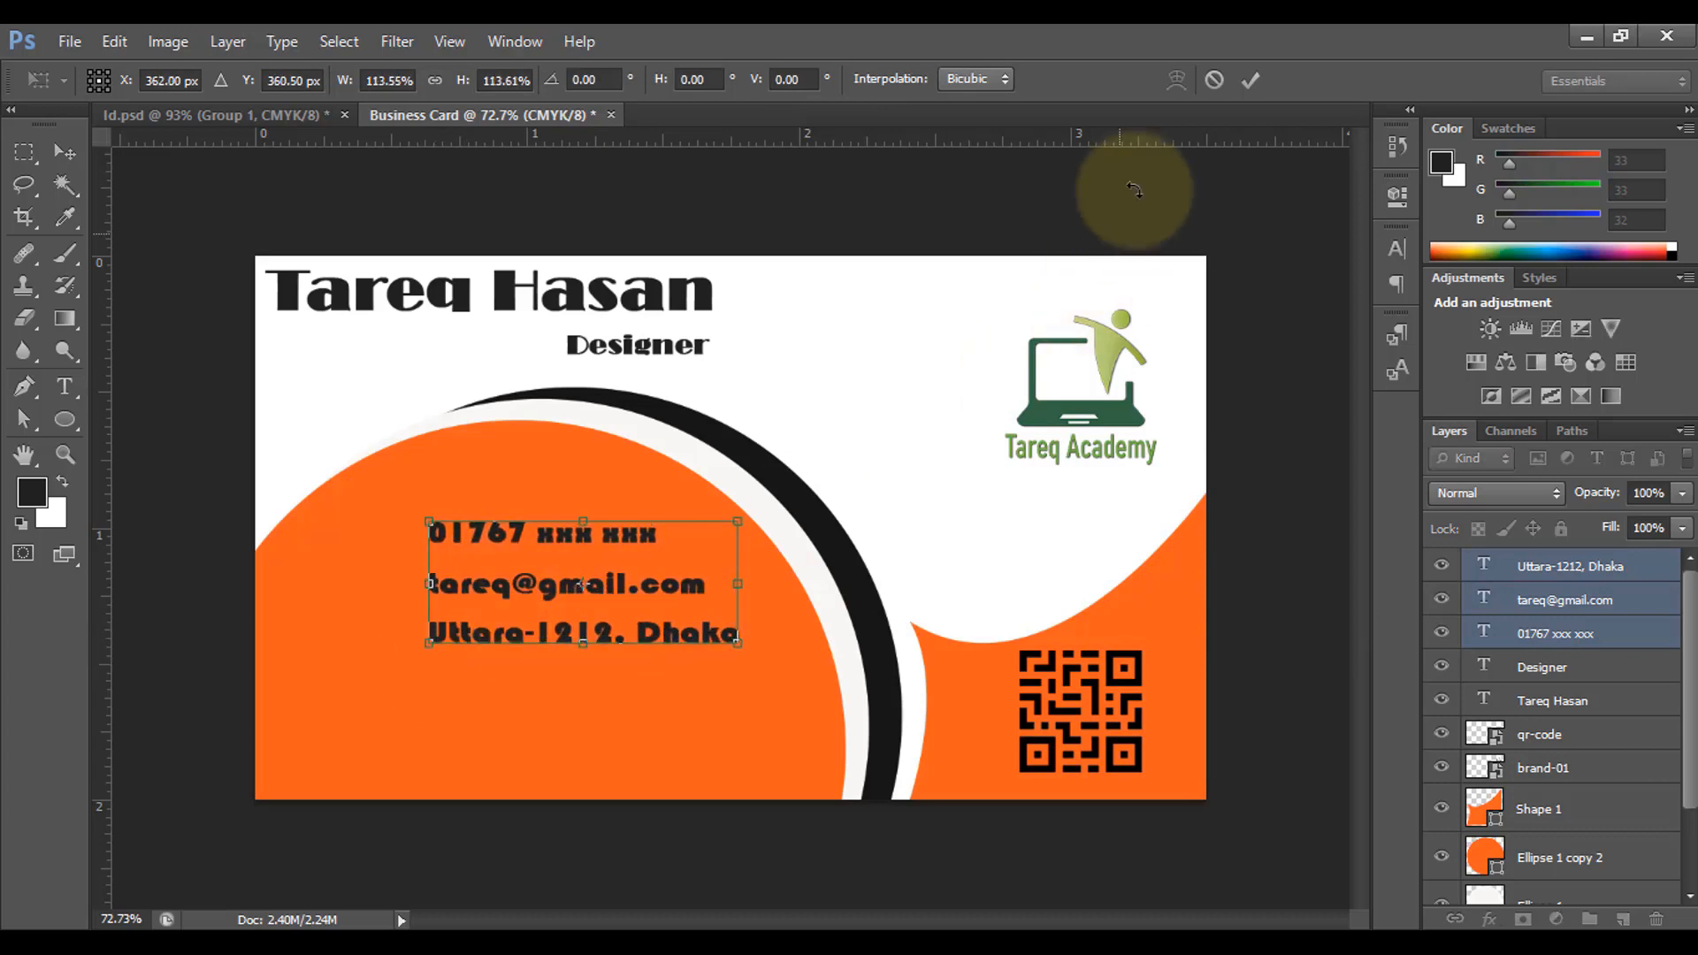
click(1249, 80)
Step: Move the contact lines lower-right and add phone and envelope icons beside the first two
key(t)
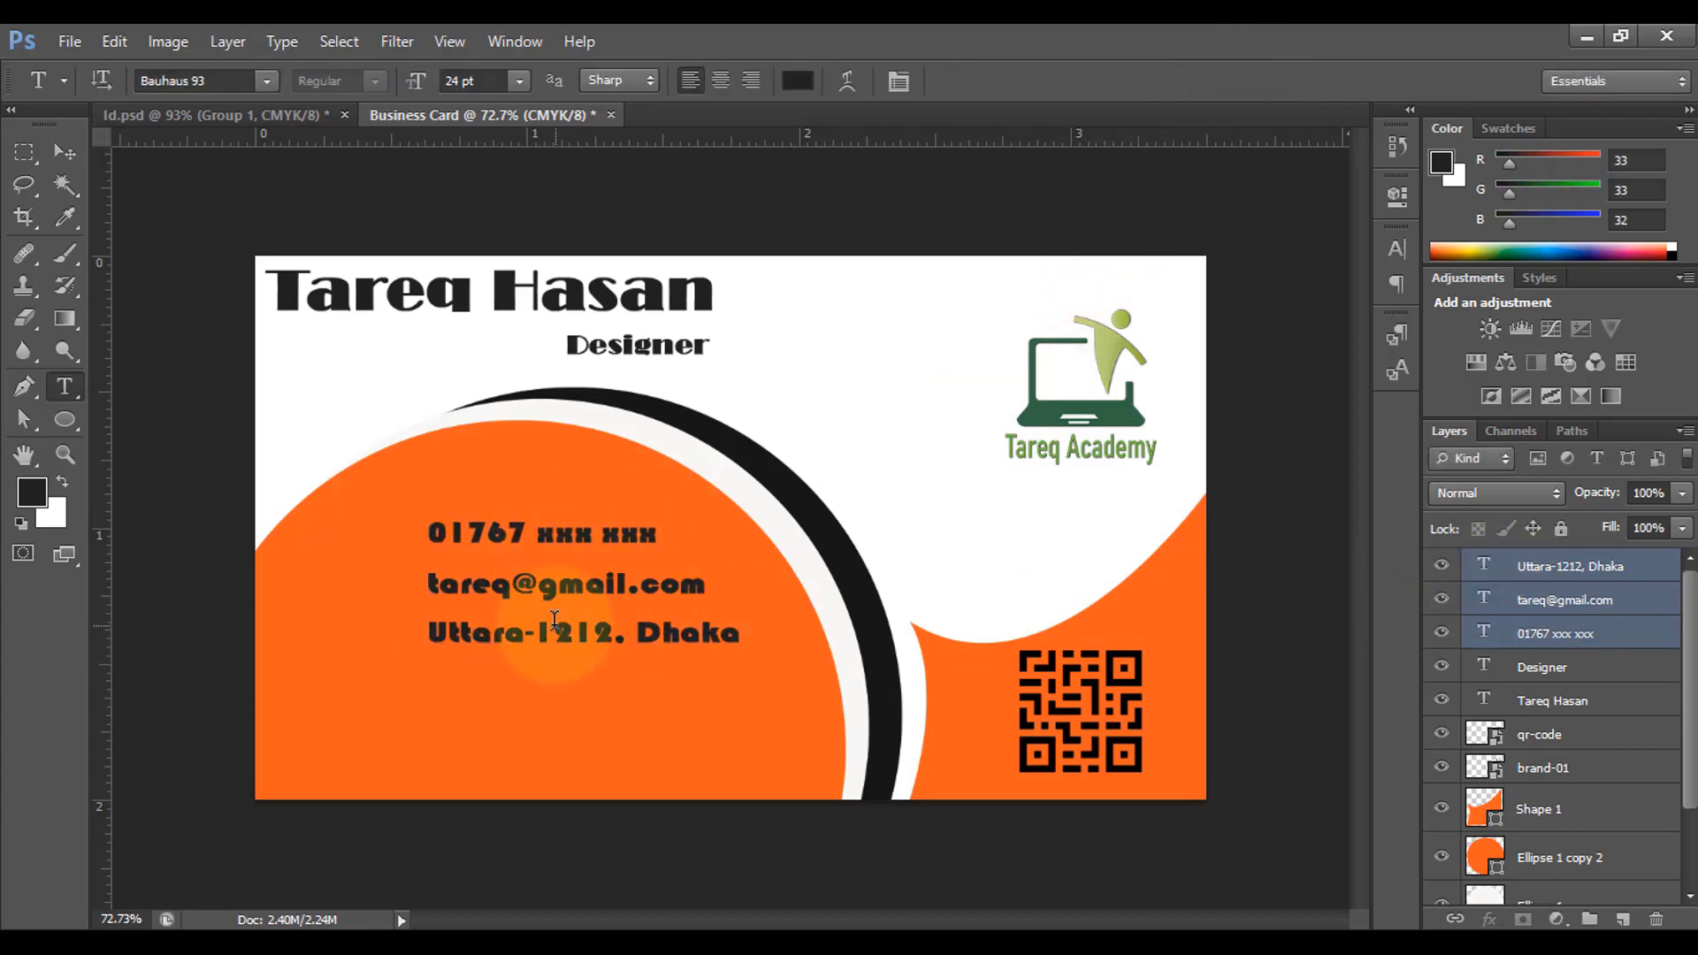
click(64, 152)
drag(577, 598, 588, 632)
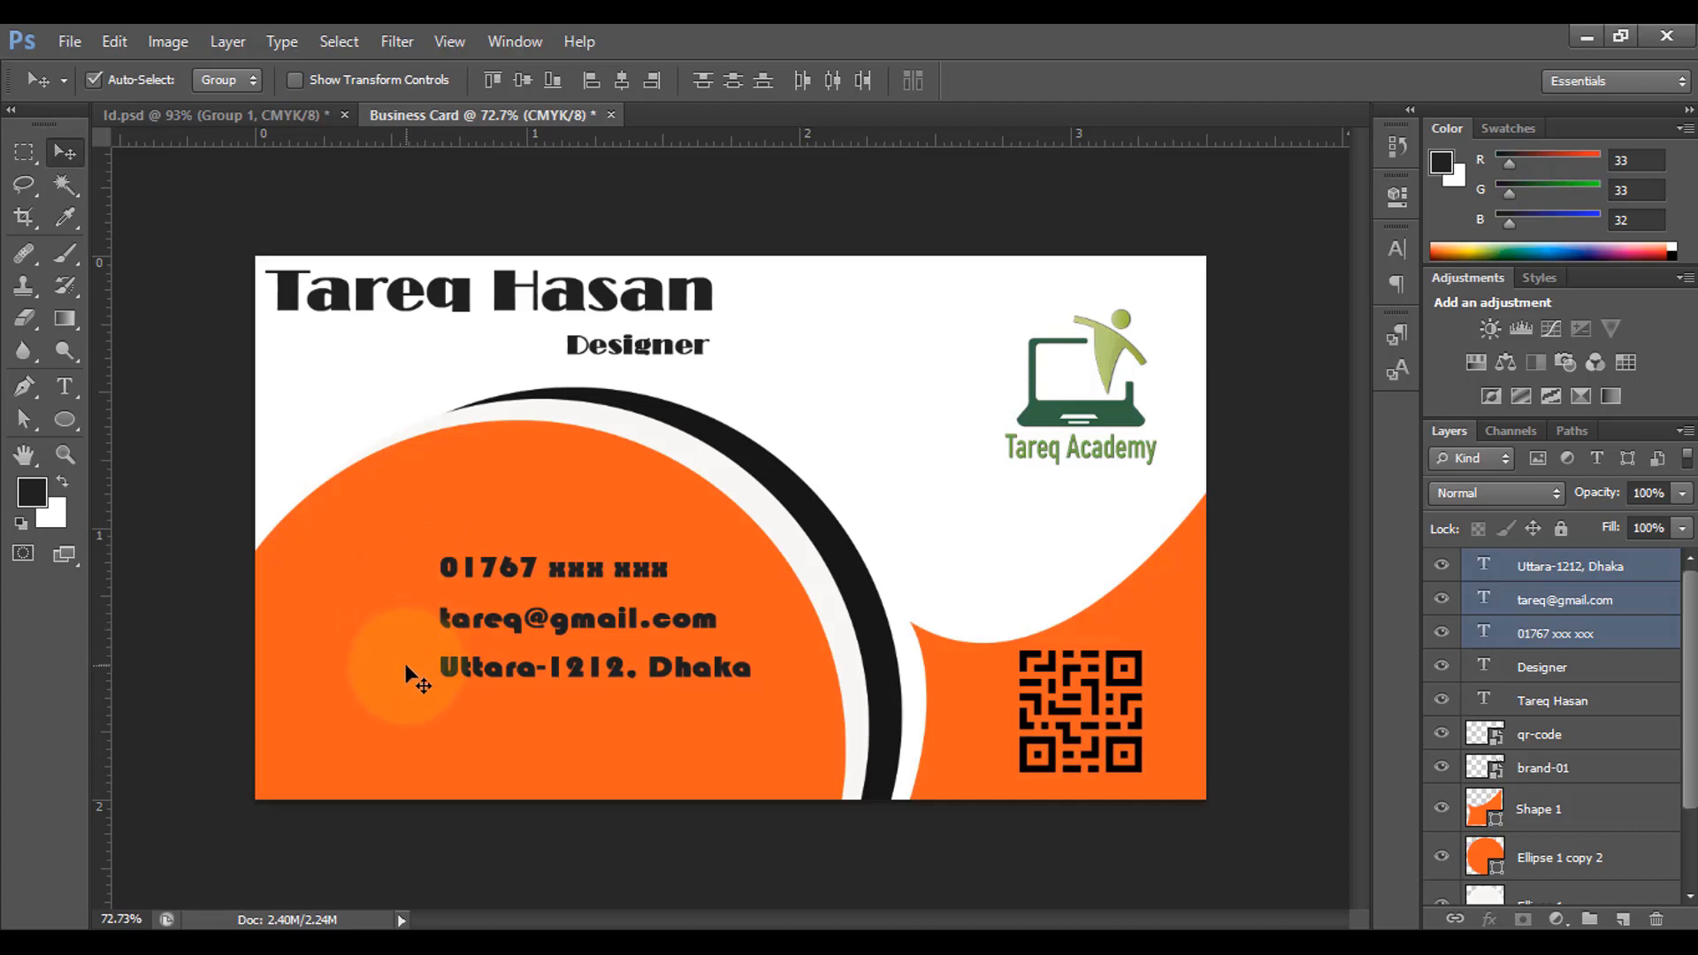
drag(783, 801, 402, 621)
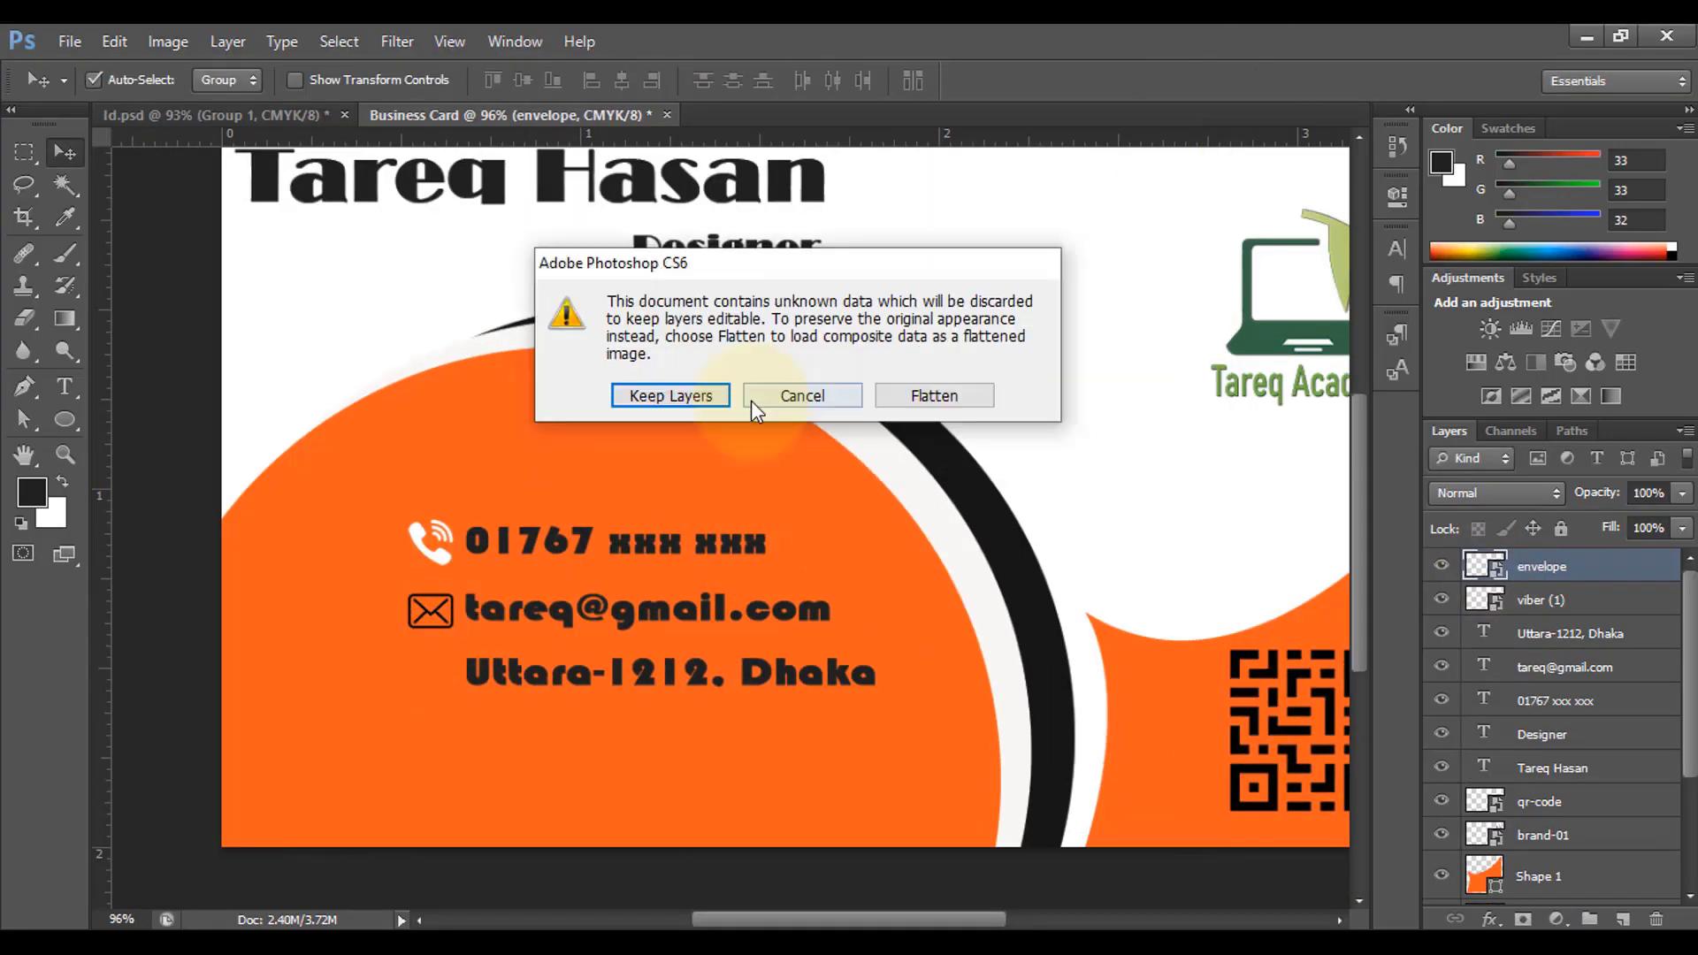
click(672, 391)
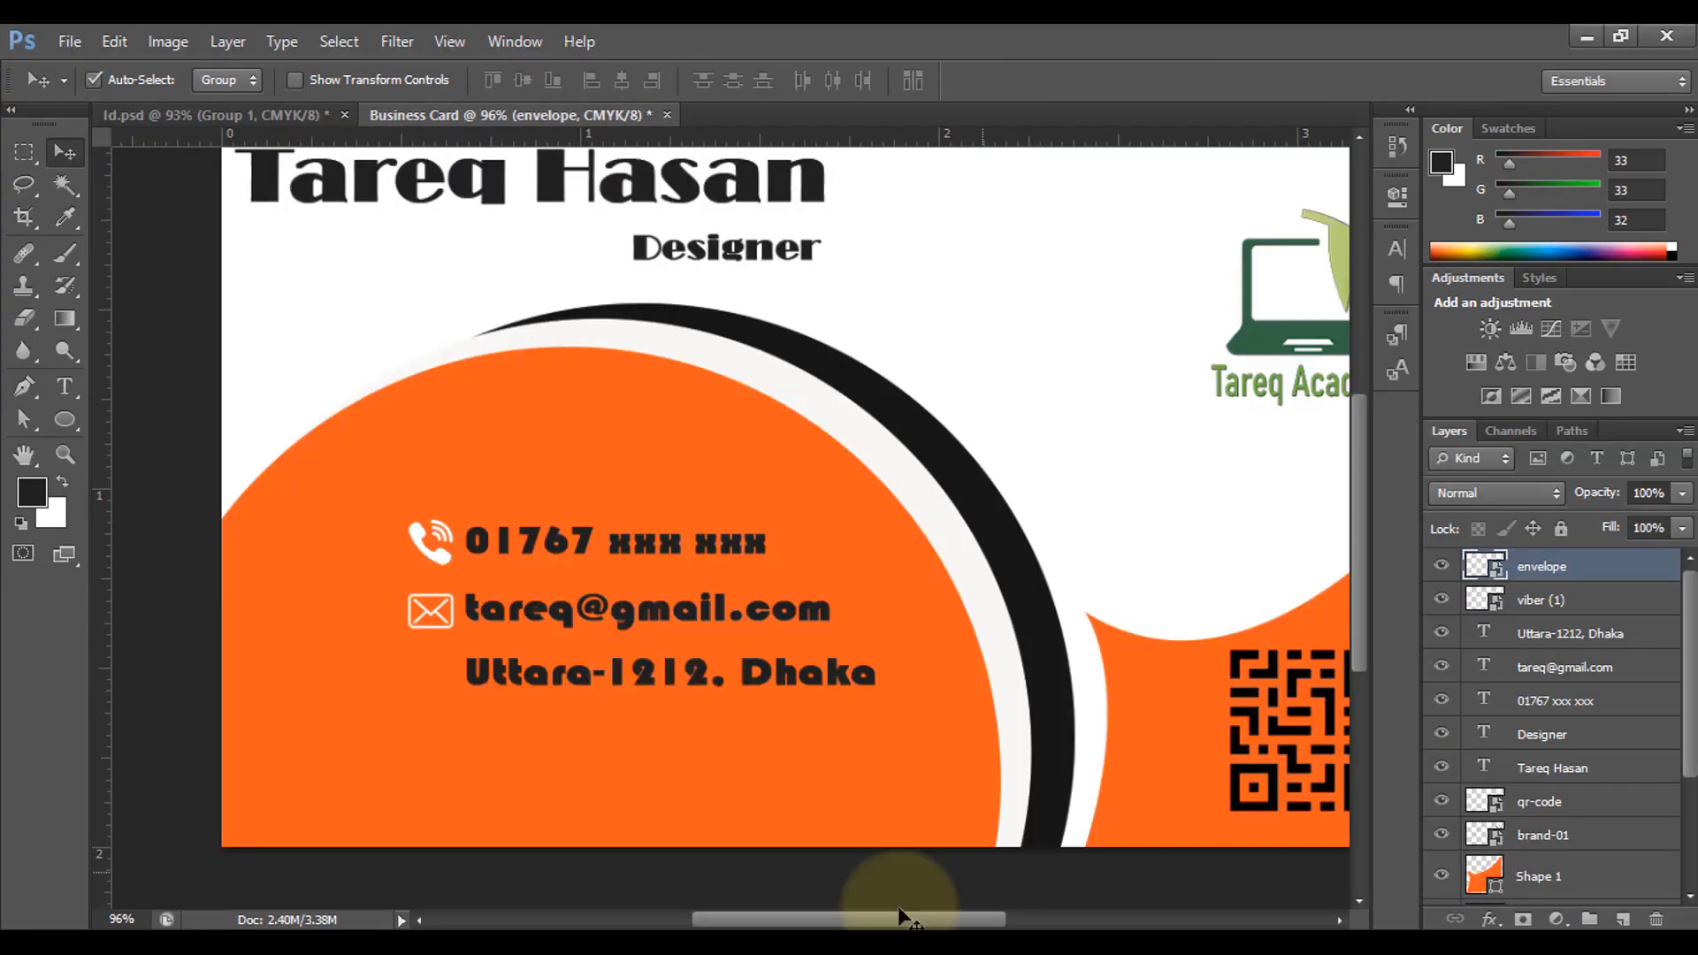